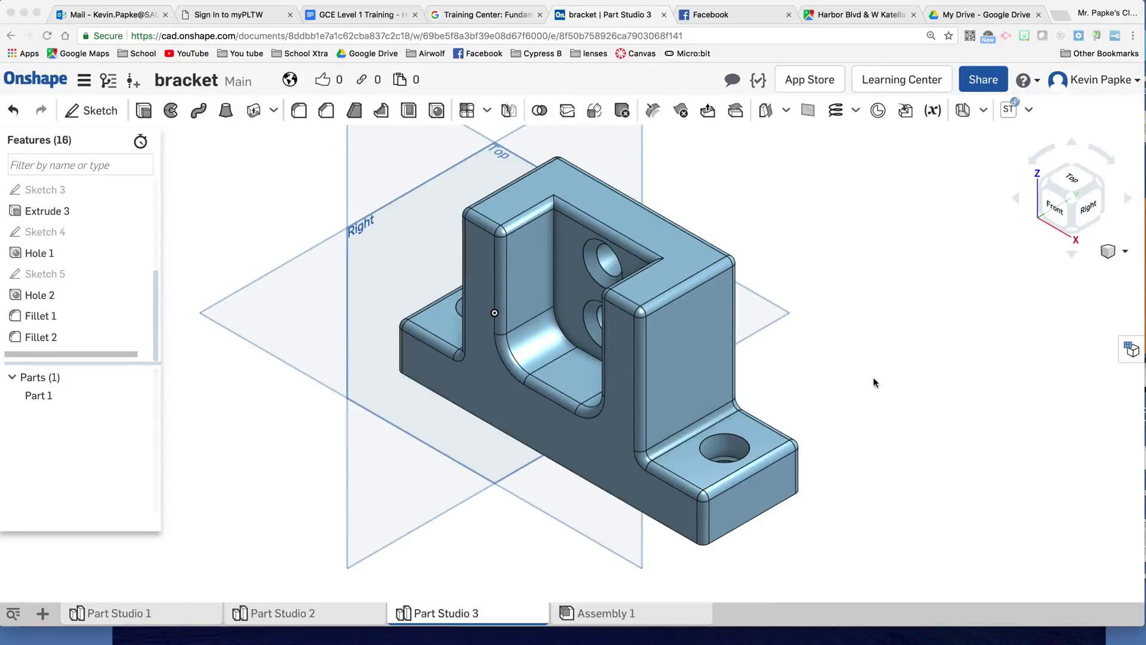
- Orbit the finished bracket to show it from several angles
{"action": "right_click_drag", "start_coordinate": [859, 443], "coordinate": [910, 460]}
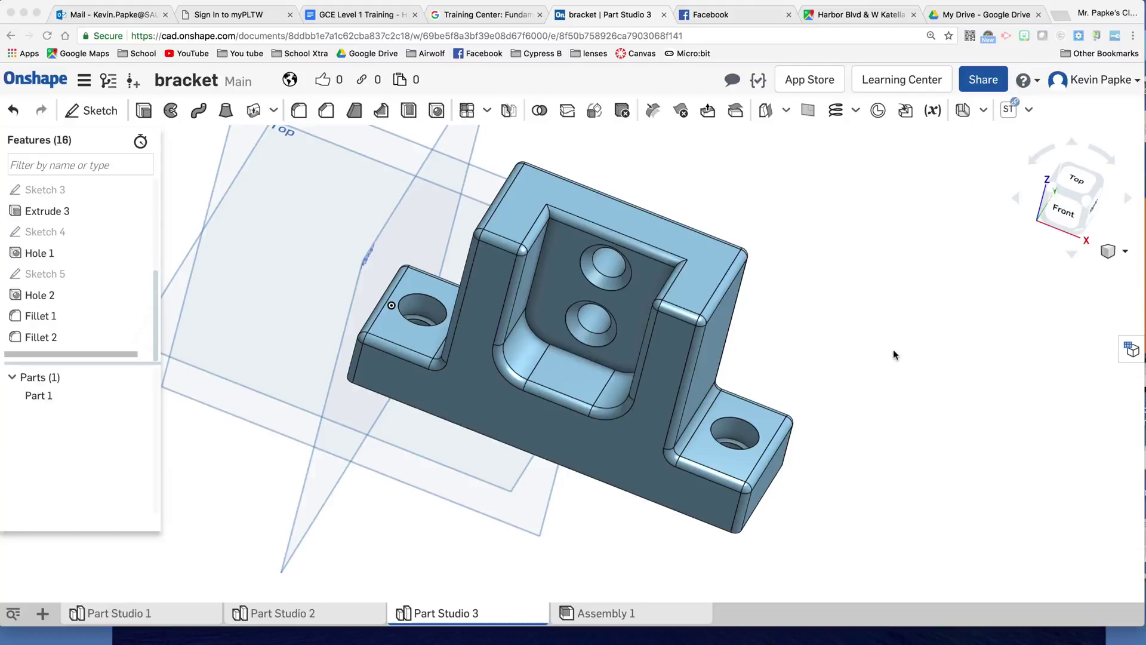
{"action": "mouse_move", "coordinate": [893, 351]}
{"action": "right_mouse_down"}
{"action": "mouse_move", "coordinate": [877, 379]}
{"action": "mouse_move", "coordinate": [891, 345]}
{"action": "right_mouse_up"}
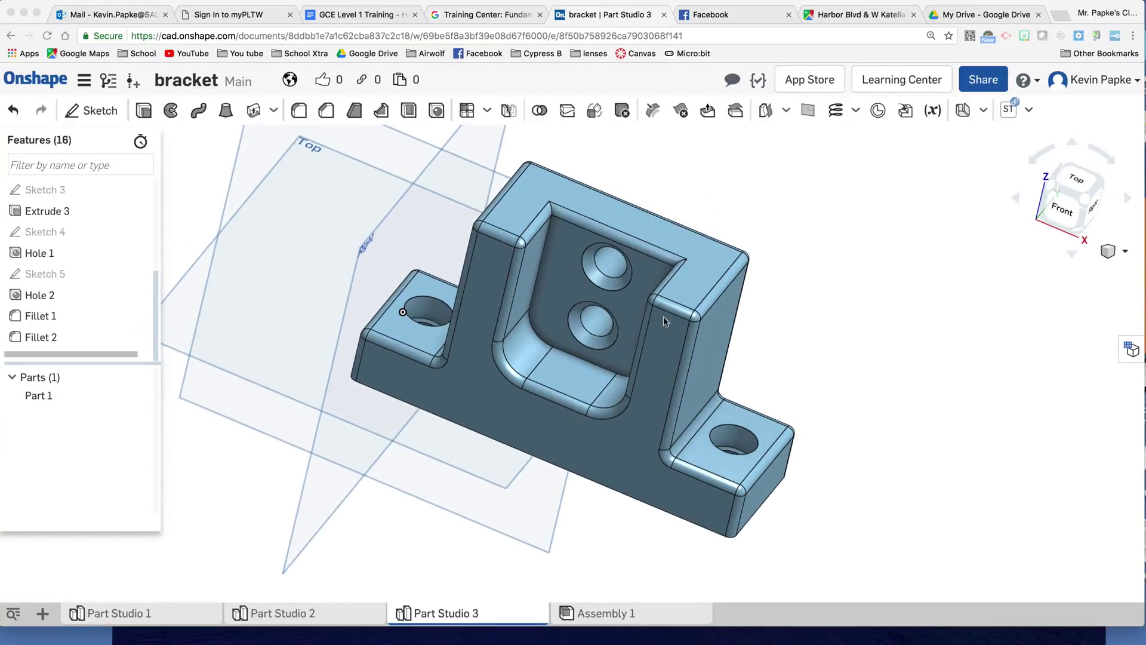
{"action": "right_click_drag", "start_coordinate": [733, 449], "coordinate": [894, 343]}
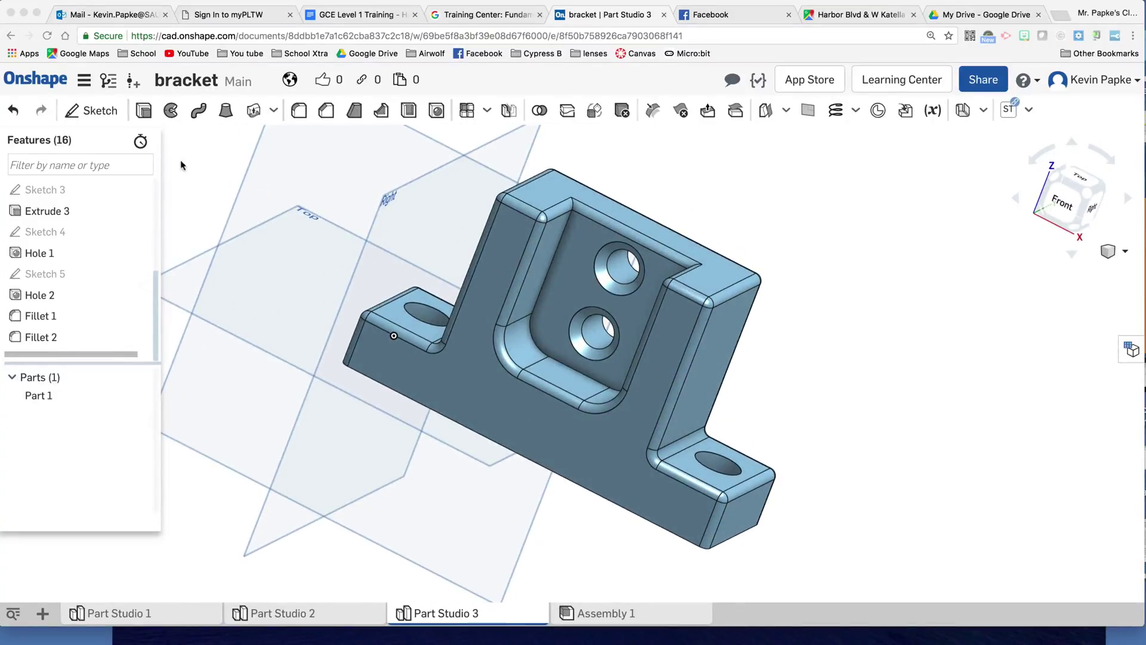
- Create a new public document named 'bracket' from the documents list
{"action": "left_click", "coordinate": [40, 81]}
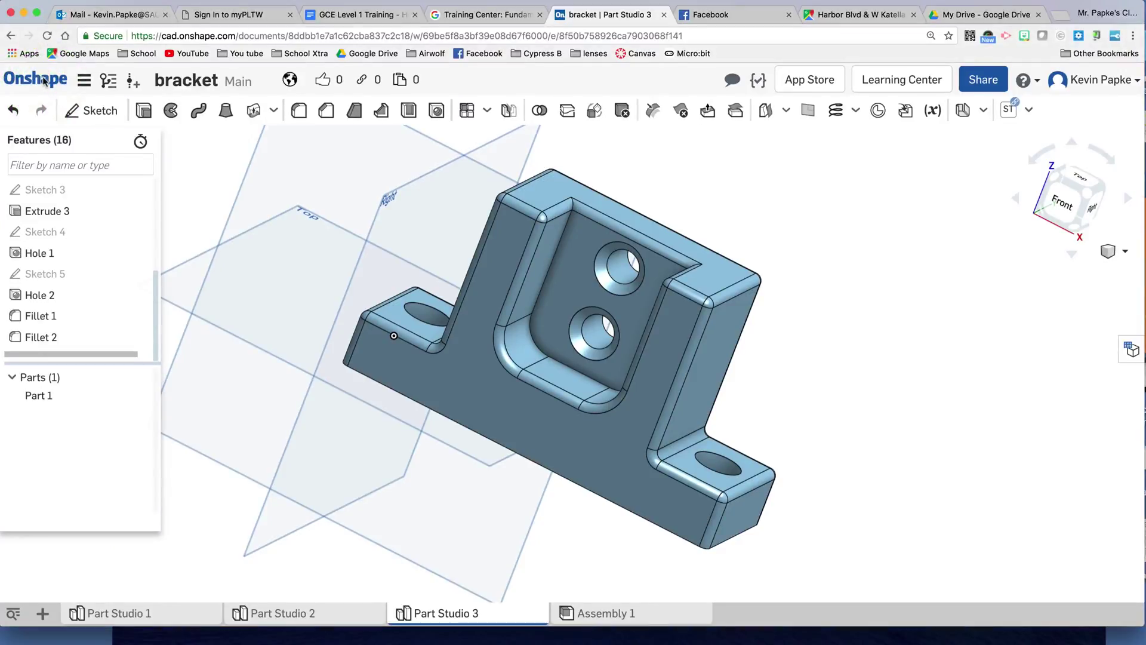
{"action": "left_click", "coordinate": [45, 81]}
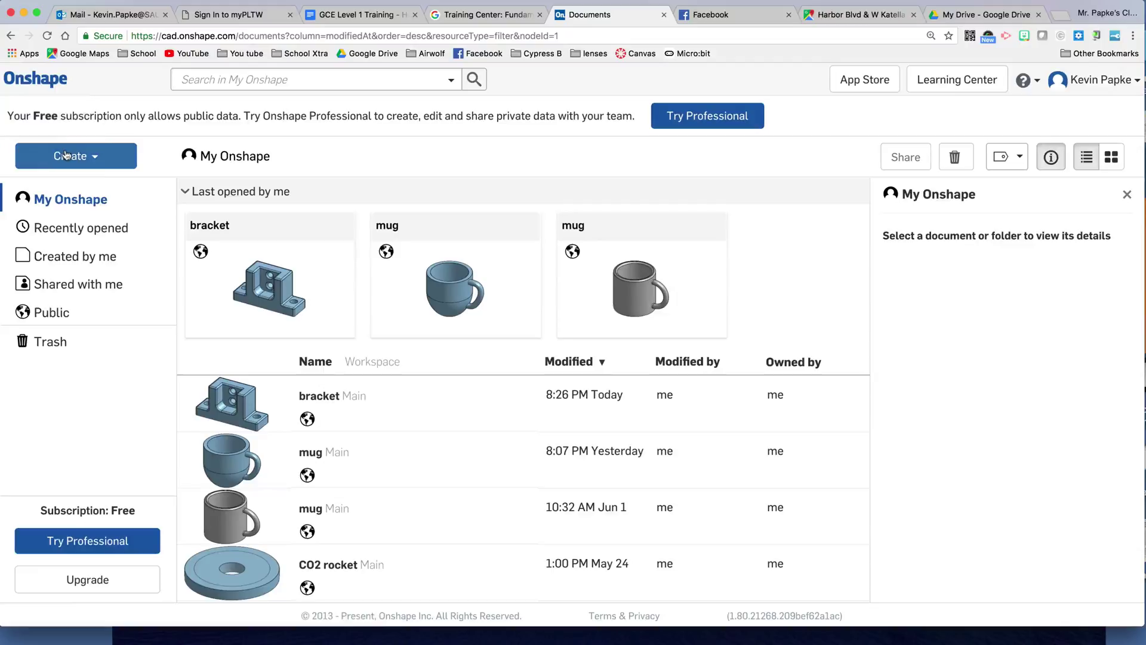
{"action": "left_click", "coordinate": [67, 158]}
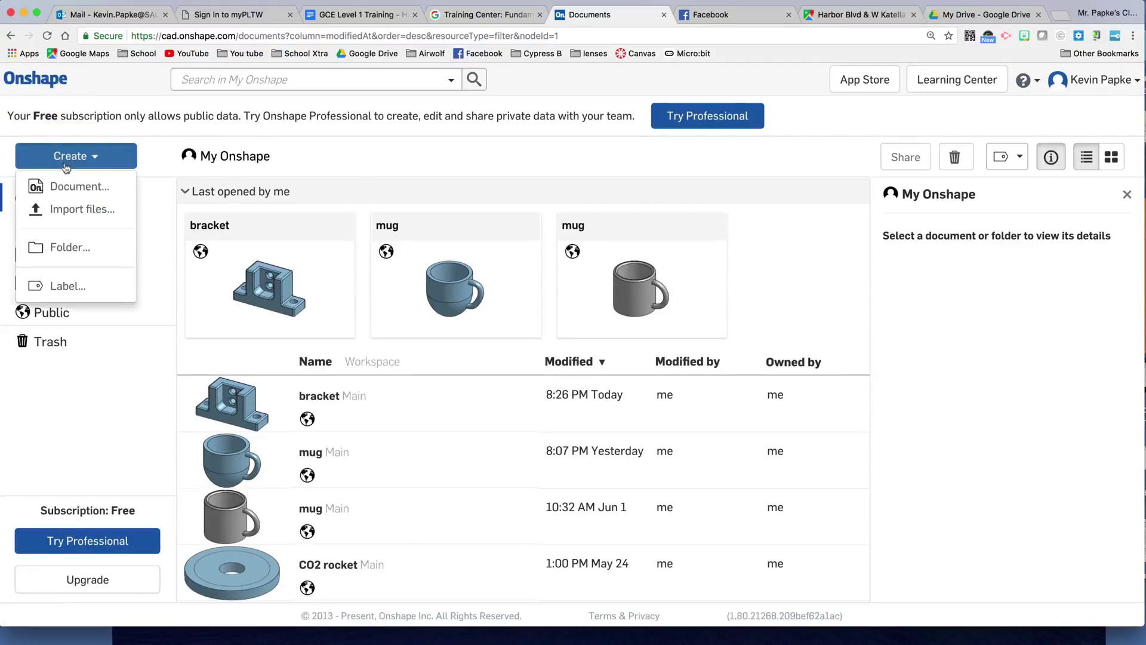
{"action": "left_click", "coordinate": [68, 188]}
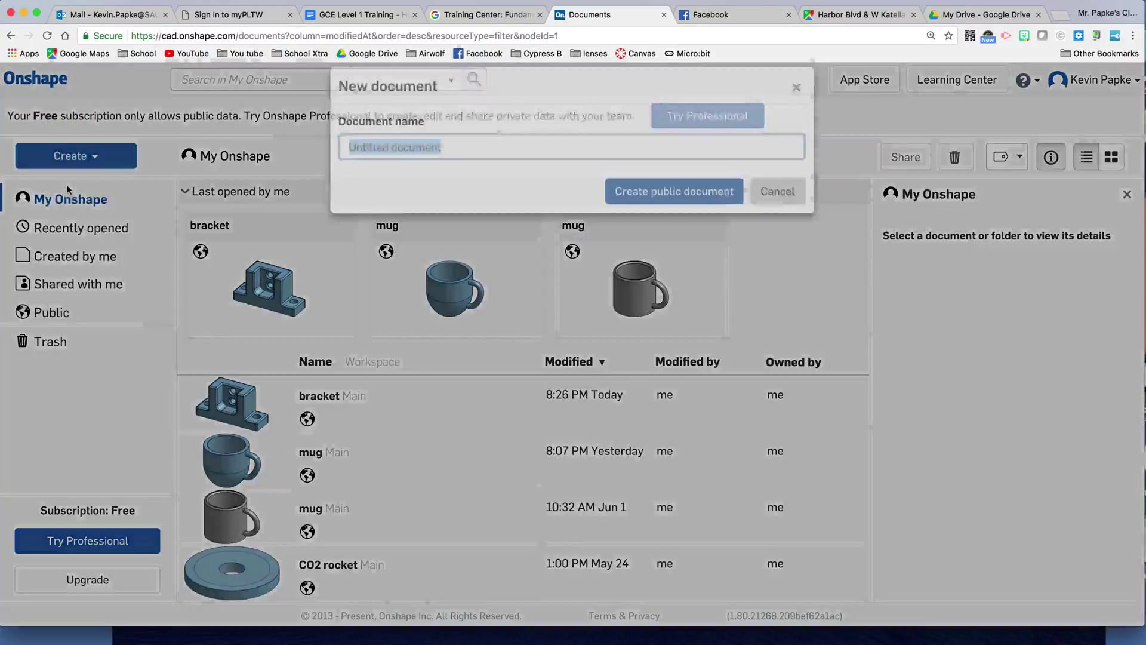
{"action": "key", "text": "BackSpace"}
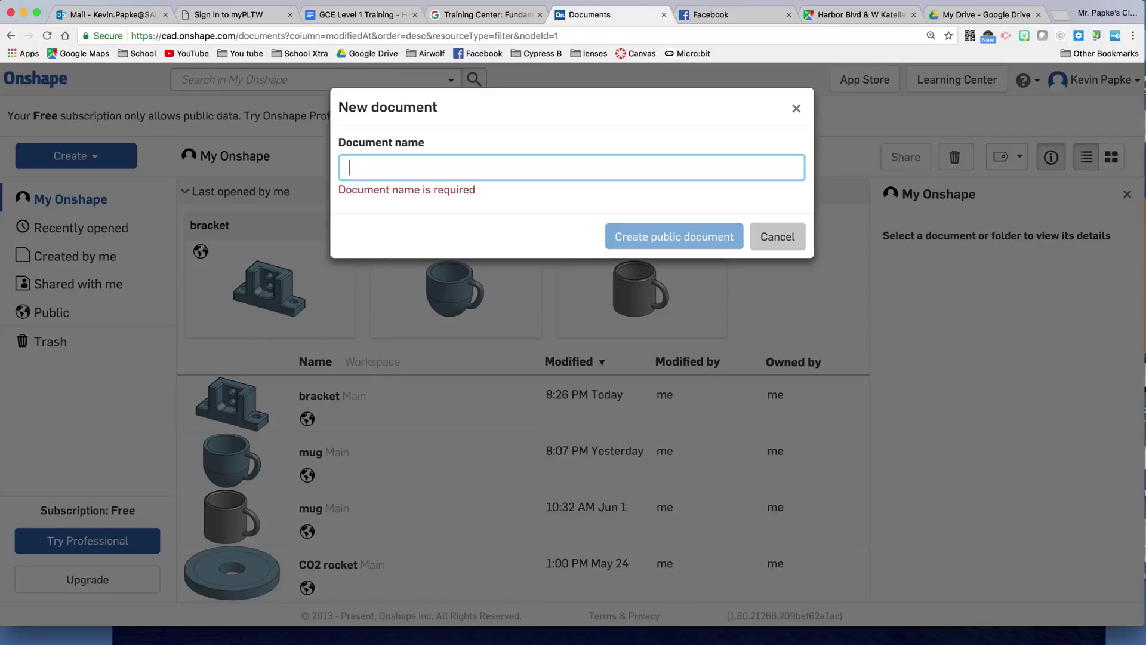
{"action": "type", "text": "bracket"}
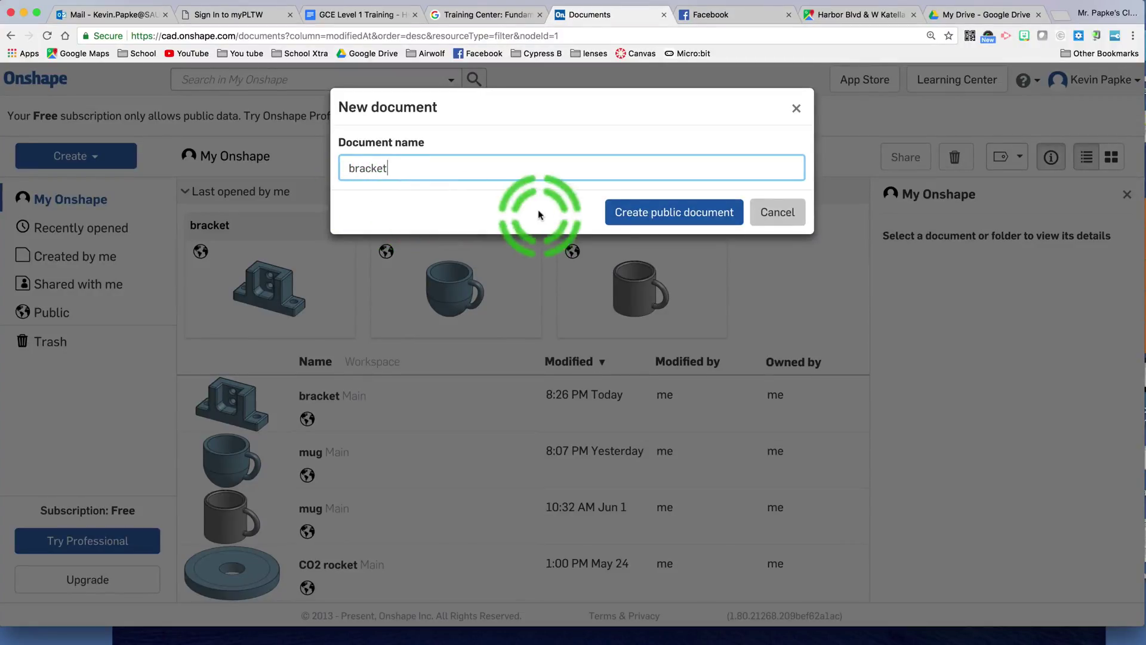
{"action": "left_click", "coordinate": [661, 215]}
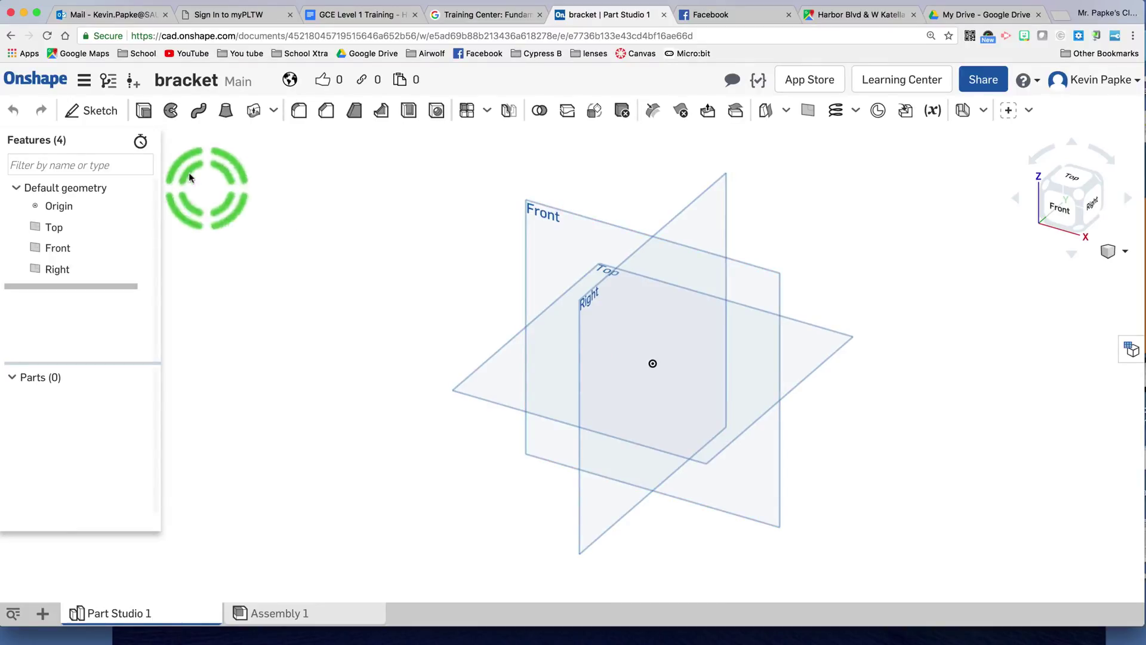
- Set the document's workspace default length unit to Millimeter
{"action": "left_click", "coordinate": [84, 80]}
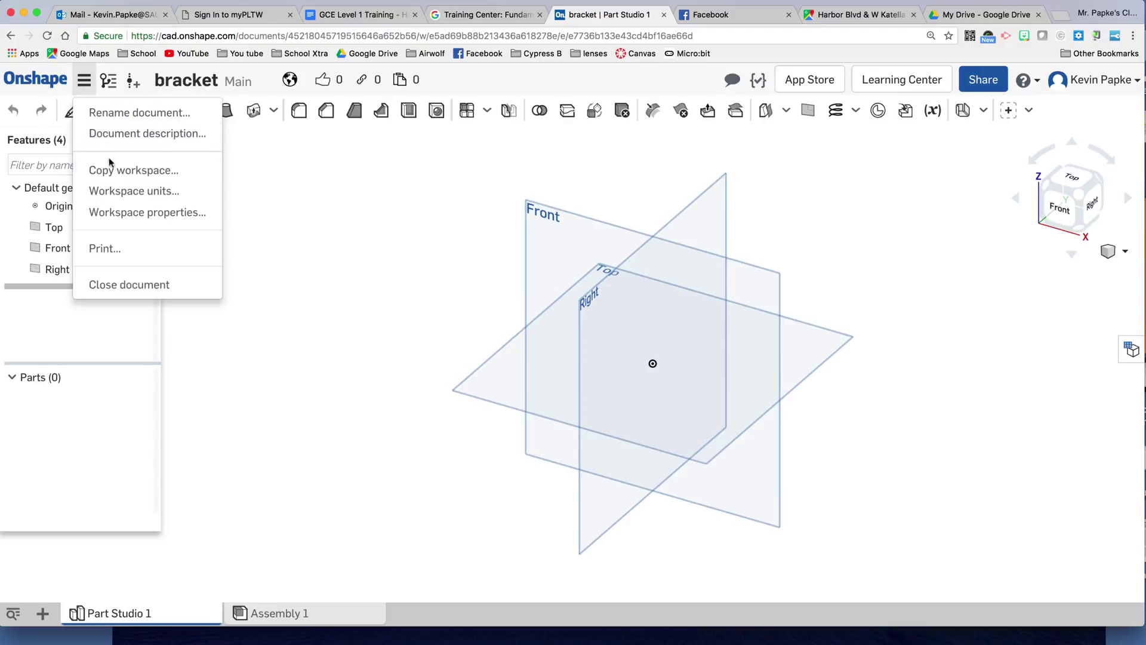
{"action": "left_click", "coordinate": [122, 191]}
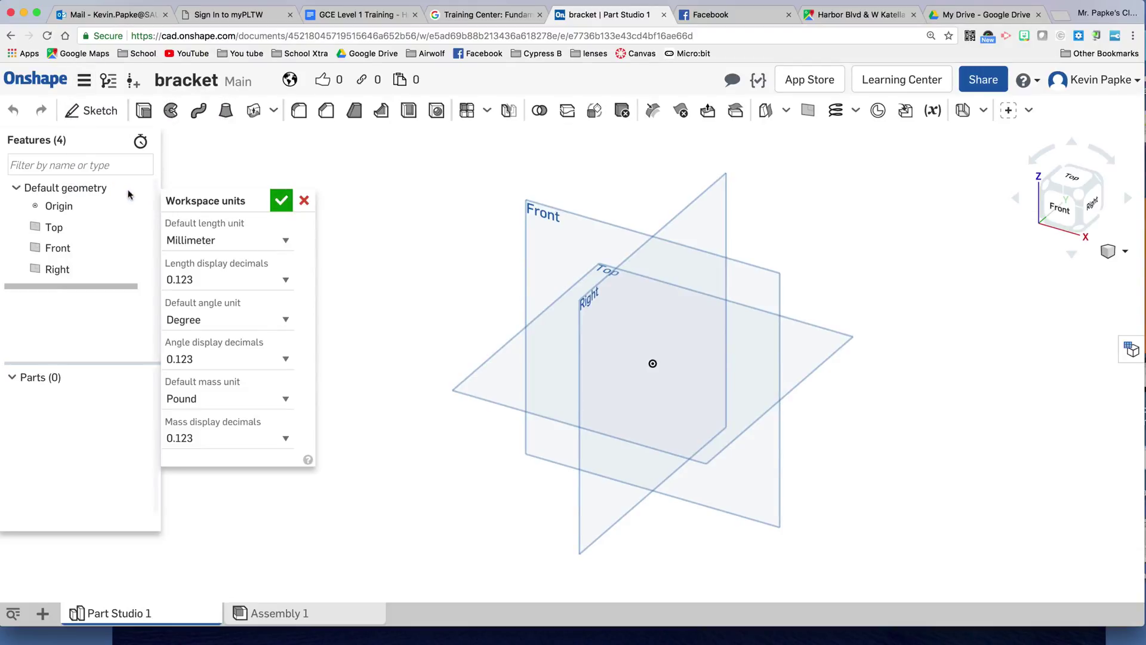
{"action": "left_click", "coordinate": [285, 242]}
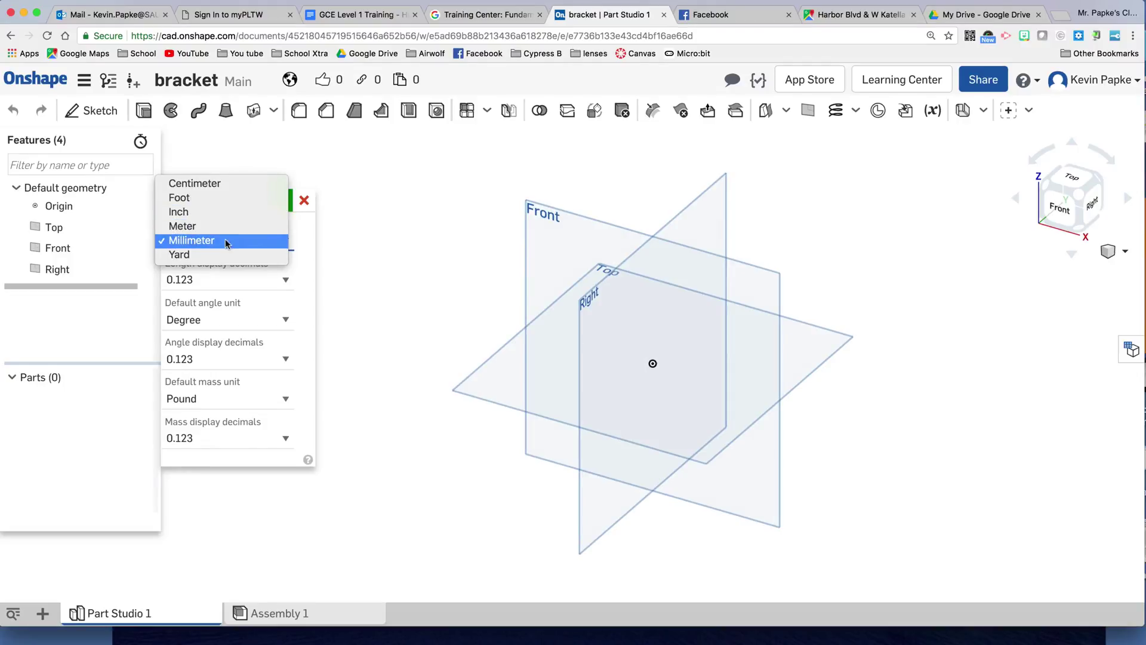
{"action": "left_click", "coordinate": [217, 241]}
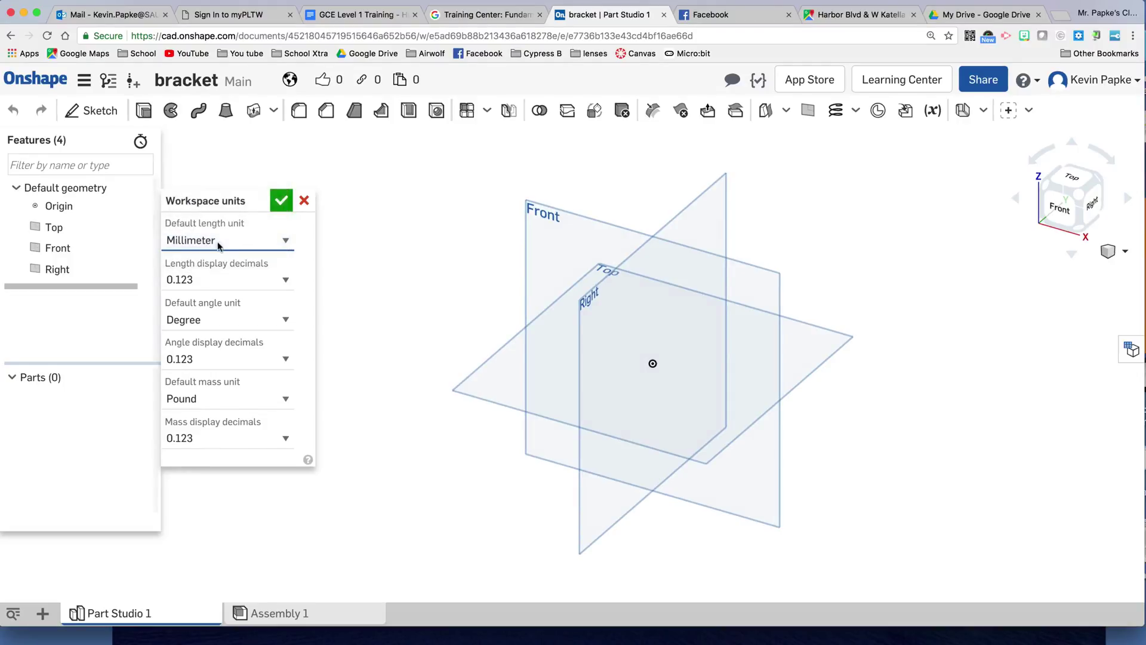
{"action": "left_click", "coordinate": [280, 203]}
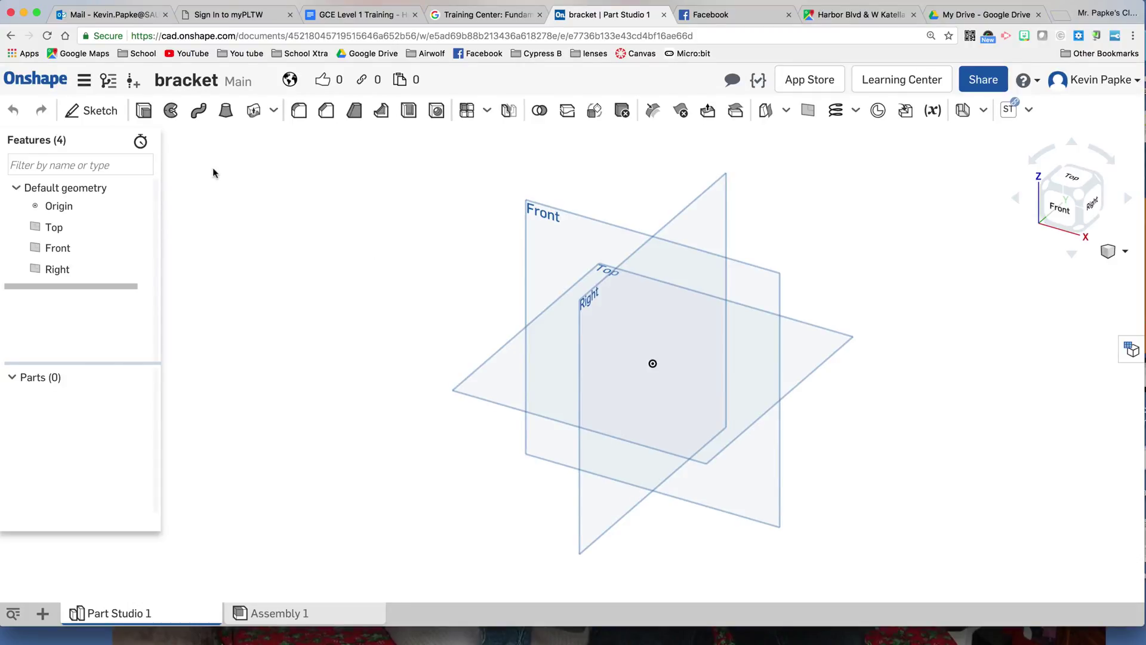
- Start a new sketch on the Front plane, viewed face-on
{"action": "left_click", "coordinate": [92, 111]}
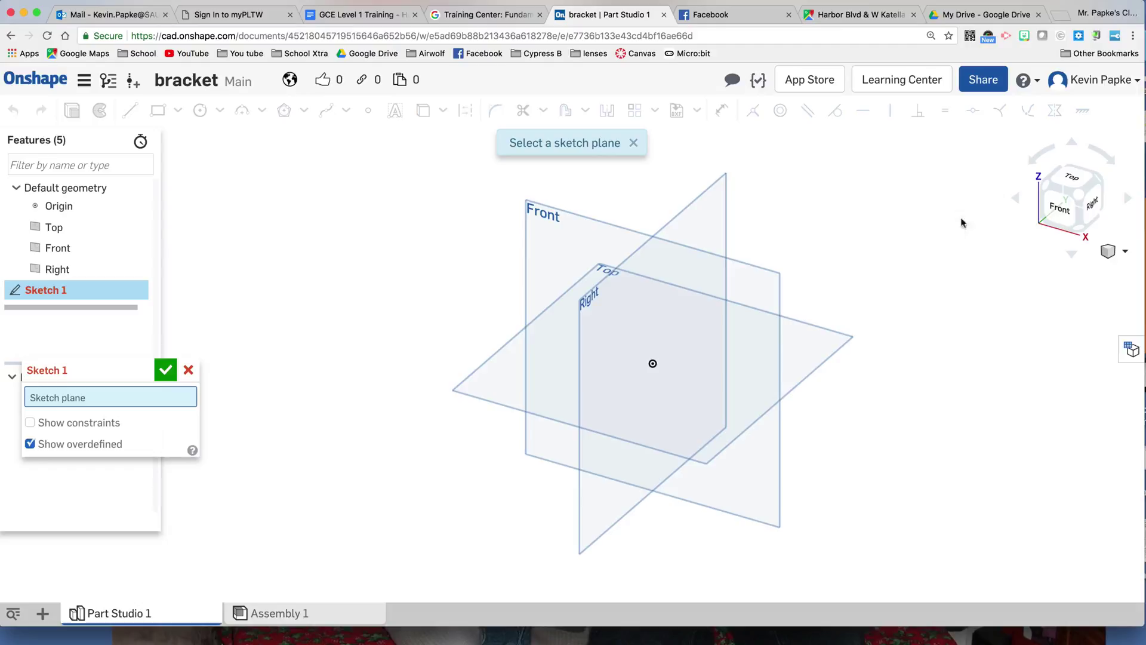
{"action": "left_click", "coordinate": [1062, 215]}
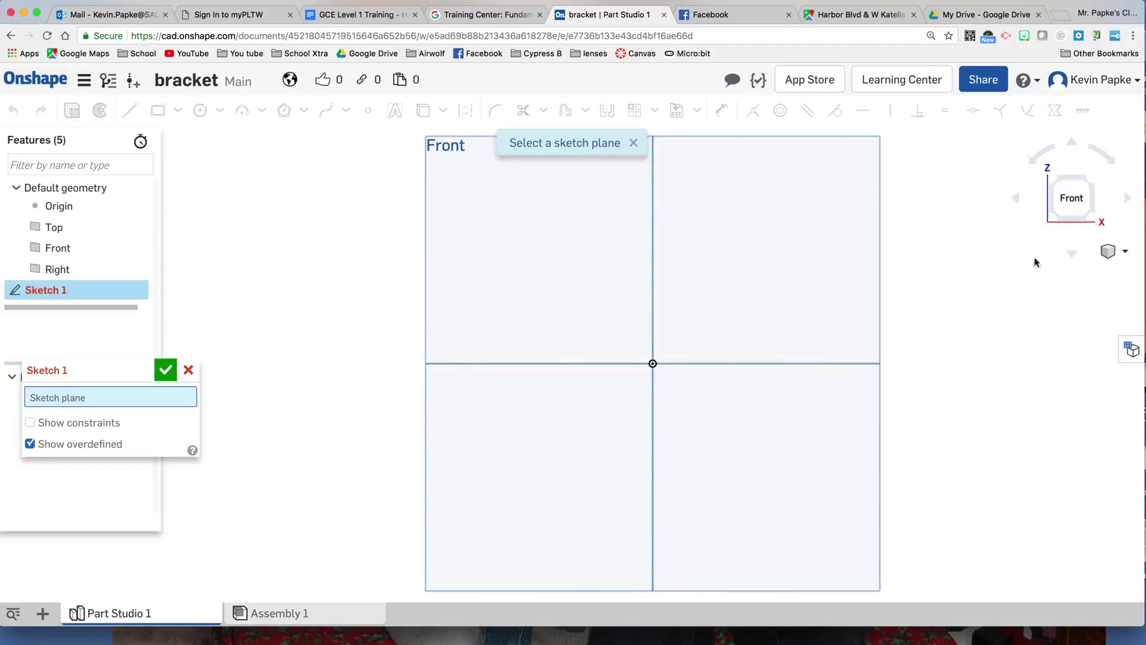
{"action": "left_click", "coordinate": [457, 179]}
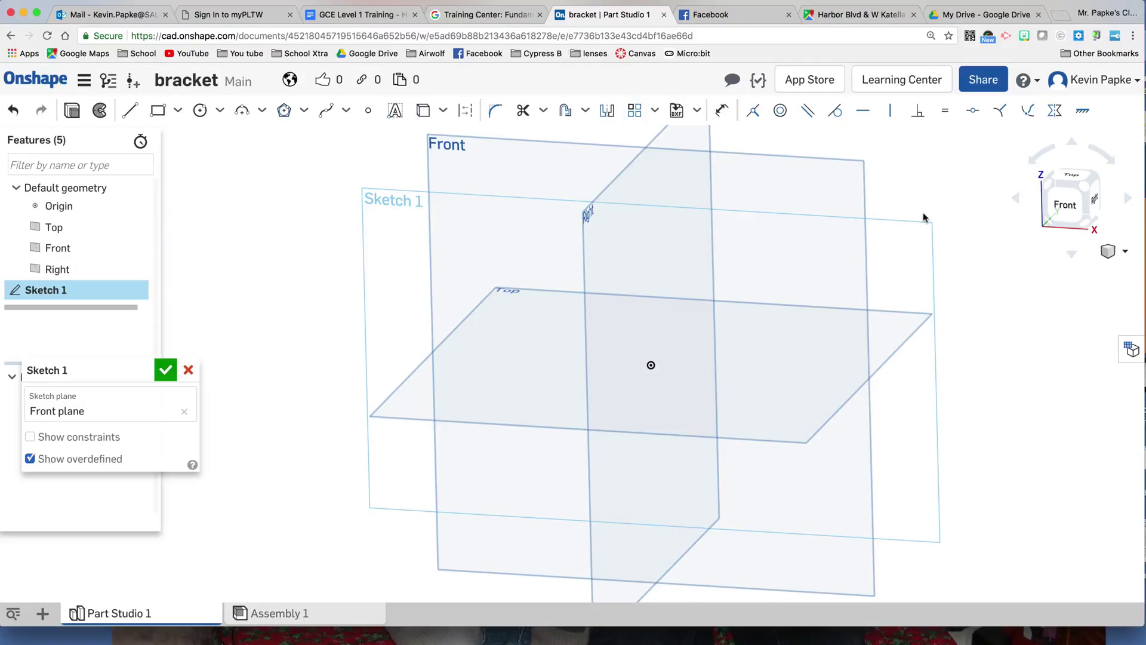
{"action": "key", "text": "n"}
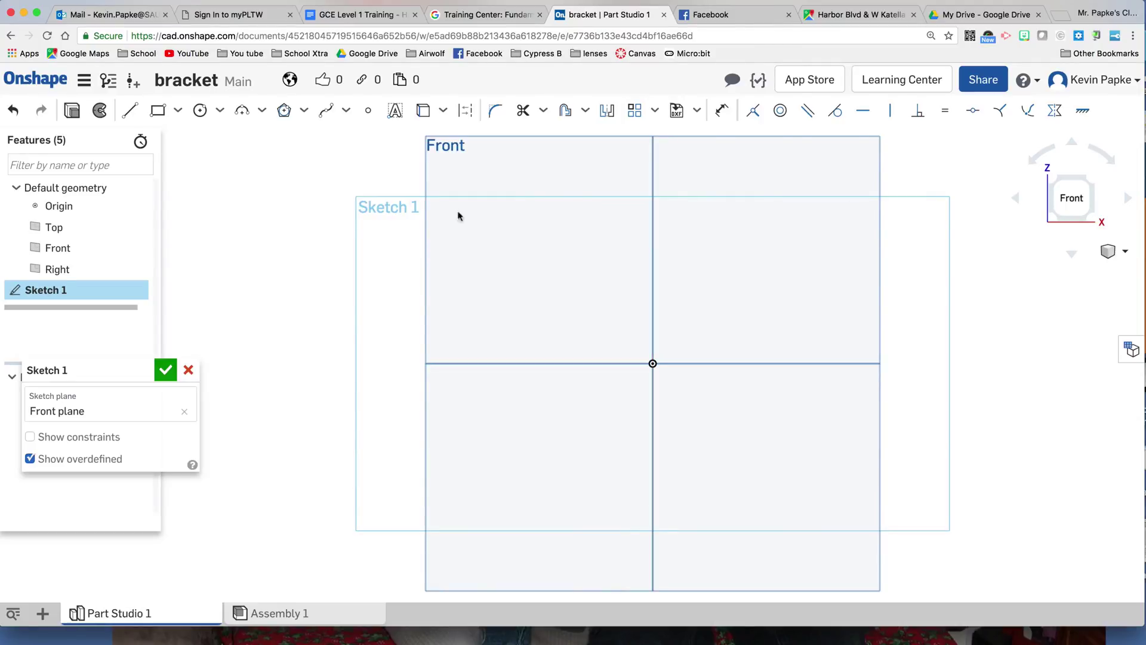
- Draw a rectangle from the origin dimensioned 156 wide and 87 tall
{"action": "left_click", "coordinate": [158, 110]}
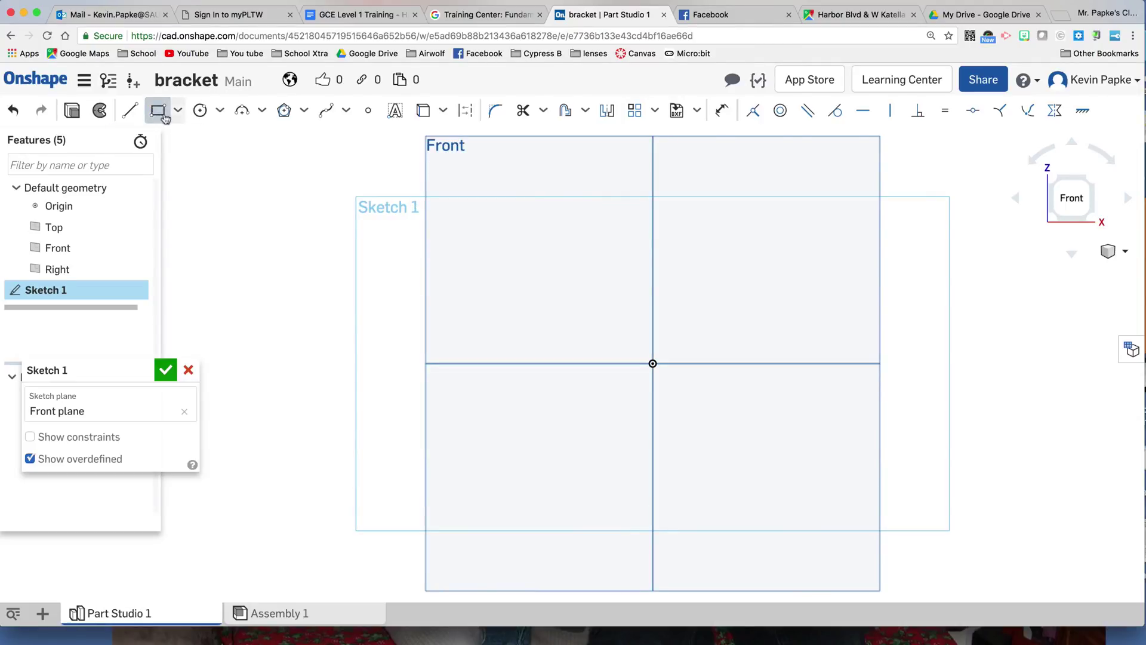
{"action": "left_click", "coordinate": [652, 363]}
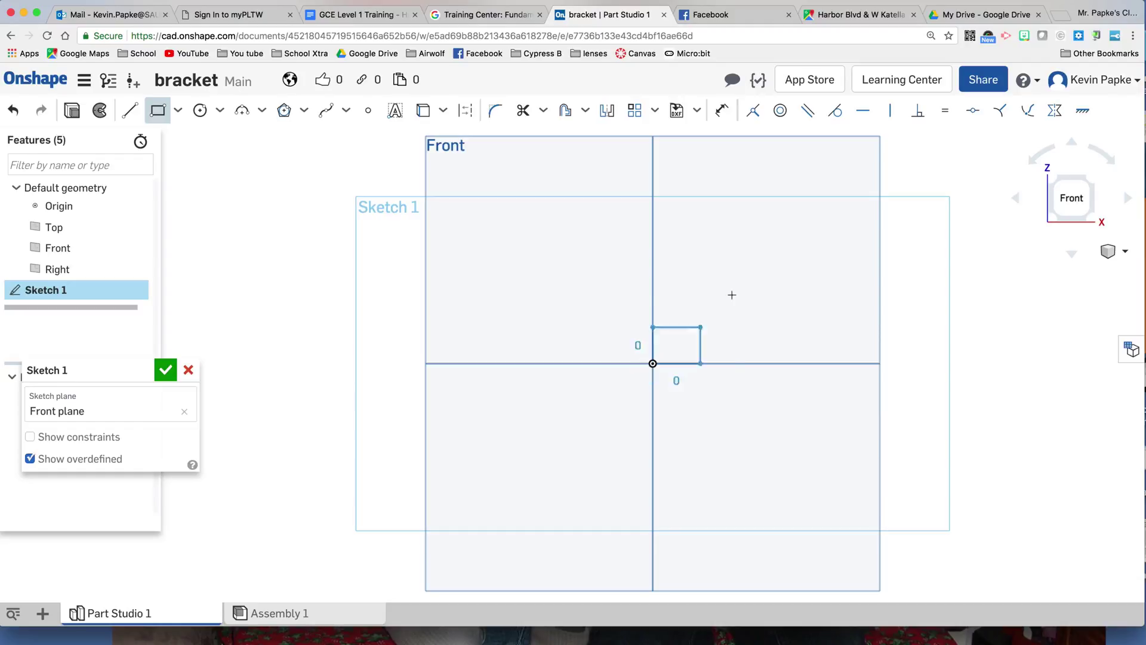
{"action": "left_click", "coordinate": [801, 191]}
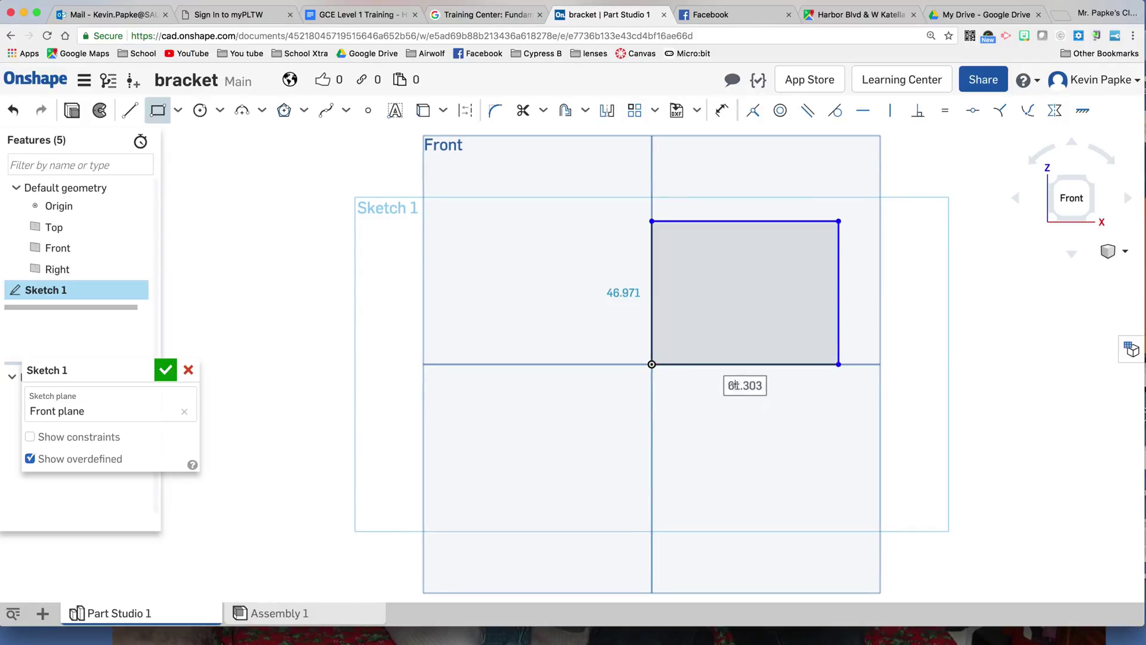
{"action": "type", "text": "156"}
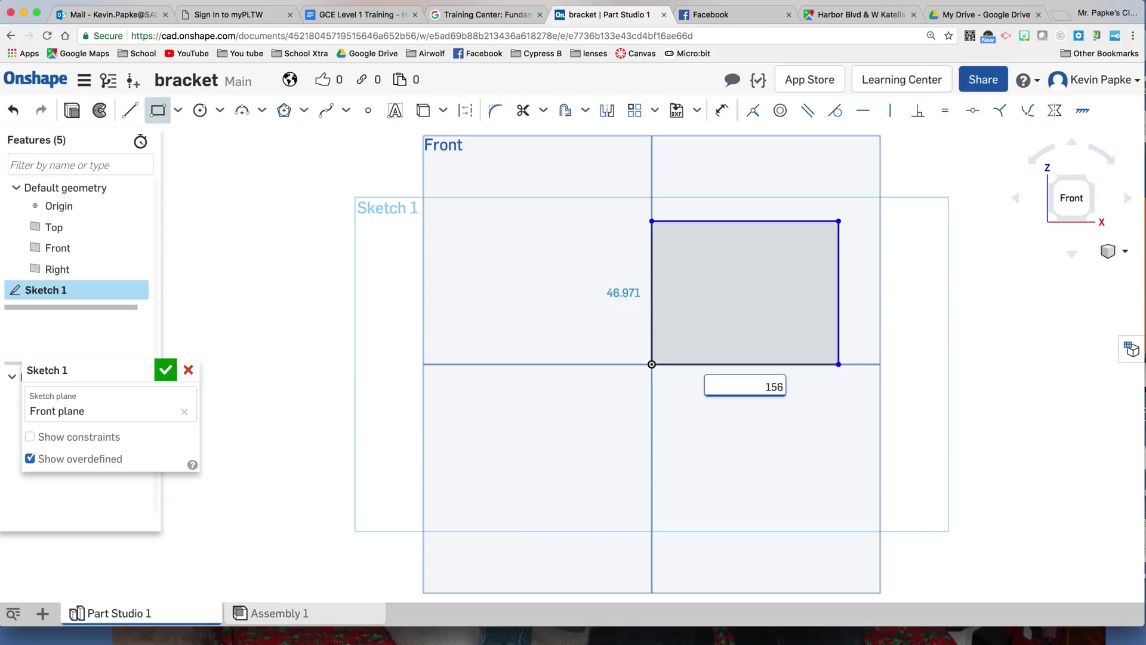
{"action": "key", "text": "Return"}
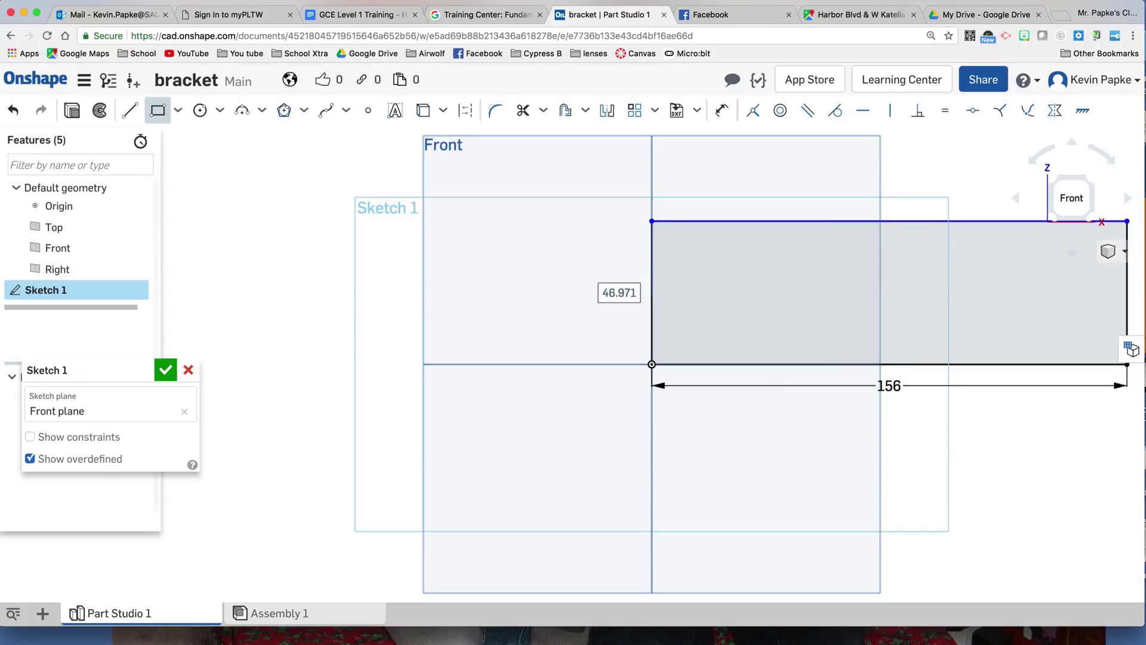
{"action": "type", "text": "87"}
{"action": "key", "text": "Return"}
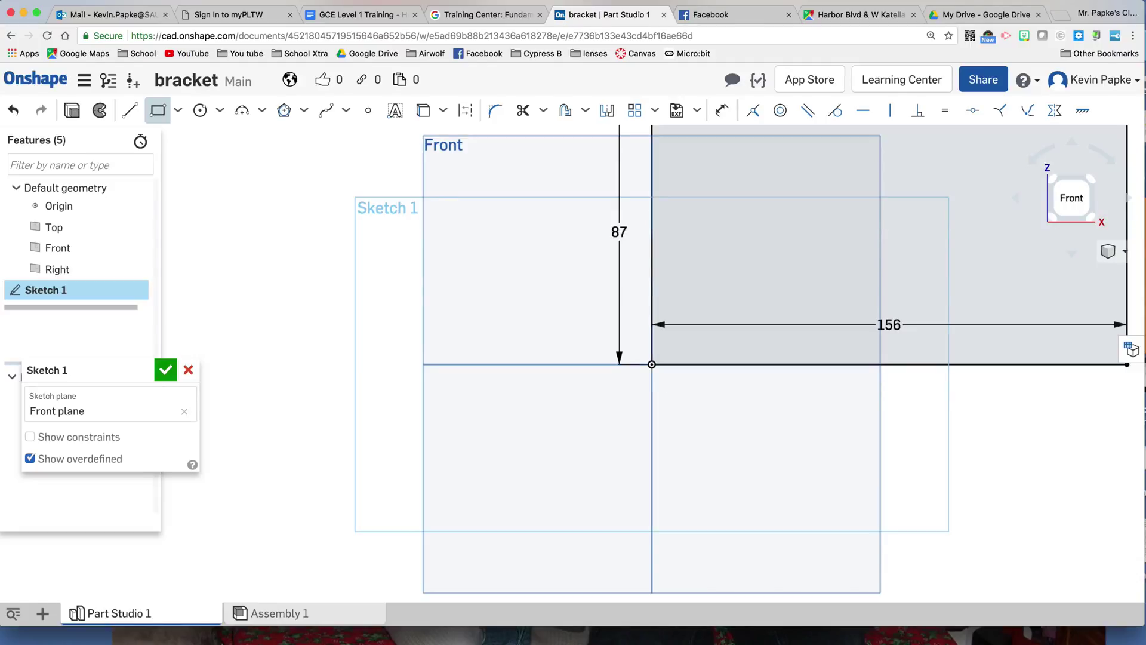
{"action": "scroll", "coordinate": [686, 401], "scroll_direction": "down", "scroll_amount": 5}
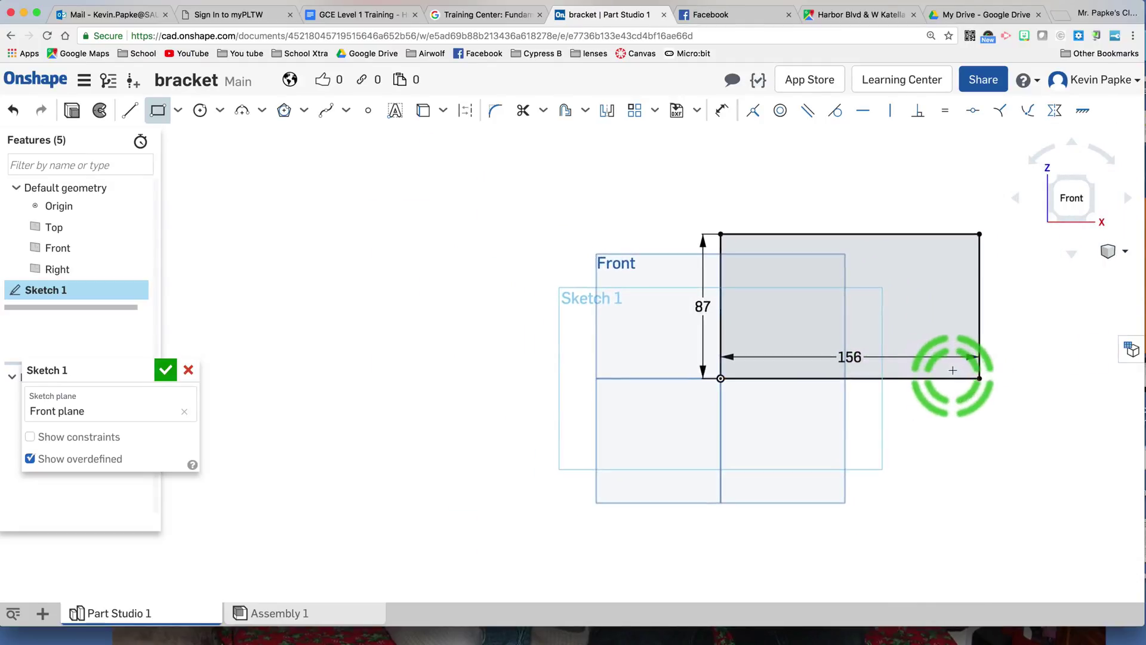
{"action": "middle_click_drag", "start_coordinate": [1027, 372], "coordinate": [841, 354]}
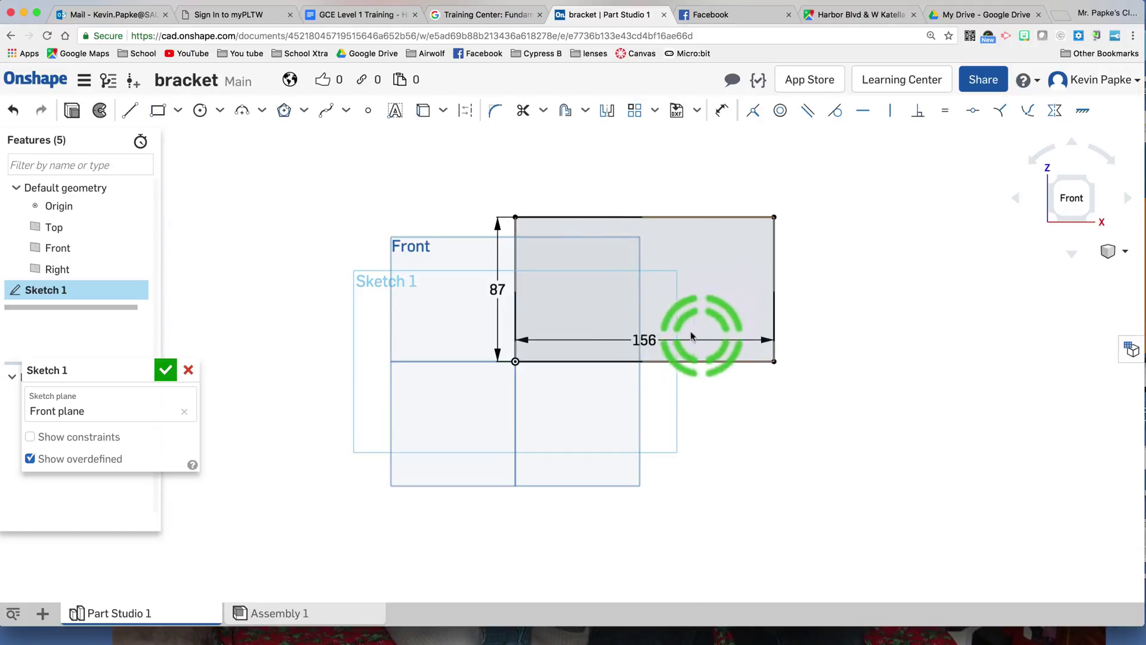
{"action": "left_click_drag", "start_coordinate": [645, 339], "coordinate": [649, 384]}
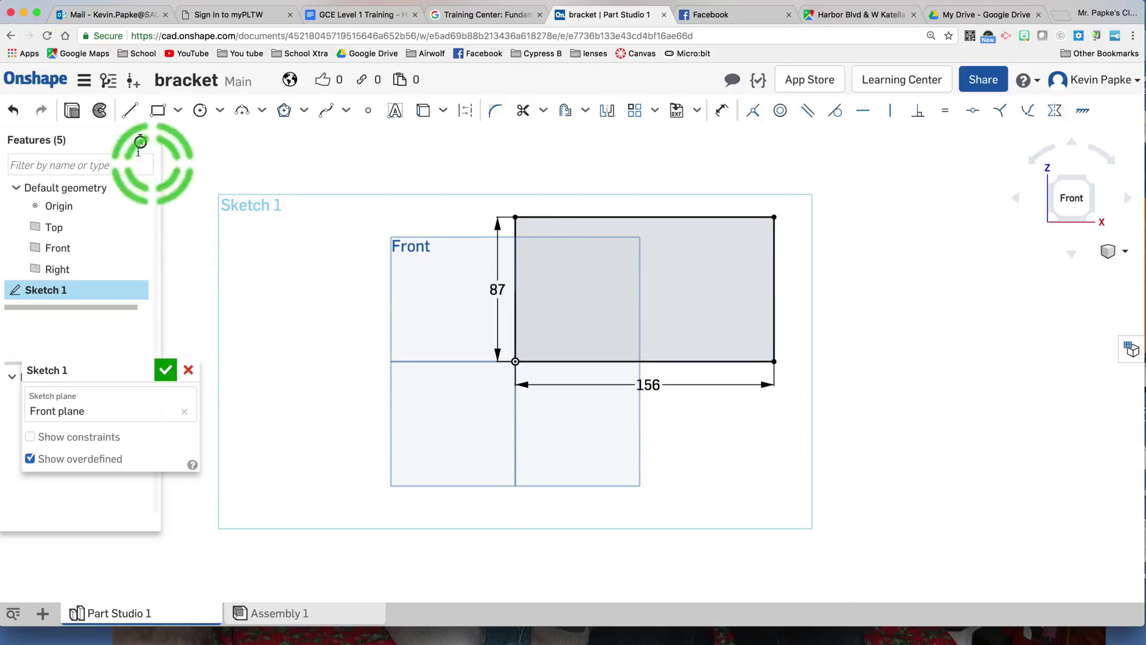
- Extrude Sketch 1 to a 50 mm depth, creating Part 1
{"action": "left_click", "coordinate": [72, 111]}
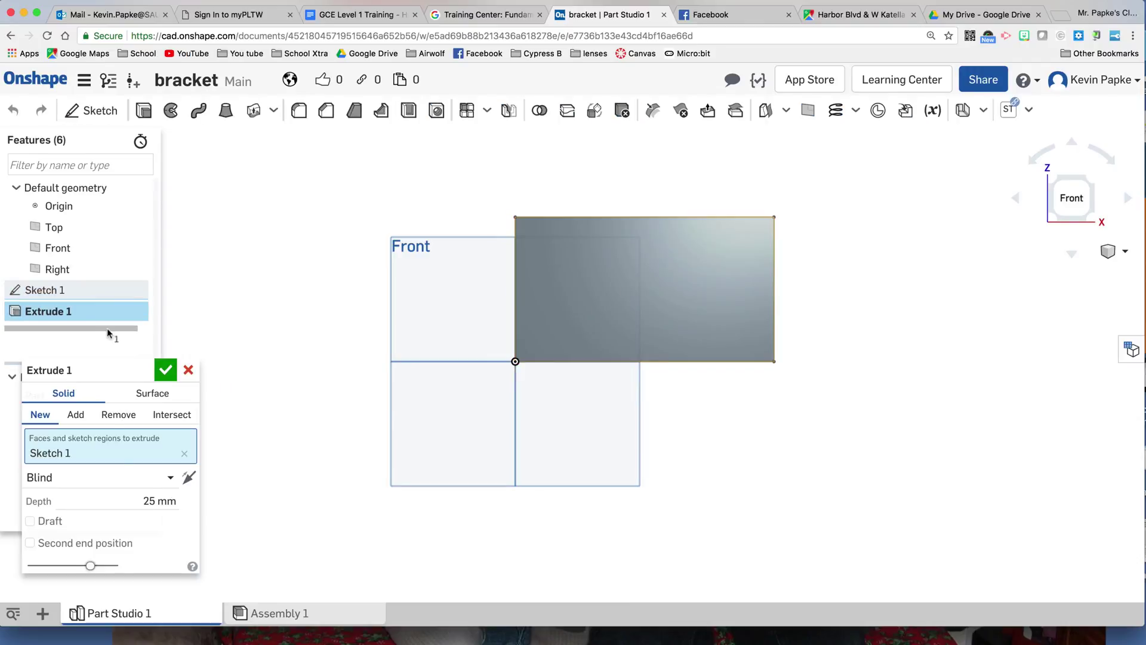
{"action": "left_click", "coordinate": [149, 500]}
{"action": "left_click_drag", "start_coordinate": [149, 501], "coordinate": [200, 501]}
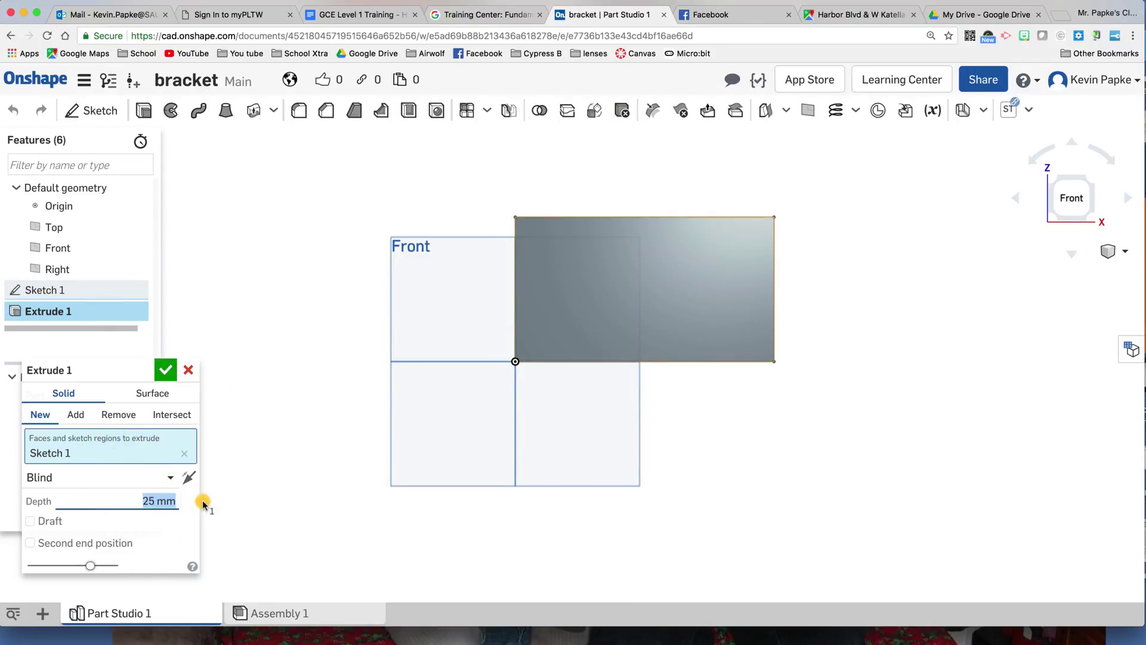
{"action": "type", "text": "50"}
{"action": "key", "text": "Return"}
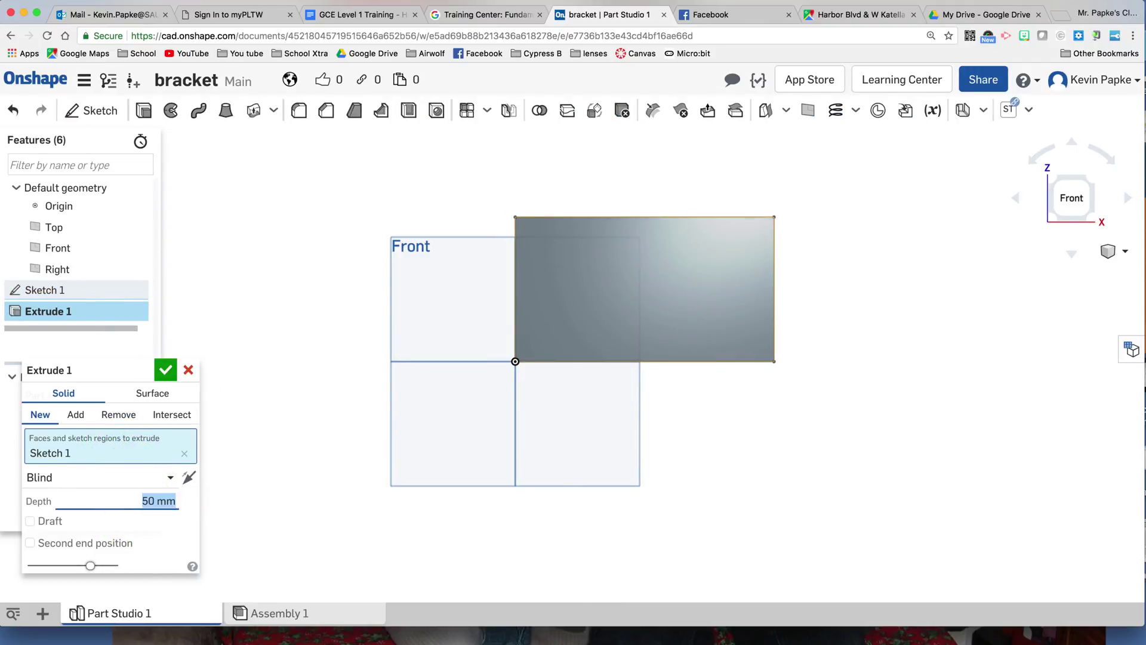
{"action": "left_click", "coordinate": [165, 370]}
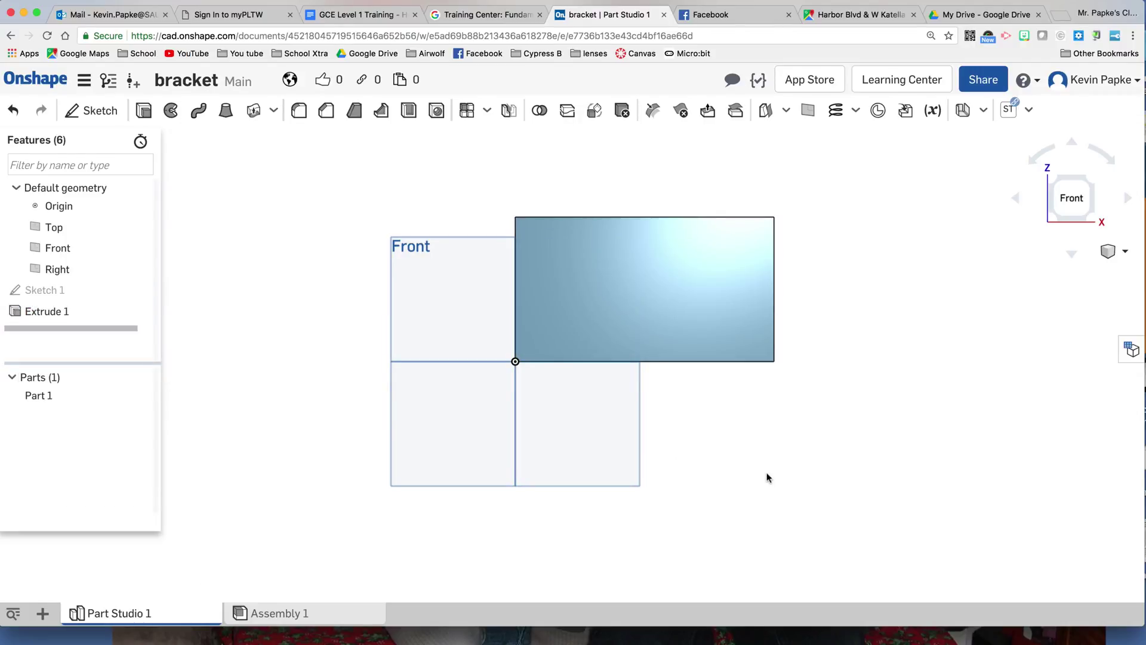
- Orbit the block into a 3D view and select its front face
{"action": "right_click_drag", "start_coordinate": [771, 481], "coordinate": [900, 371]}
{"action": "left_click", "coordinate": [851, 334]}
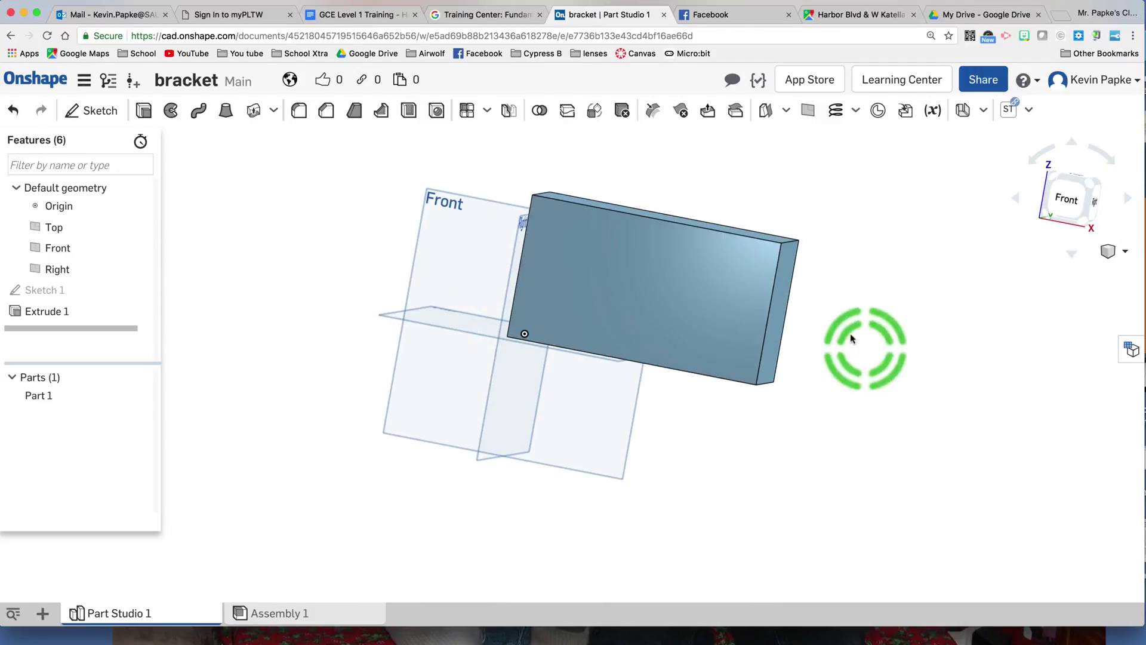
{"action": "left_click", "coordinate": [754, 278]}
{"action": "left_click", "coordinate": [555, 263]}
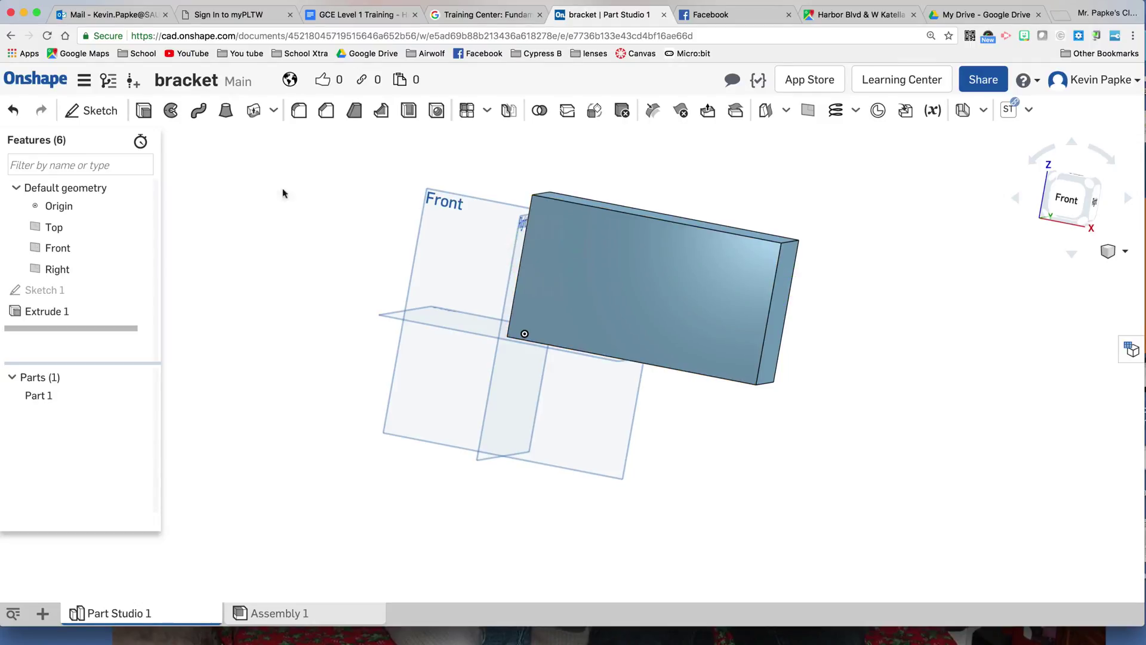
- Sketch on the block's front face a 32 × 65 rectangle at the top-left corner
{"action": "left_click", "coordinate": [100, 112]}
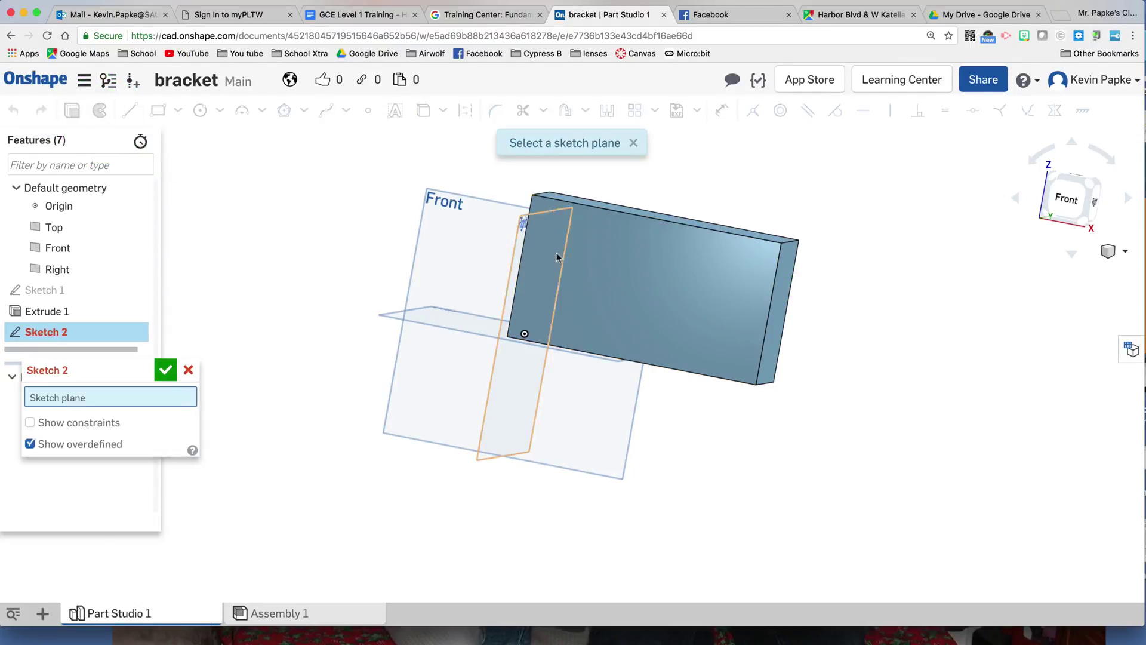
{"action": "left_click", "coordinate": [631, 263]}
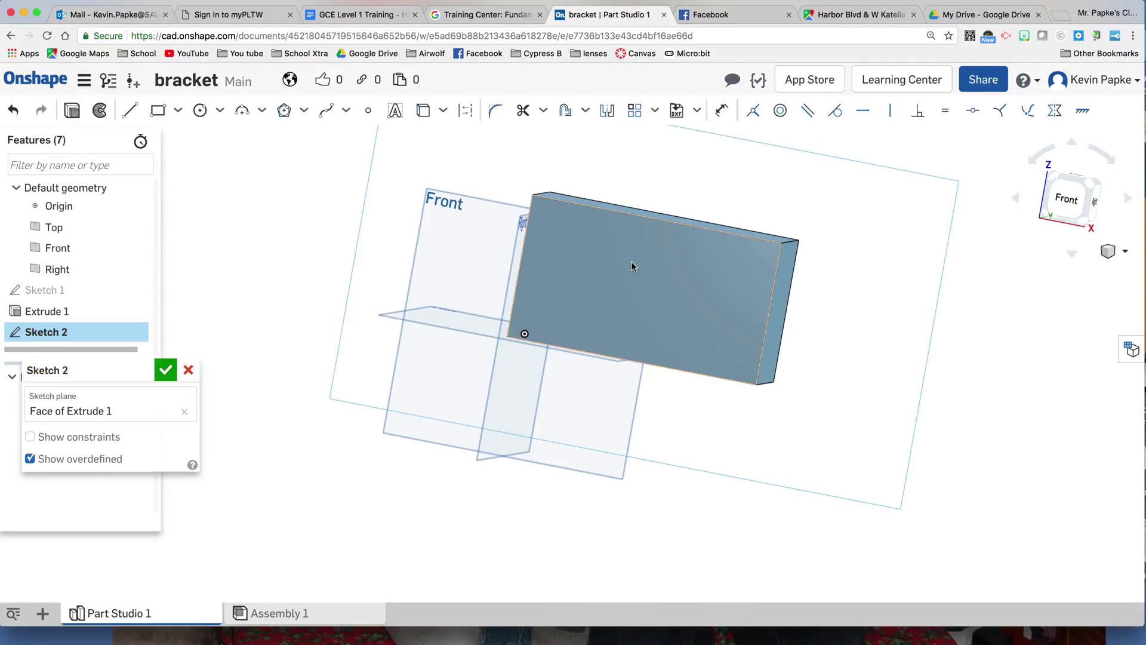
{"action": "key", "text": "n"}
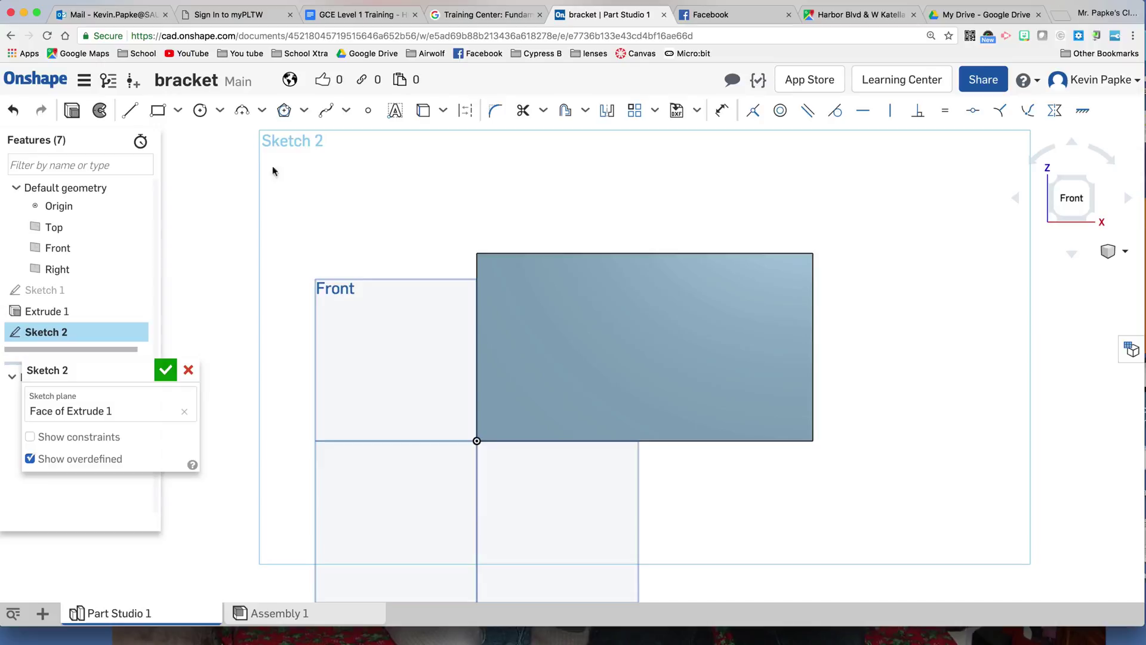
{"action": "left_click", "coordinate": [158, 114]}
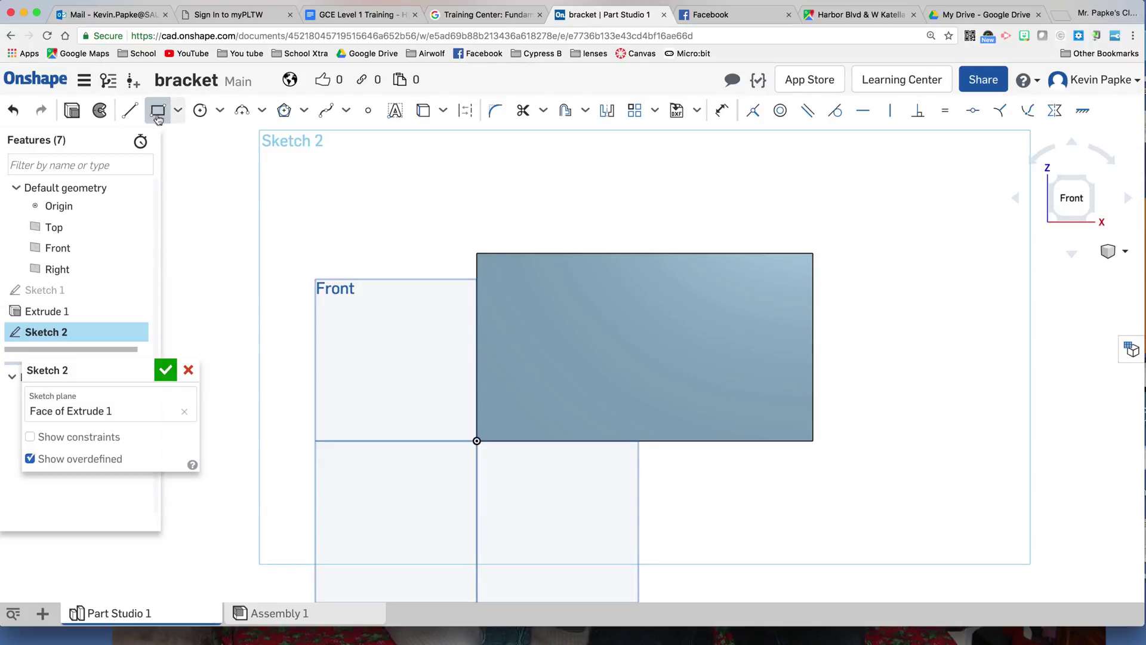
{"action": "left_click", "coordinate": [480, 265]}
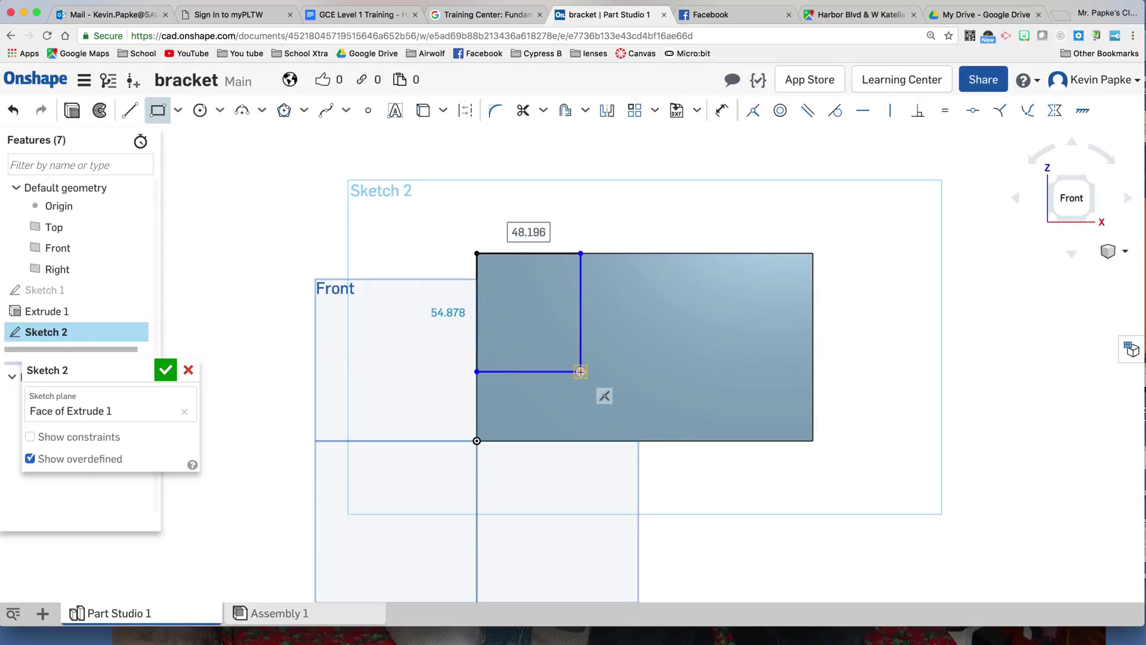
{"action": "type", "text": "32"}
{"action": "key", "text": "Tab"}
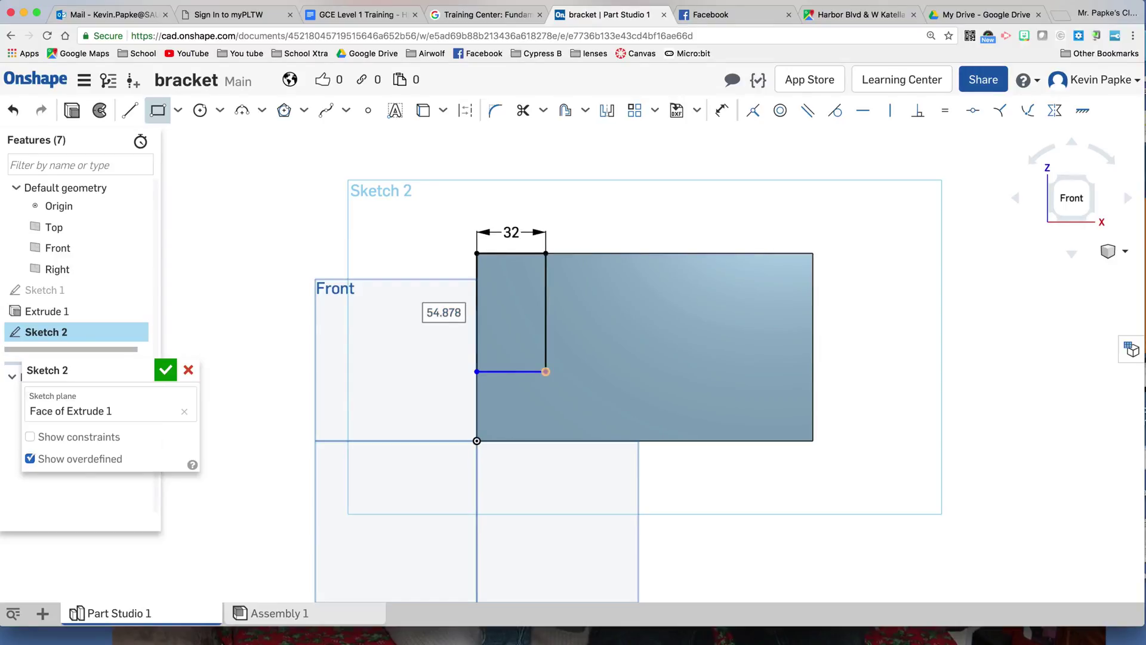
{"action": "type", "text": "65"}
{"action": "key", "text": "Return"}
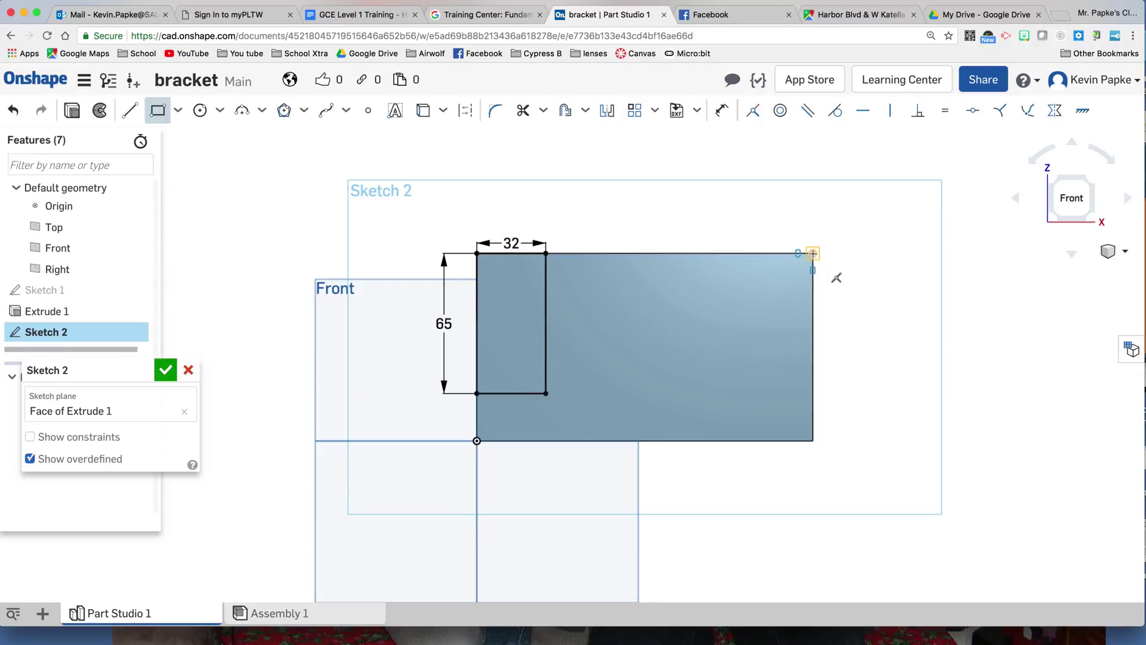
- Add a second 32 × 65 rectangle at the block's top-right corner
{"action": "left_click", "coordinate": [813, 253]}
{"action": "type", "text": "50"}
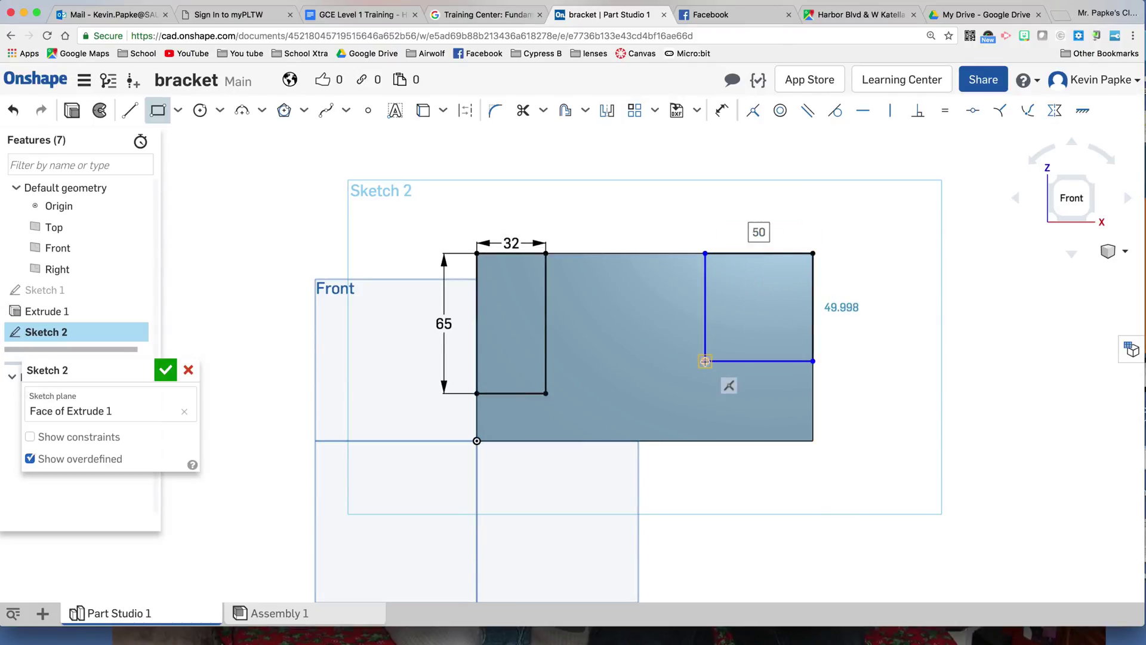
{"action": "type", "text": "32"}
{"action": "key", "text": "Return"}
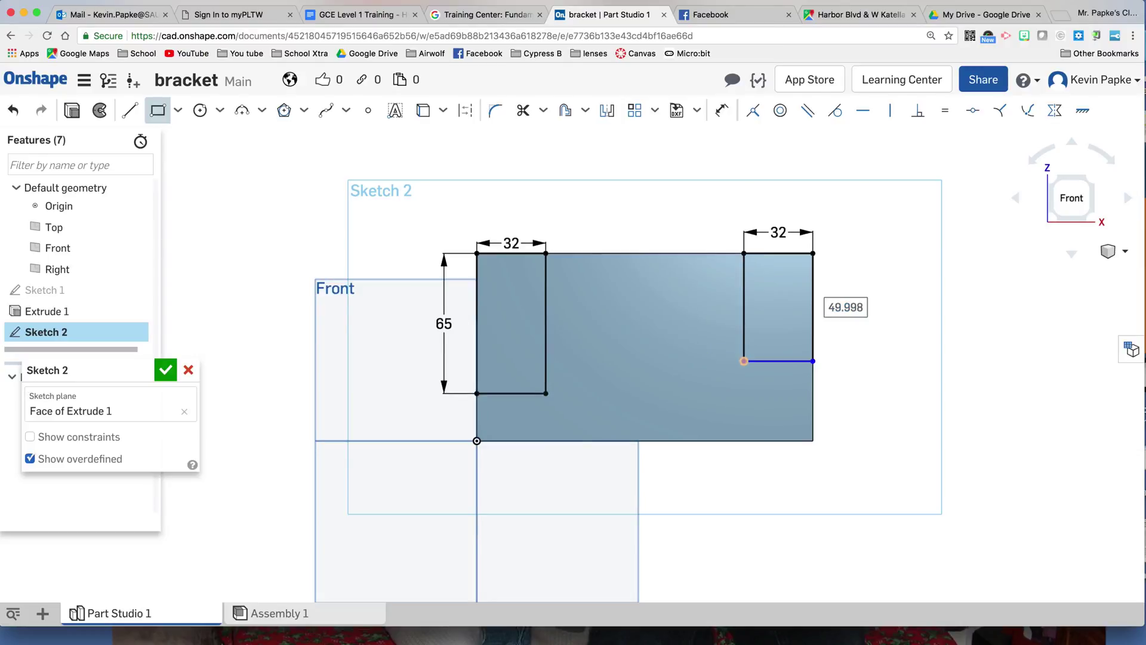
{"action": "type", "text": "65"}
{"action": "key", "text": "Return"}
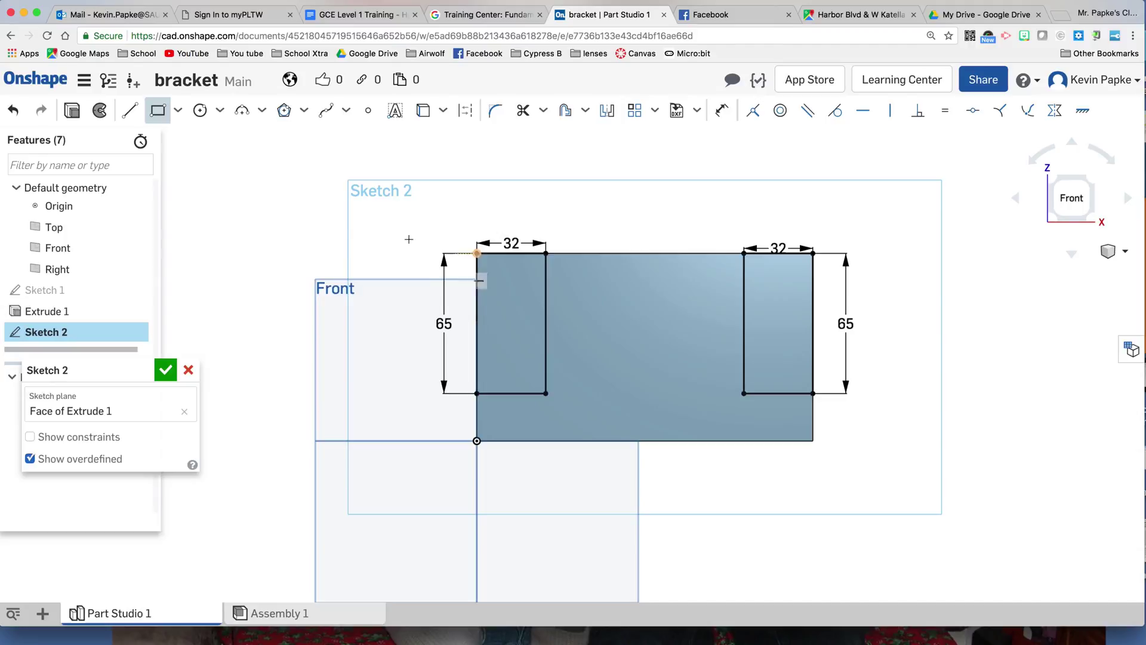
- Remove-extrude both corner rectangles 50 mm deep, then reorient to show top and right faces
{"action": "right_click_drag", "start_coordinate": [782, 200], "coordinate": [801, 185]}
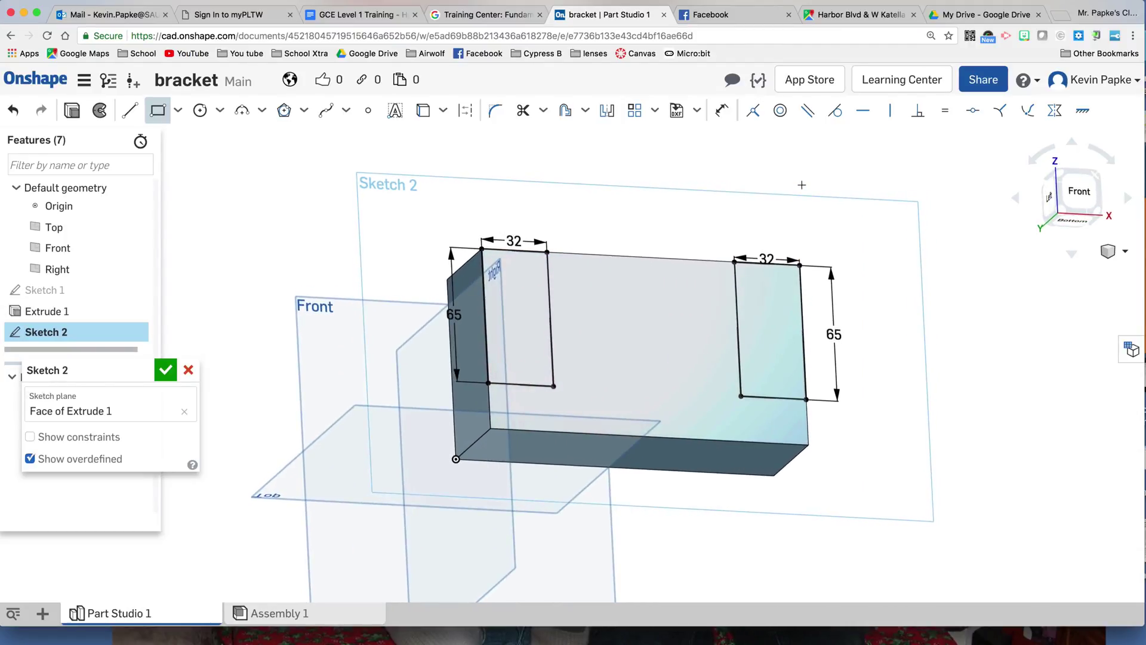
{"action": "left_click", "coordinate": [72, 109]}
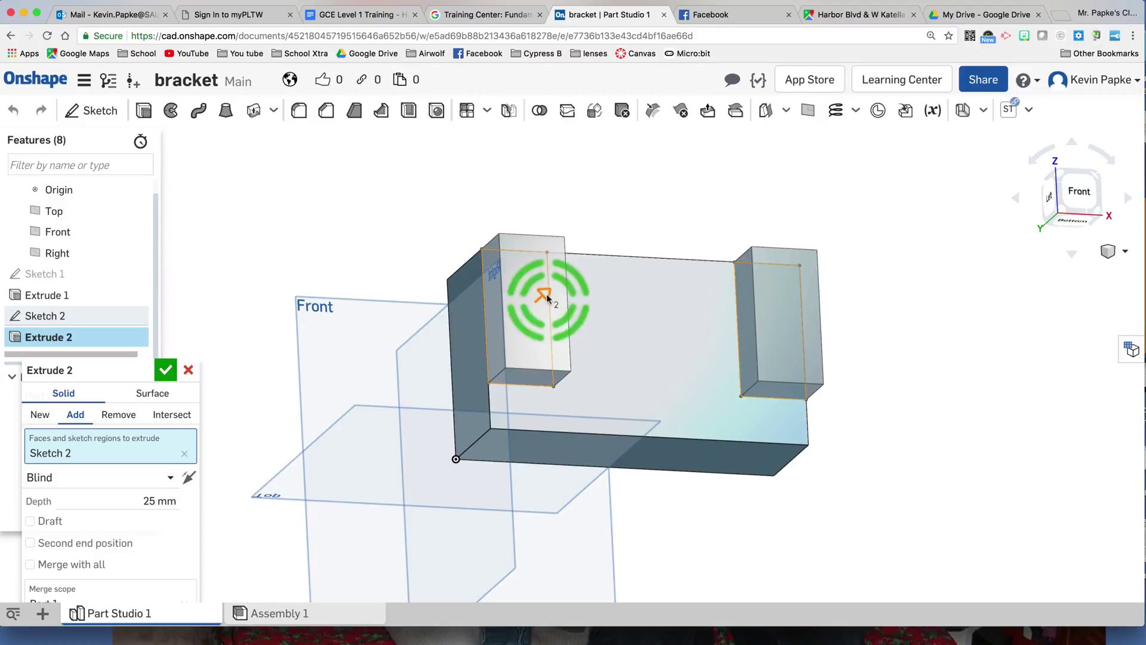
{"action": "left_click_drag", "start_coordinate": [547, 296], "coordinate": [593, 250]}
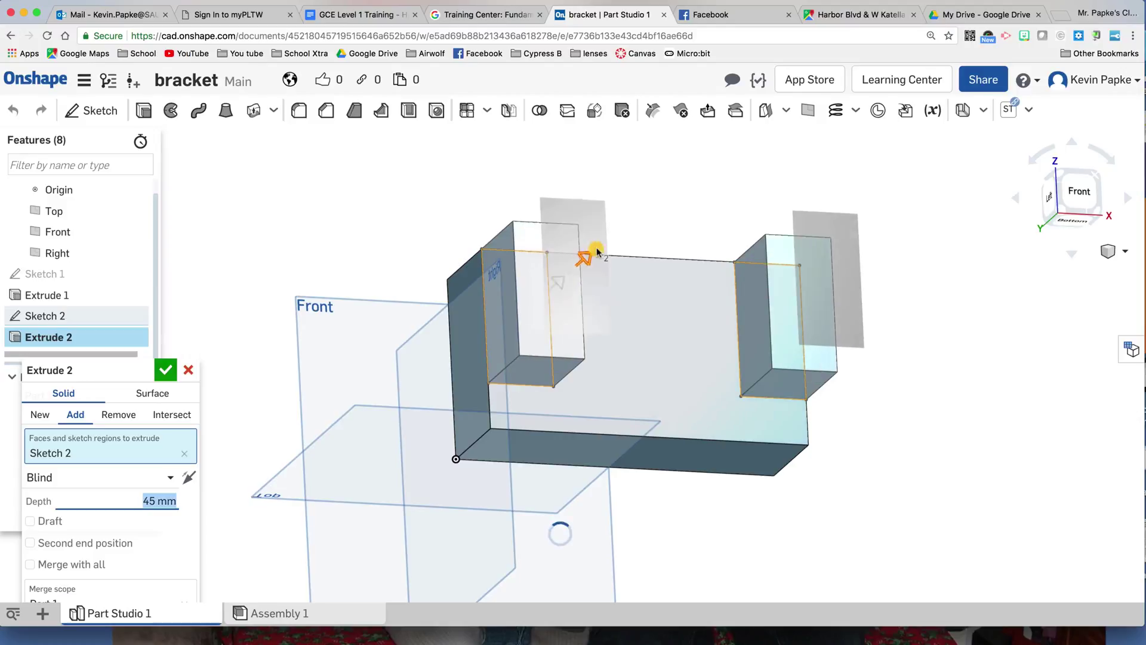
{"action": "left_click", "coordinate": [117, 418]}
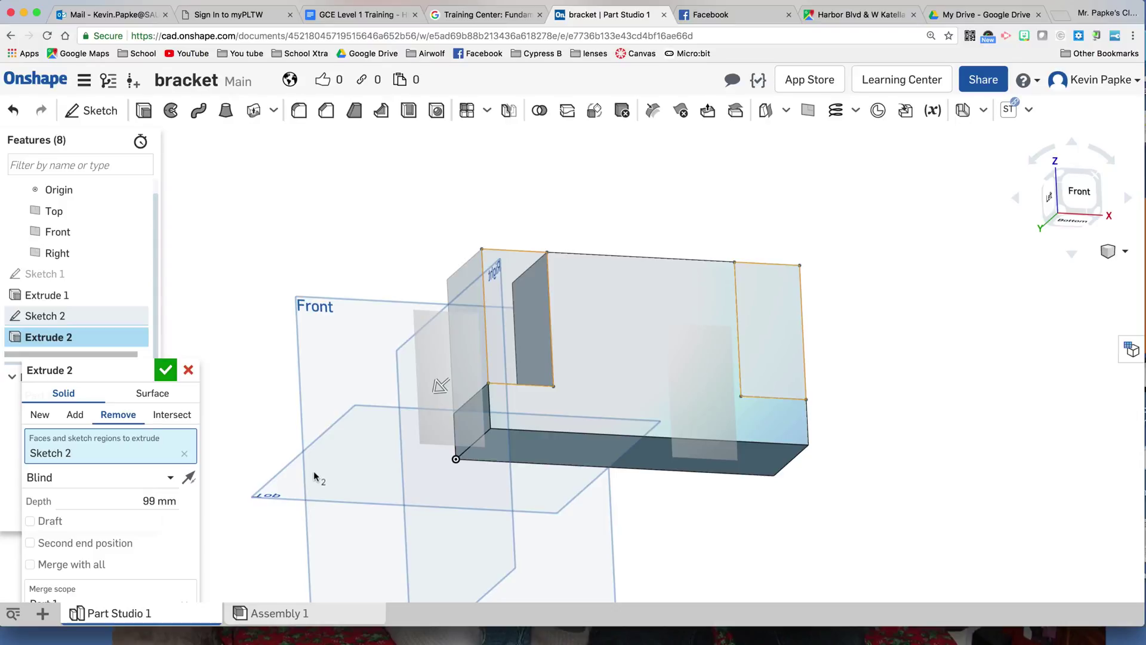
{"action": "left_click", "coordinate": [124, 501]}
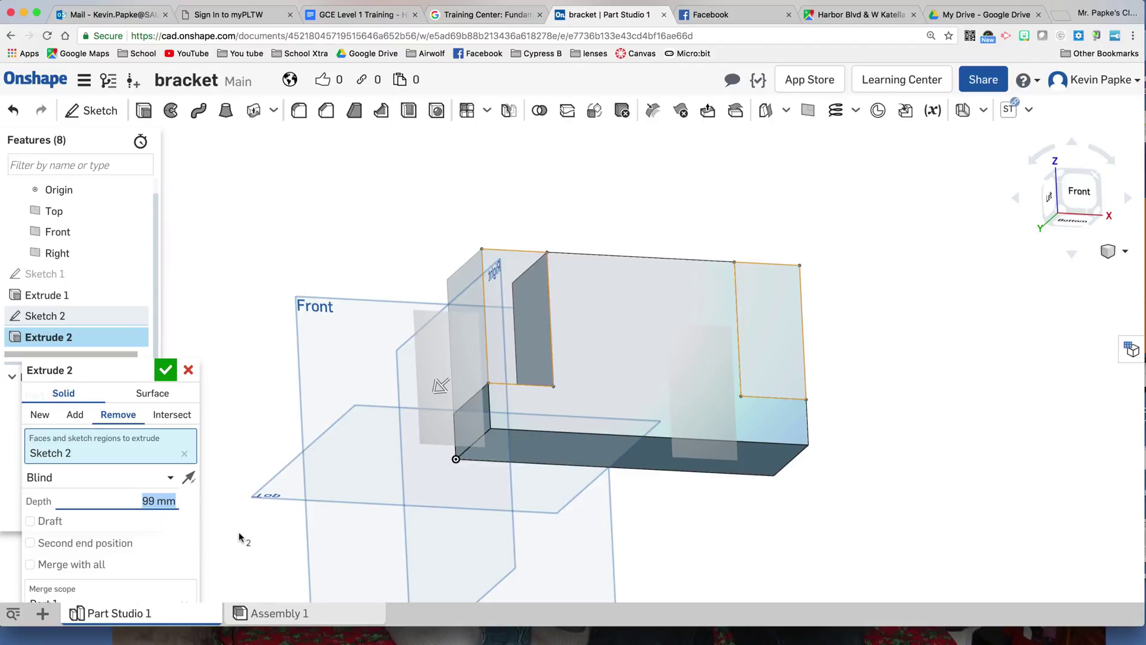
{"action": "type", "text": "50"}
{"action": "key", "text": "Return"}
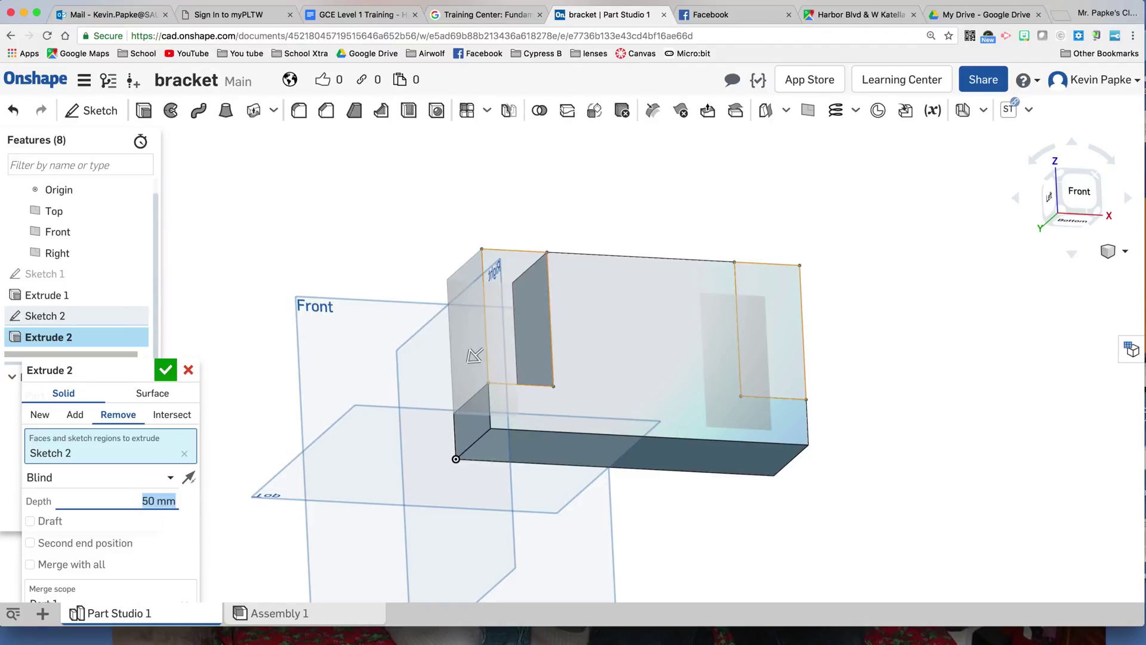
{"action": "left_click", "coordinate": [166, 370]}
{"action": "key", "text": "shift+1"}
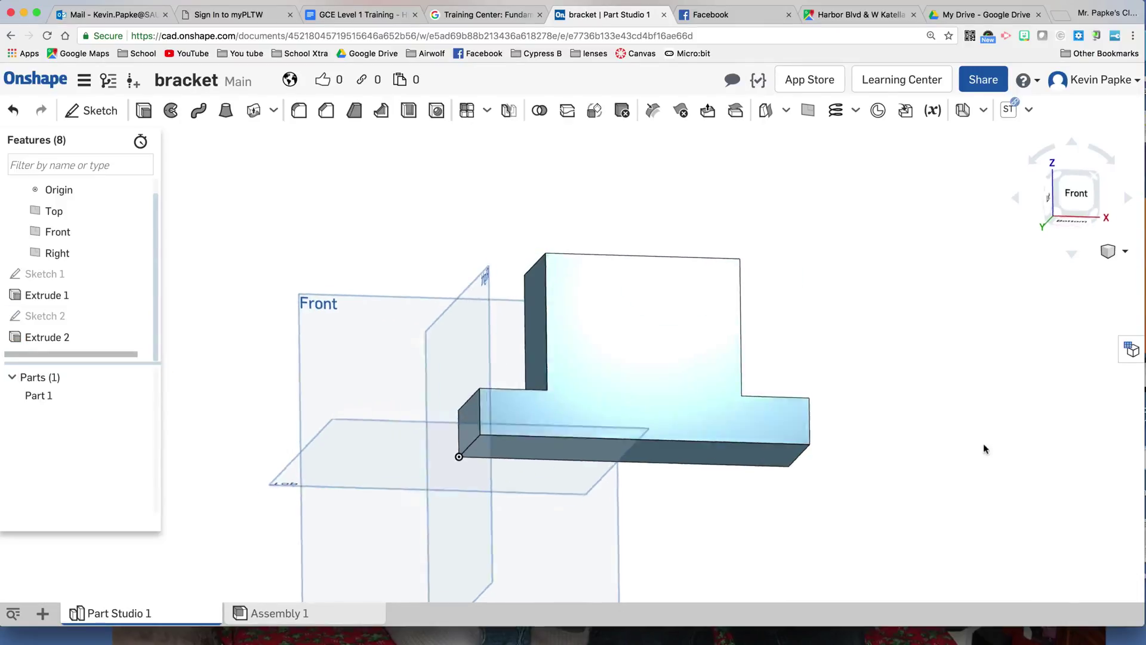
{"action": "key", "text": "Up"}
{"action": "key", "text": "Right"}
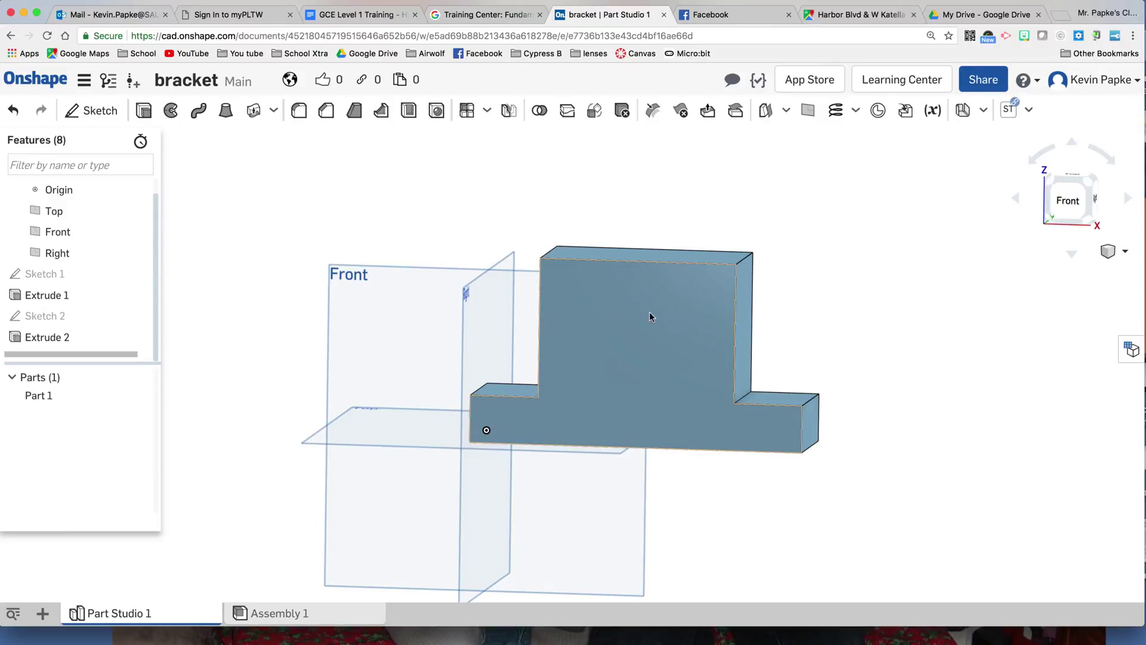
- Sketch a 50 mm-wide rectangle on the front face within the raised section
{"action": "left_click", "coordinate": [97, 111]}
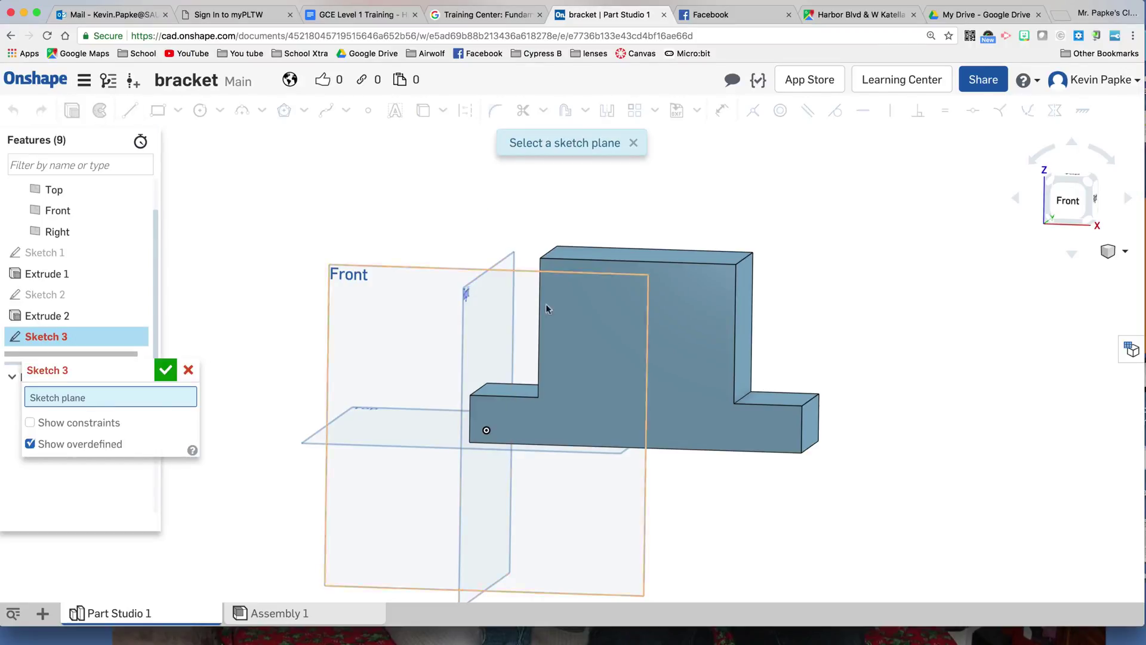
{"action": "left_click", "coordinate": [625, 323]}
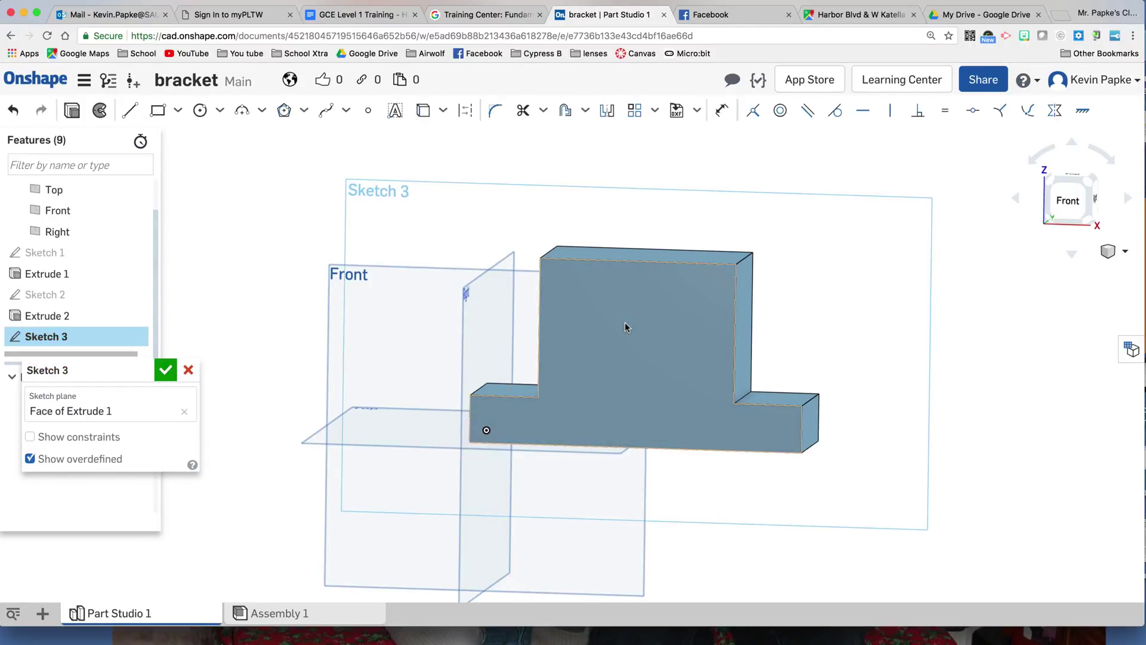
{"action": "key", "text": "n"}
{"action": "scroll", "coordinate": [674, 389], "scroll_direction": "up", "scroll_amount": 3}
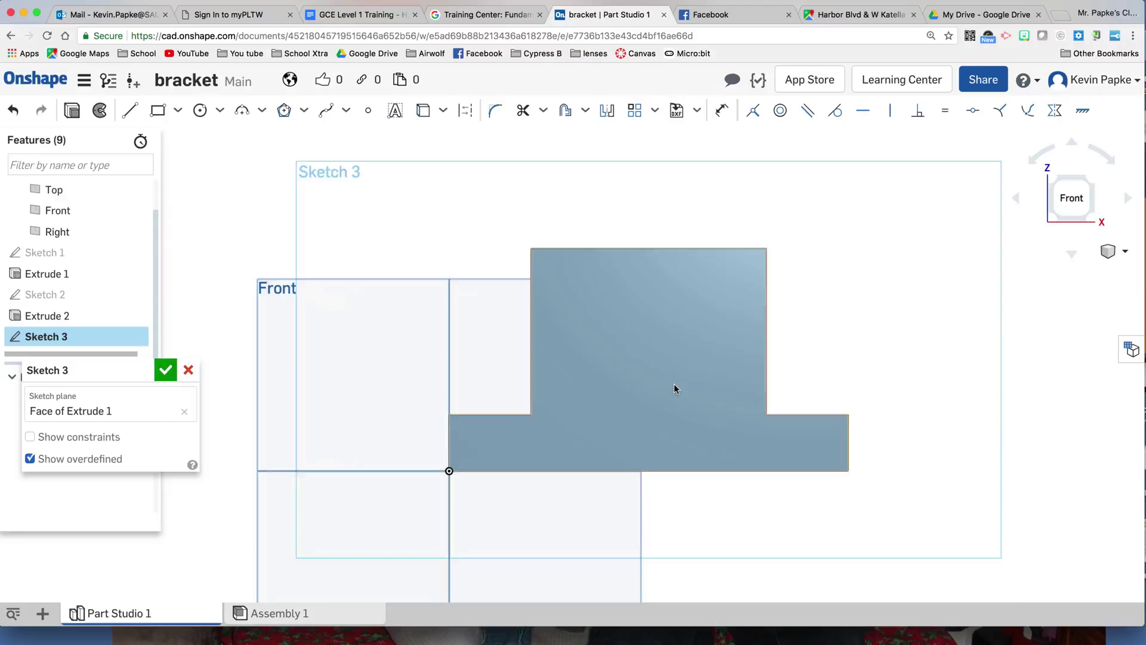
{"action": "left_click", "coordinate": [158, 110]}
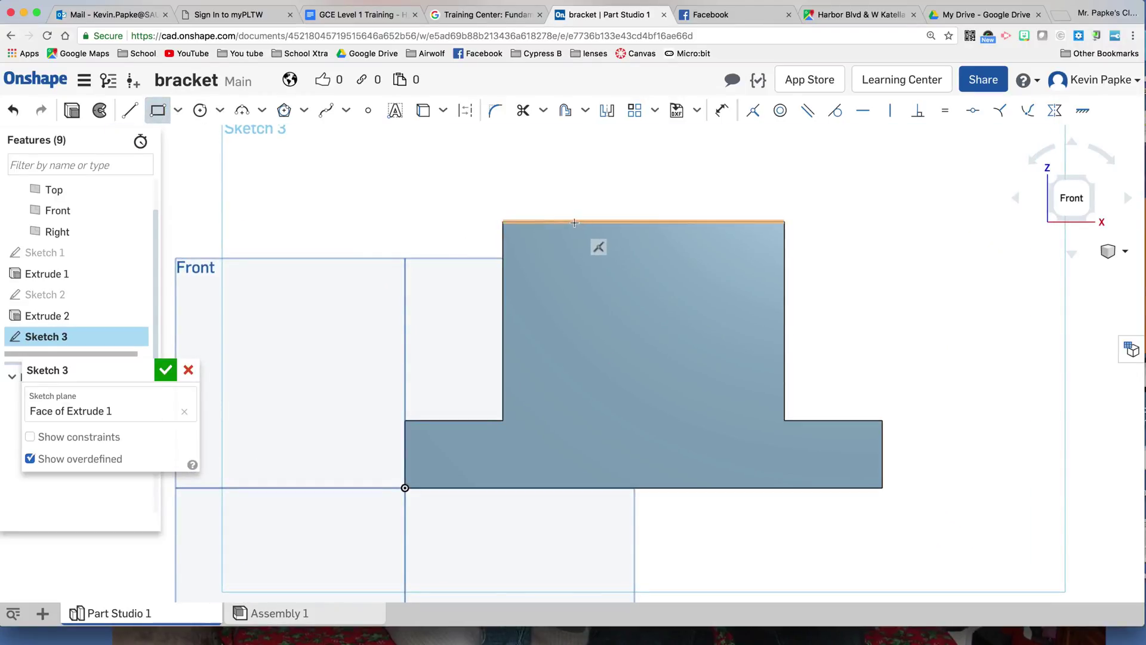
{"action": "left_click_drag", "start_coordinate": [574, 222], "coordinate": [634, 292]}
{"action": "left_click_drag", "start_coordinate": [685, 340], "coordinate": [711, 395]}
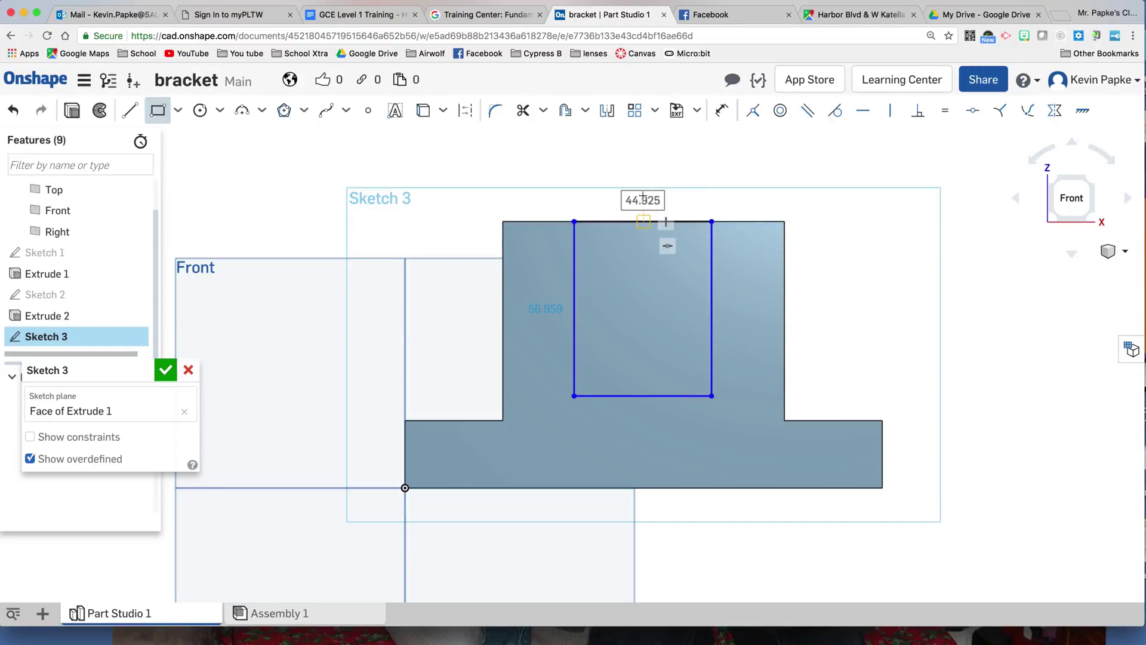
{"action": "type", "text": "50"}
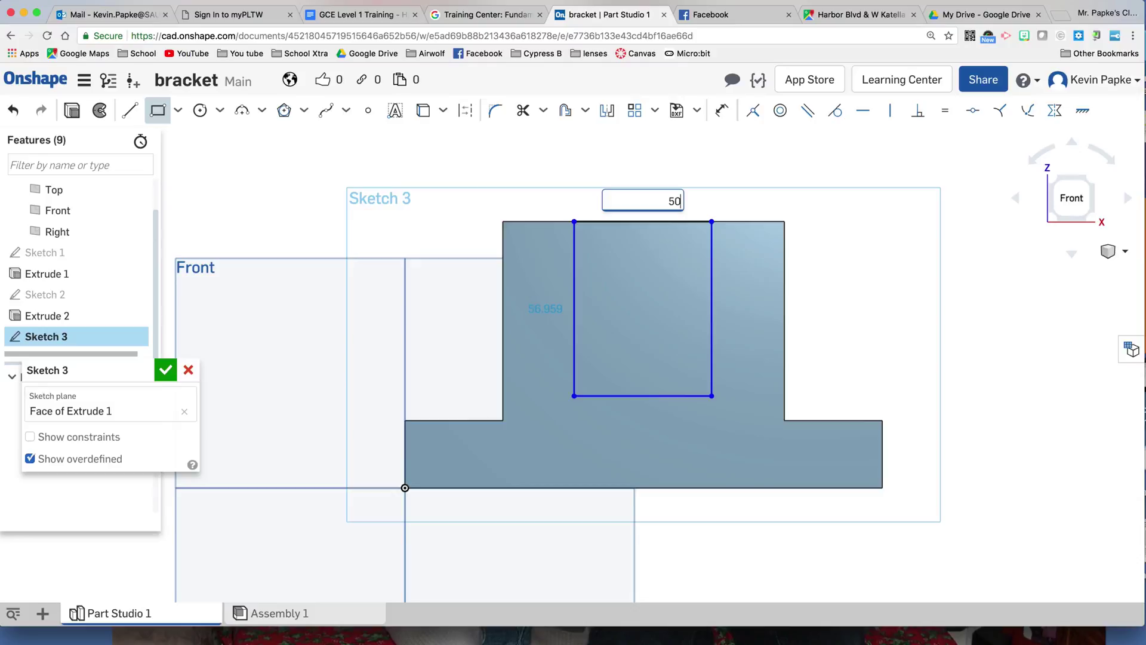
{"action": "key", "text": "Return"}
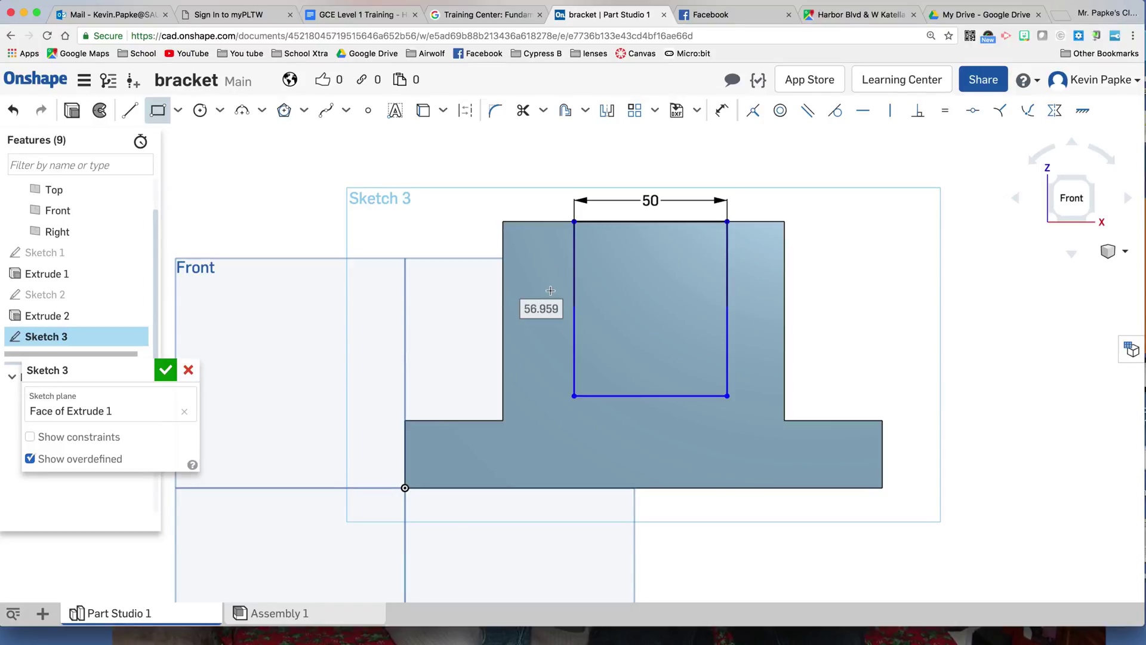
{"action": "key", "text": "Escape"}
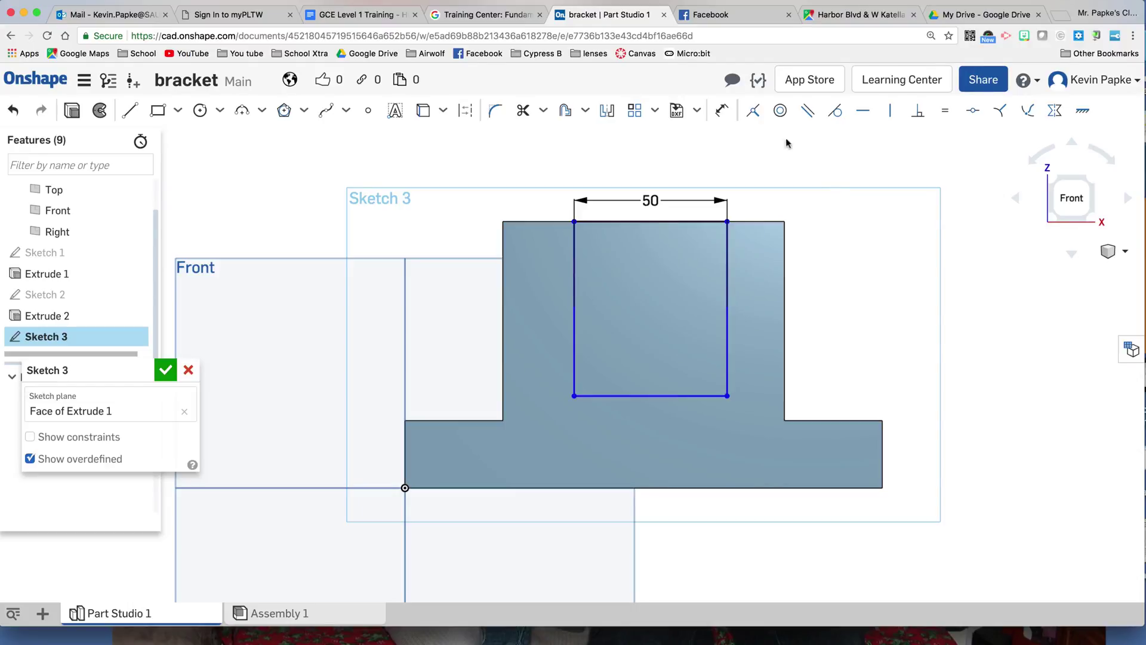
- Dimension the rectangle 29 mm above the part's bottom and 21 mm from the upright's left edge
{"action": "left_click", "coordinate": [723, 113]}
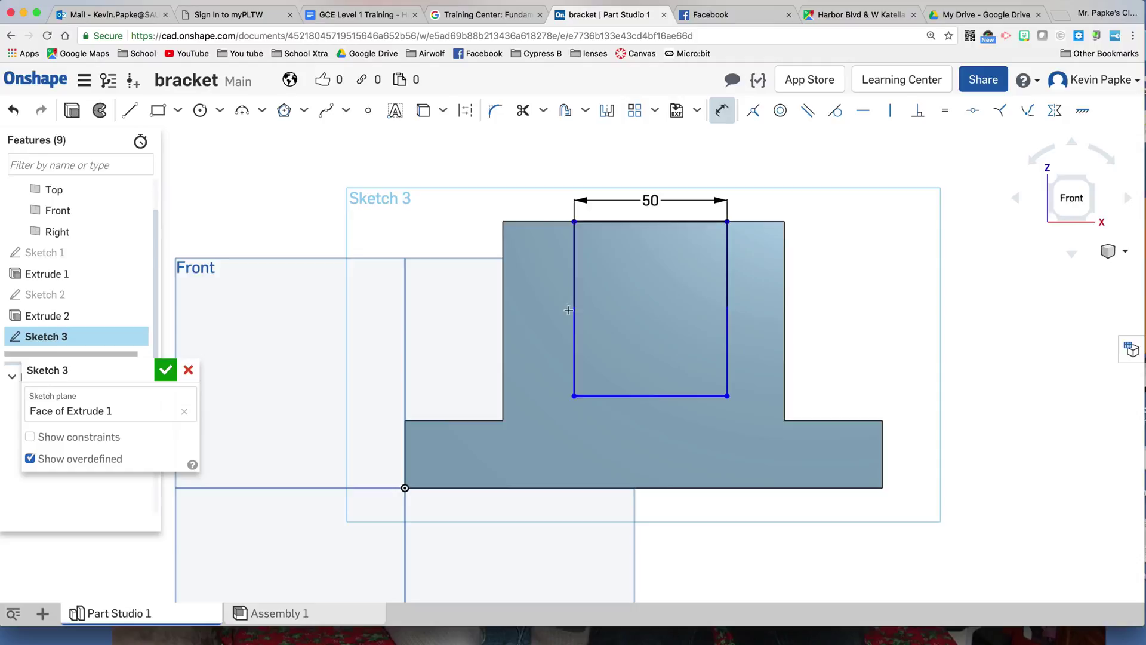
{"action": "left_click", "coordinate": [643, 396]}
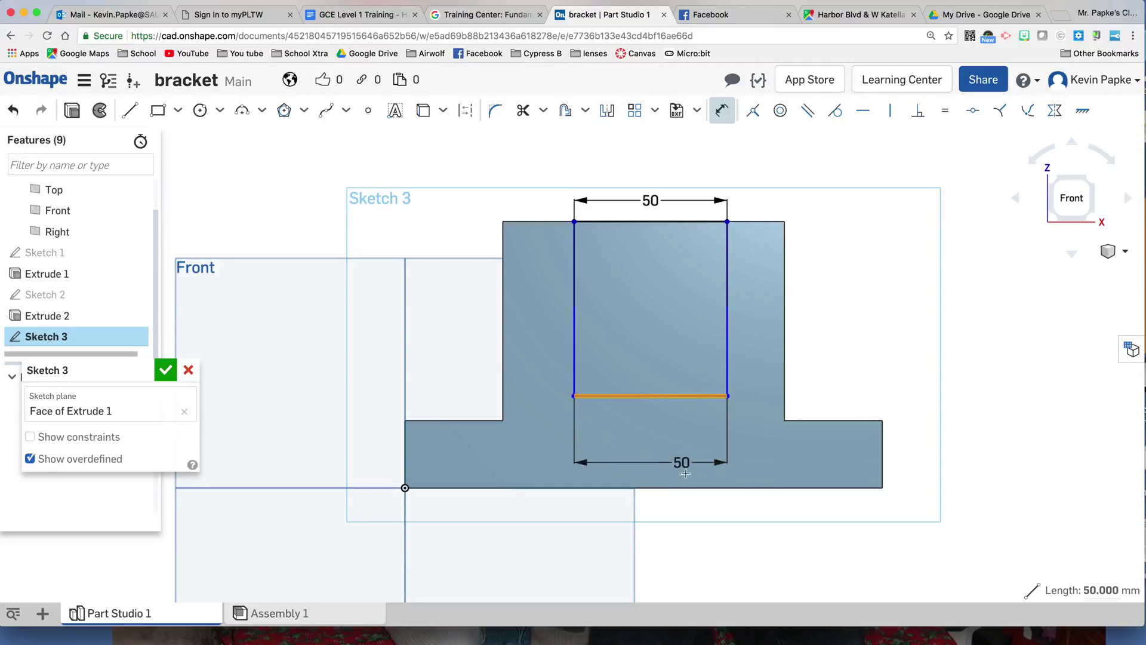
{"action": "left_click", "coordinate": [686, 486]}
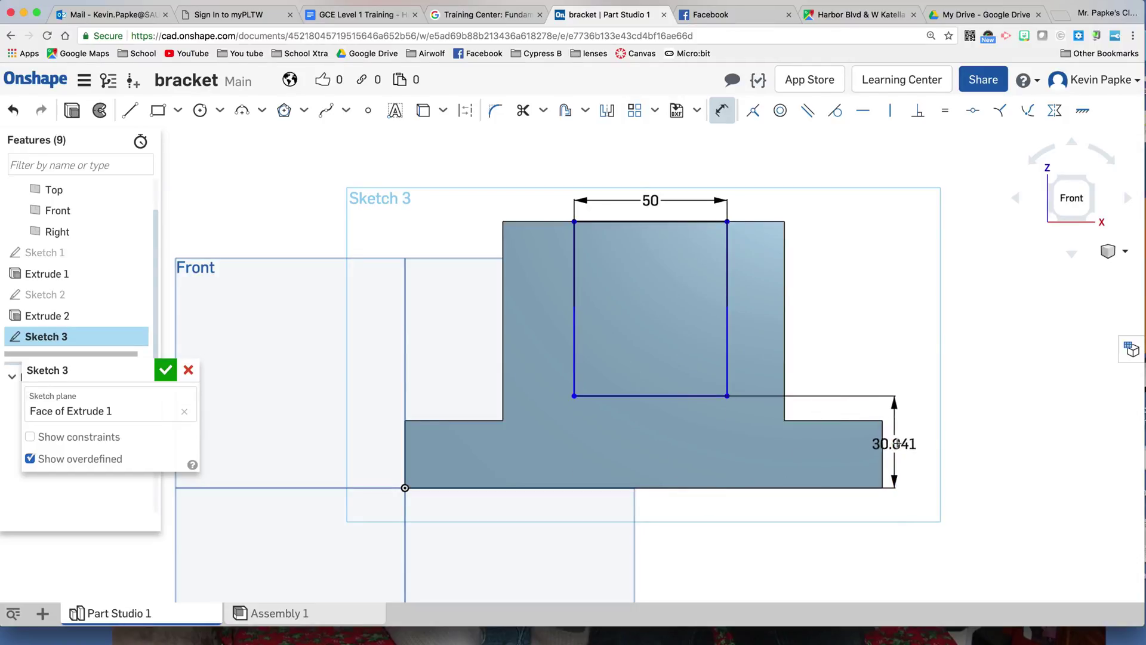
{"action": "left_click", "coordinate": [909, 436]}
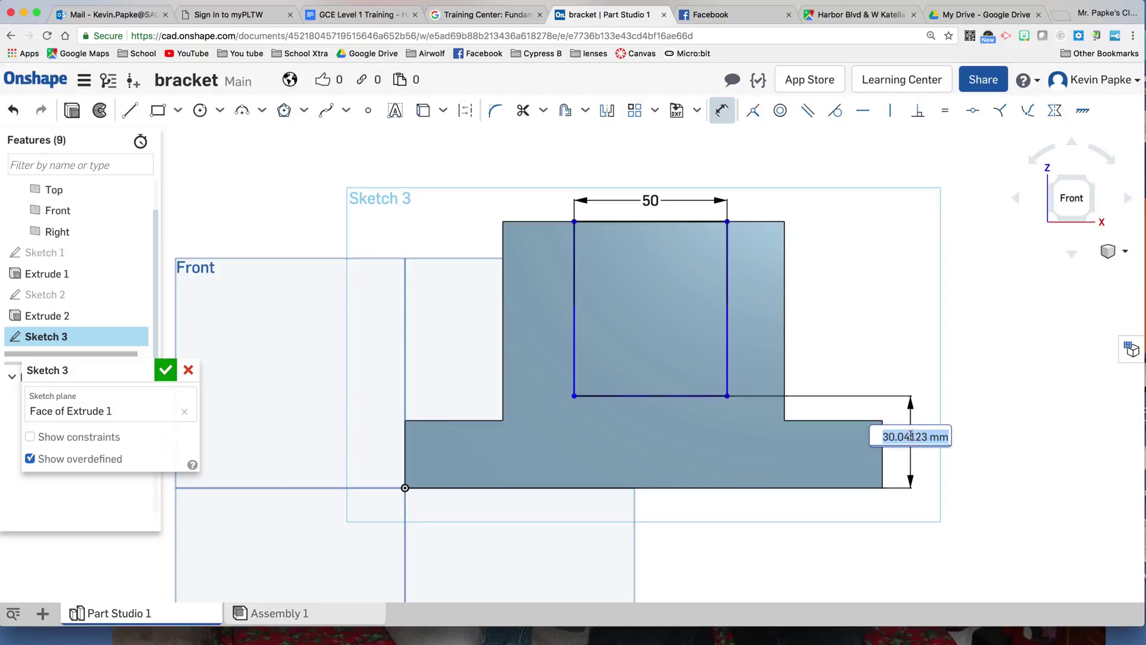
{"action": "type", "text": "29"}
{"action": "key", "text": "Return"}
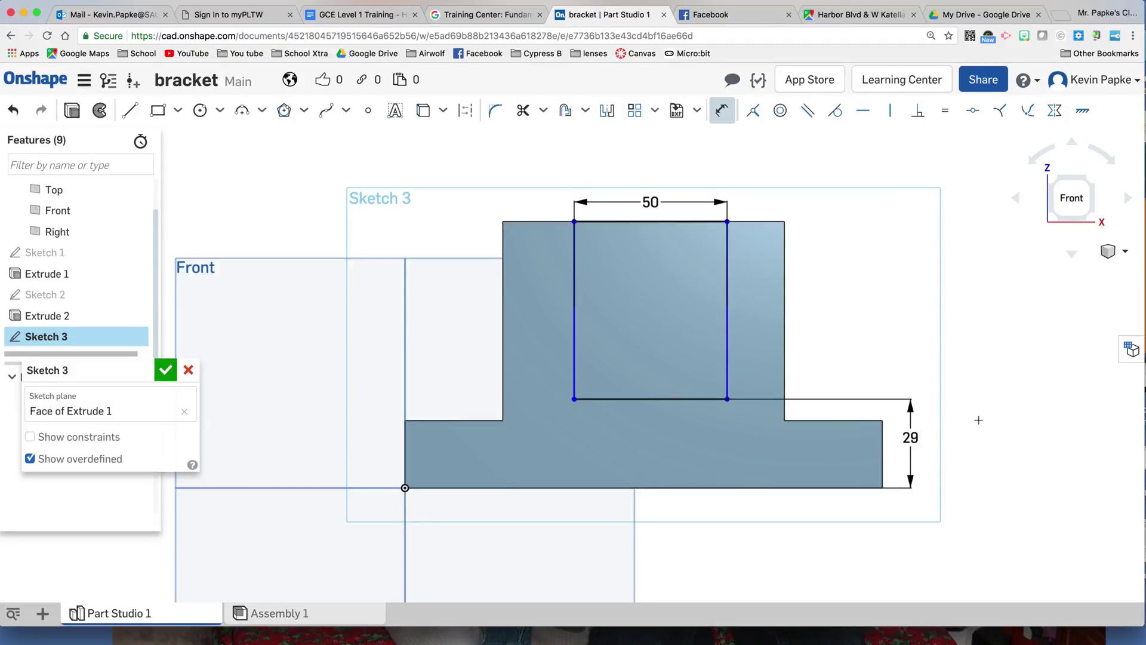
{"action": "left_click", "coordinate": [574, 281]}
{"action": "left_click", "coordinate": [502, 282]}
{"action": "left_click", "coordinate": [529, 199]}
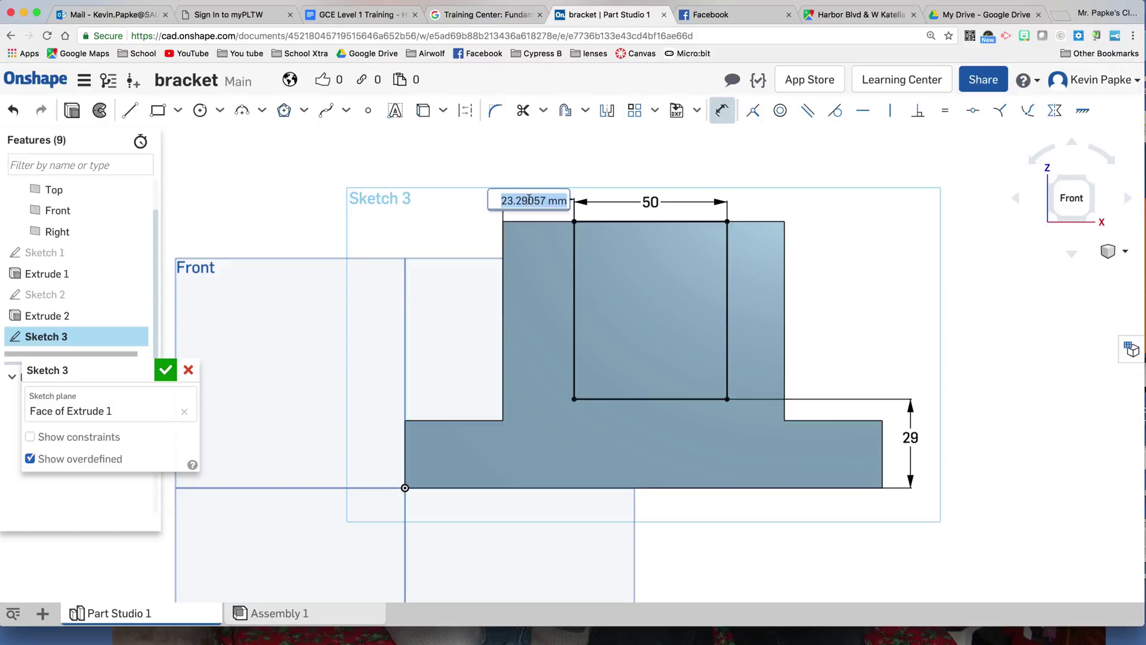
{"action": "type", "text": "21"}
{"action": "key", "text": "Return"}
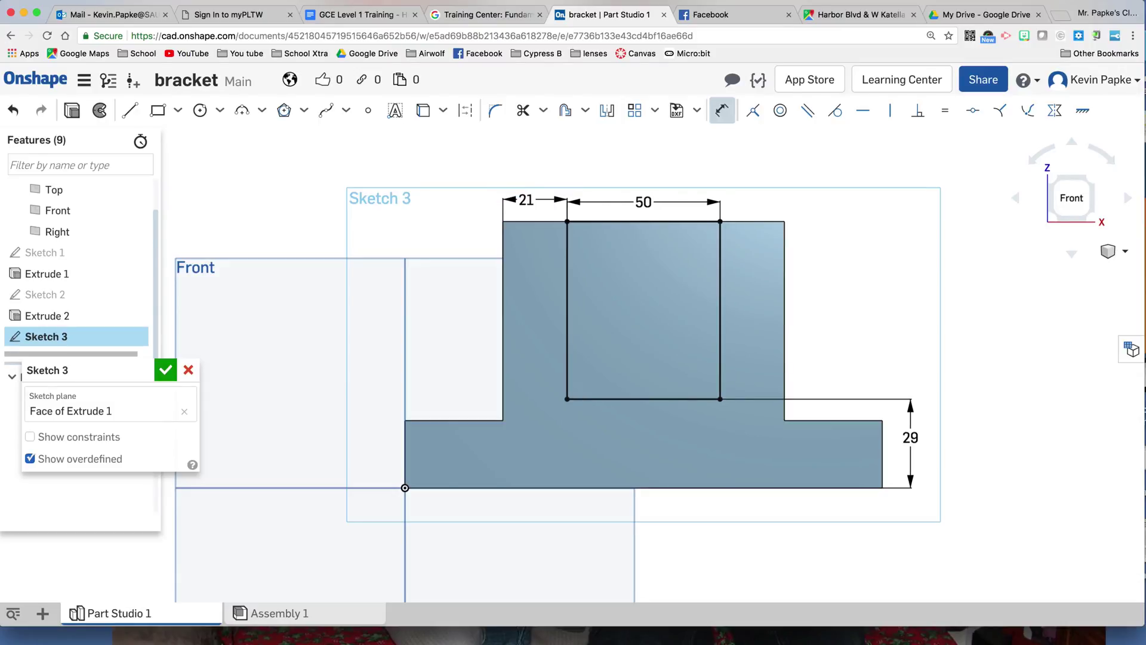
{"action": "left_click_drag", "start_coordinate": [526, 199], "coordinate": [536, 200]}
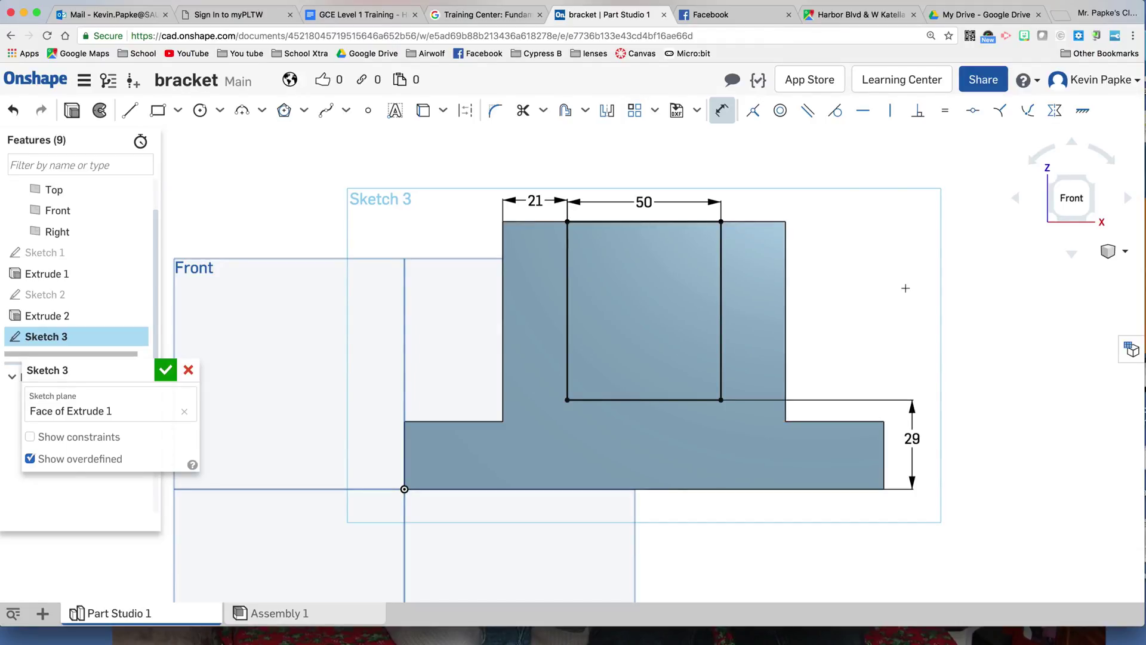
- Remove-extrude the Sketch 3 rectangle 27 mm deep into the upright
{"action": "right_click_drag", "start_coordinate": [905, 288], "coordinate": [783, 311]}
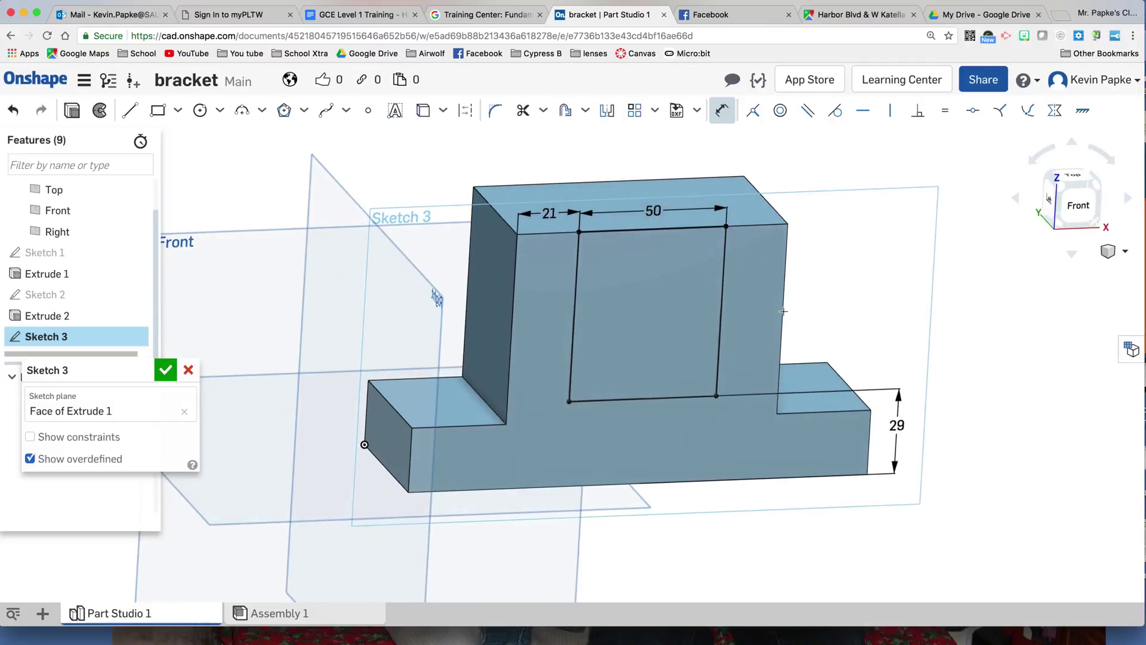
{"action": "left_click", "coordinate": [72, 112]}
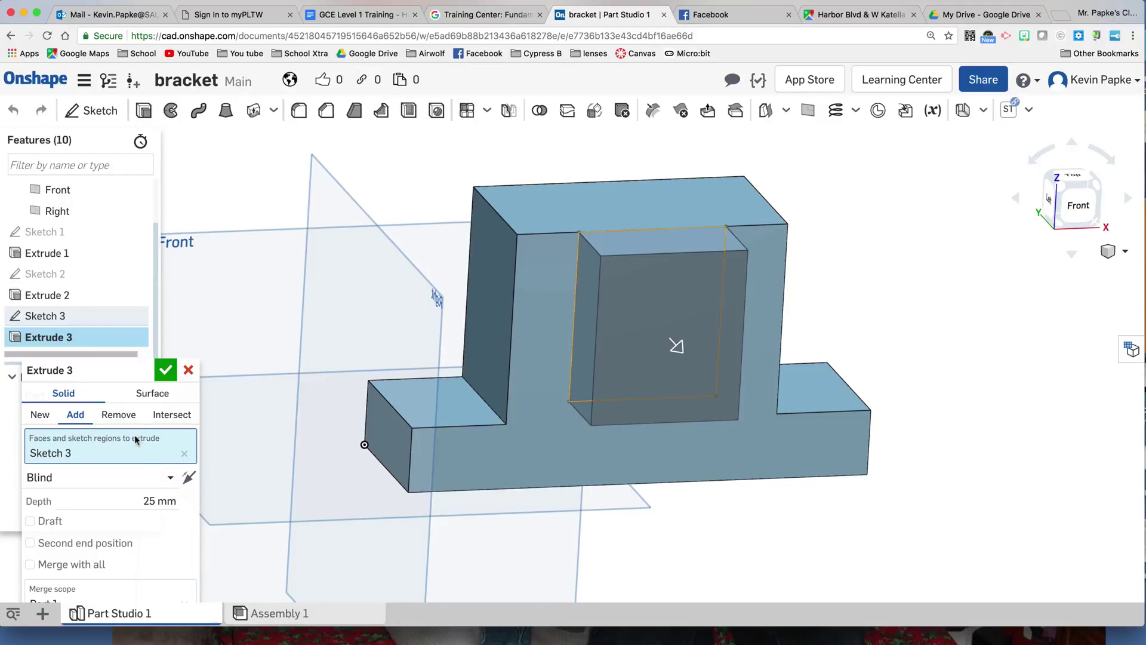
{"action": "left_click", "coordinate": [119, 417]}
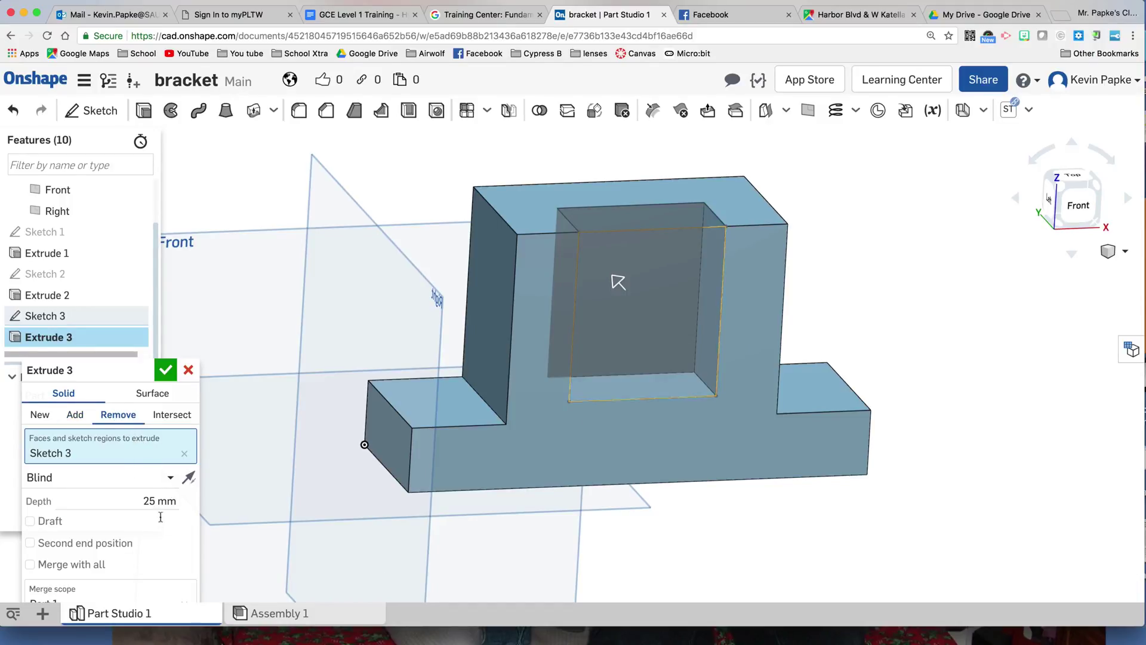
{"action": "left_click", "coordinate": [148, 500]}
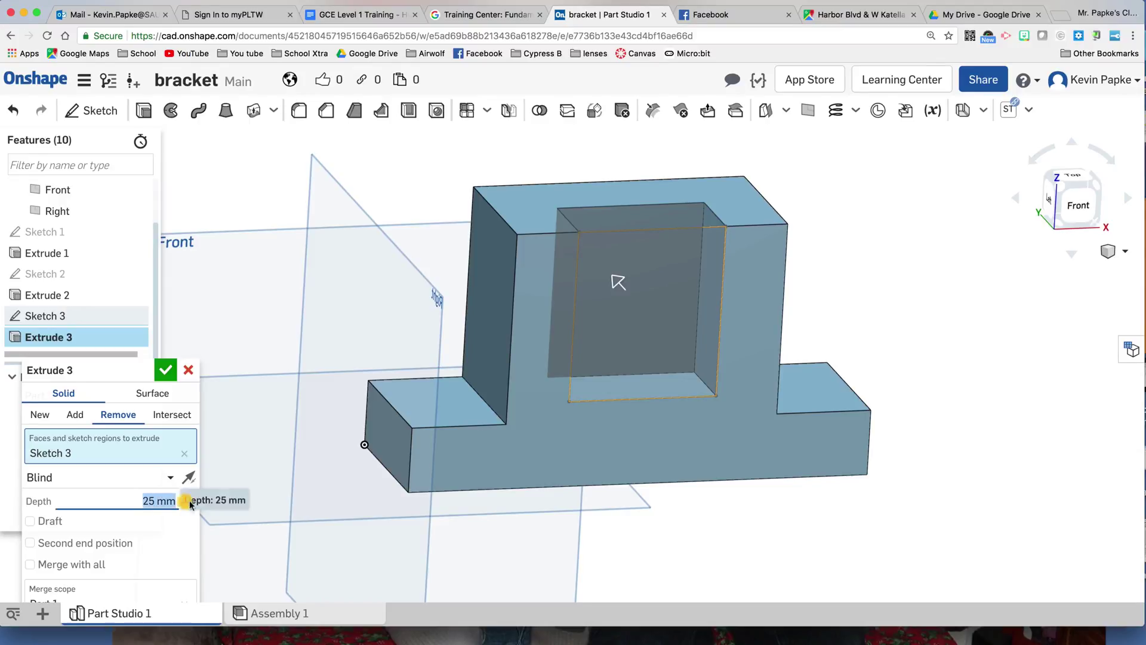
{"action": "type", "text": "27"}
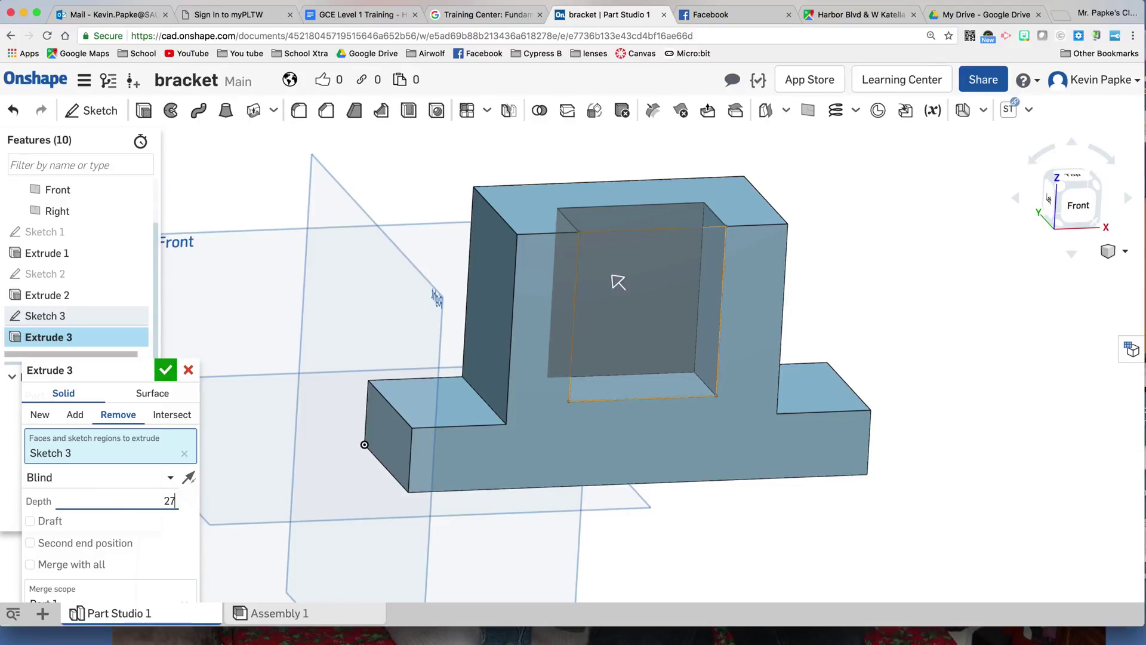
{"action": "key", "text": "Return"}
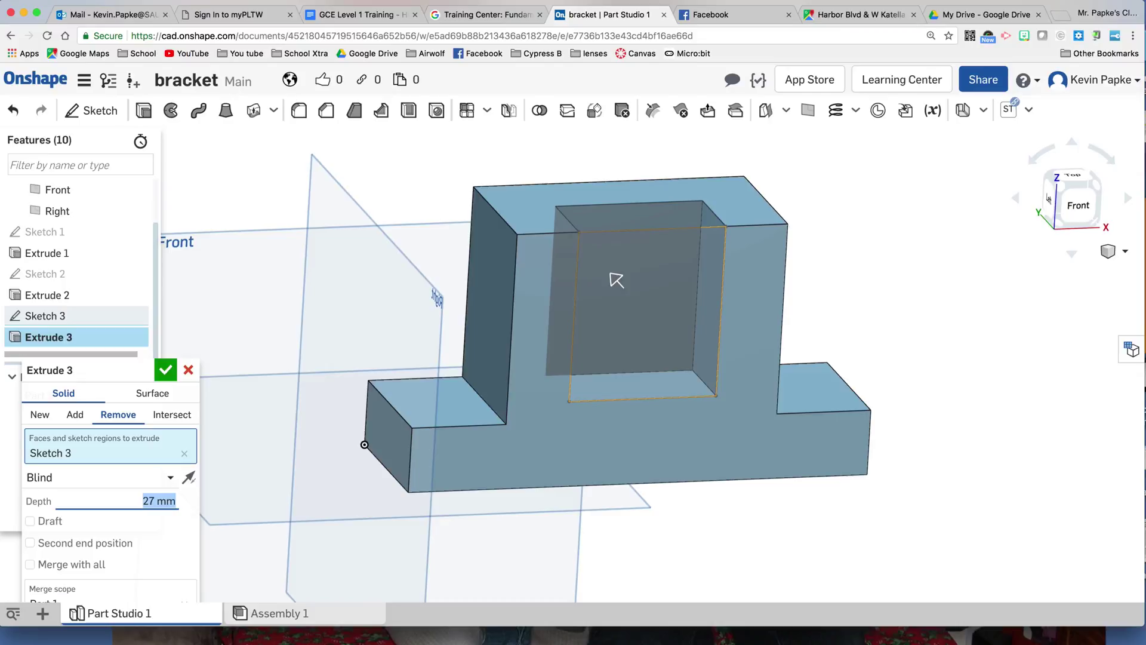
{"action": "left_click", "coordinate": [166, 371]}
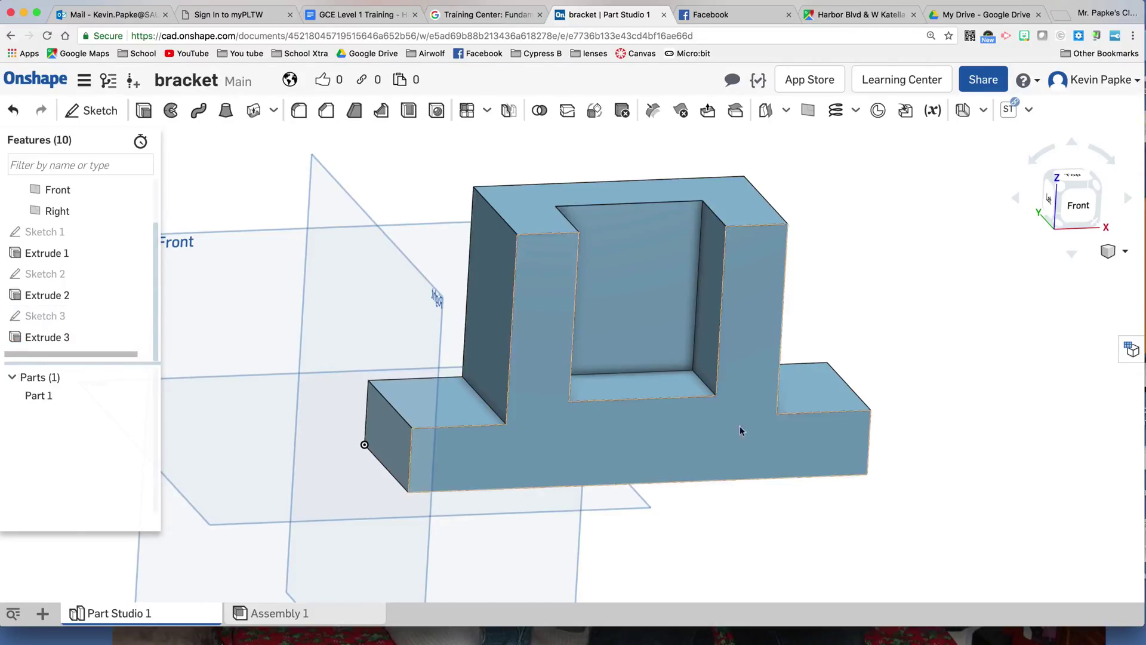
- Orbit the bracket, switch to the Top view, then pan and zoom to centre it
{"action": "right_click_drag", "start_coordinate": [995, 481], "coordinate": [963, 489]}
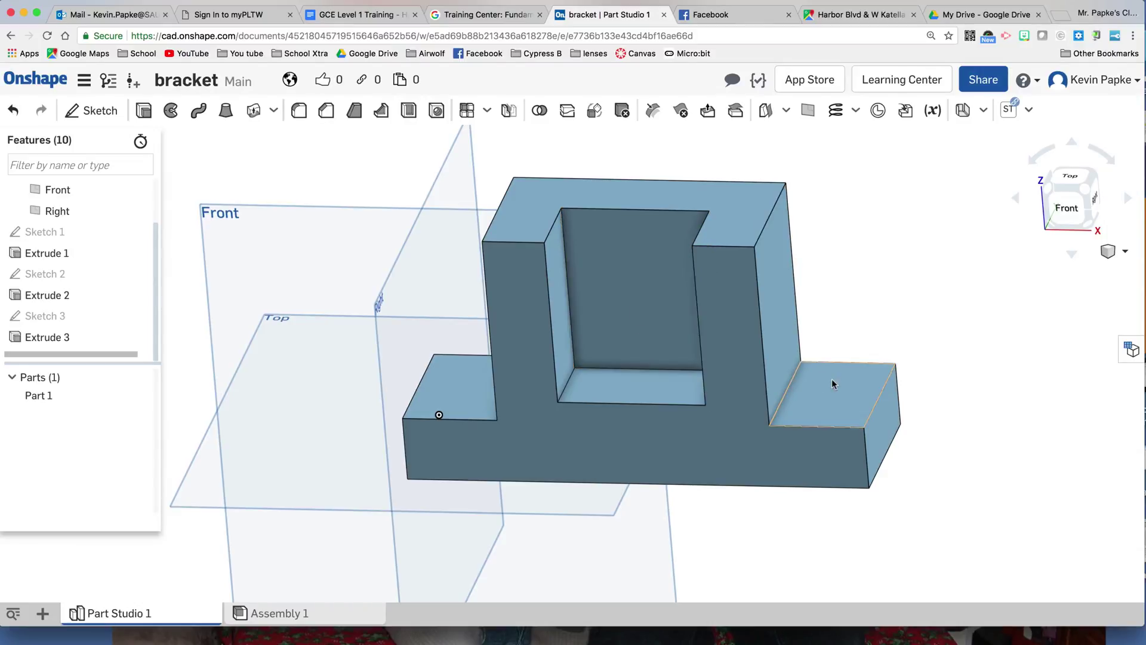
{"action": "mouse_move", "coordinate": [836, 382]}
{"action": "left_mouse_down"}
{"action": "mouse_move", "coordinate": [833, 393]}
{"action": "mouse_move", "coordinate": [674, 403]}
{"action": "mouse_move", "coordinate": [454, 382]}
{"action": "mouse_move", "coordinate": [828, 387]}
{"action": "left_mouse_up"}
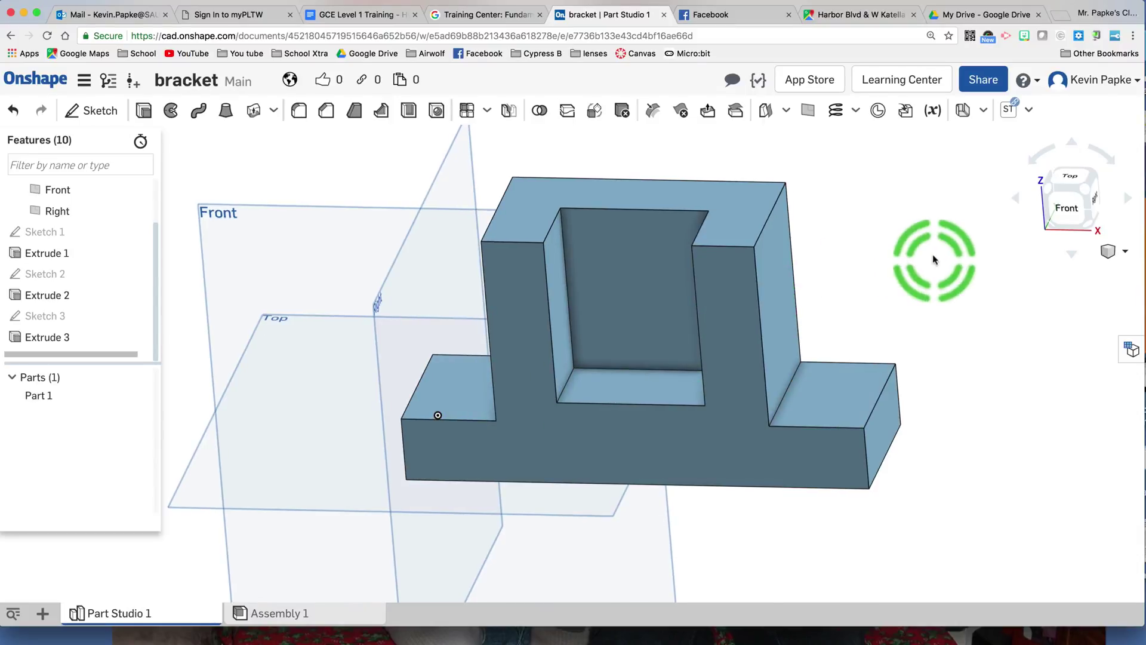
{"action": "mouse_move", "coordinate": [933, 258]}
{"action": "right_mouse_down"}
{"action": "mouse_move", "coordinate": [932, 278]}
{"action": "mouse_move", "coordinate": [954, 262]}
{"action": "right_mouse_up"}
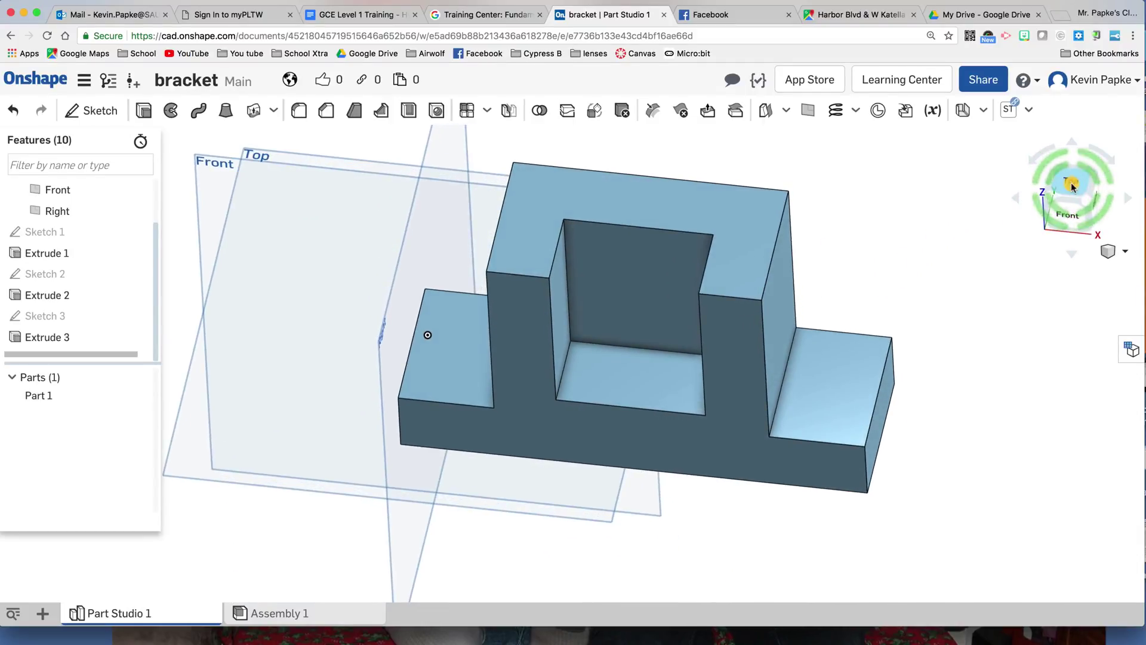
{"action": "left_click", "coordinate": [1072, 185]}
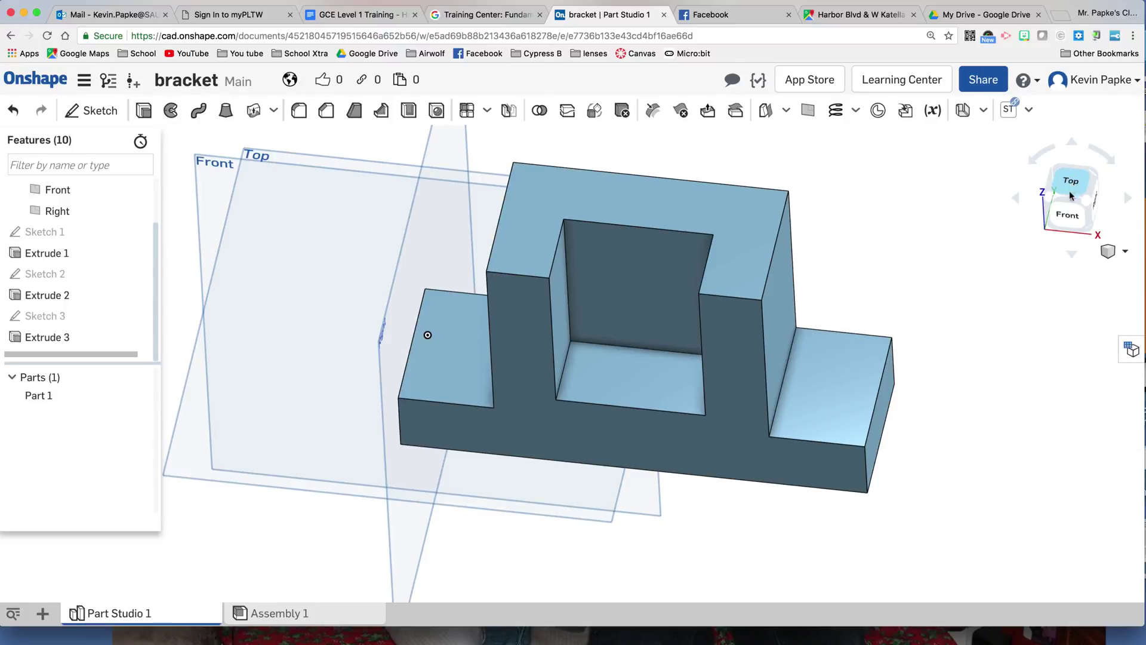
{"action": "left_click", "coordinate": [1064, 178]}
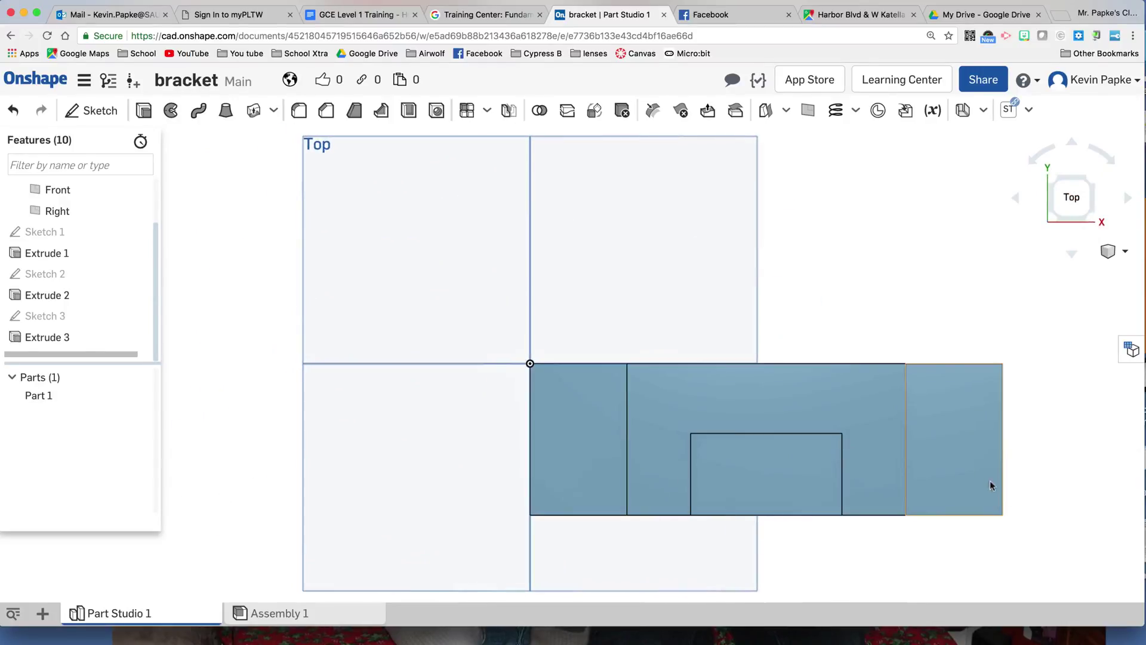
{"action": "middle_click_drag", "start_coordinate": [1054, 514], "coordinate": [916, 464]}
{"action": "scroll", "coordinate": [915, 465], "scroll_direction": "up", "scroll_amount": 2}
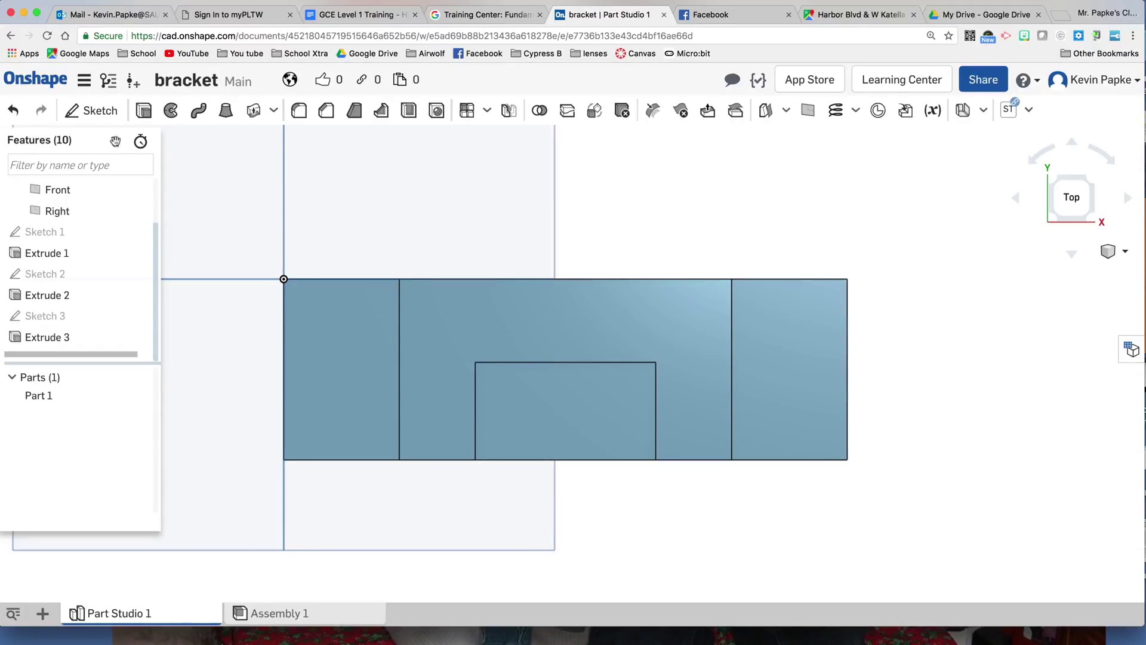
- Start a sketch on the left flange's top face and place a hole centre point
{"action": "left_click", "coordinate": [100, 111]}
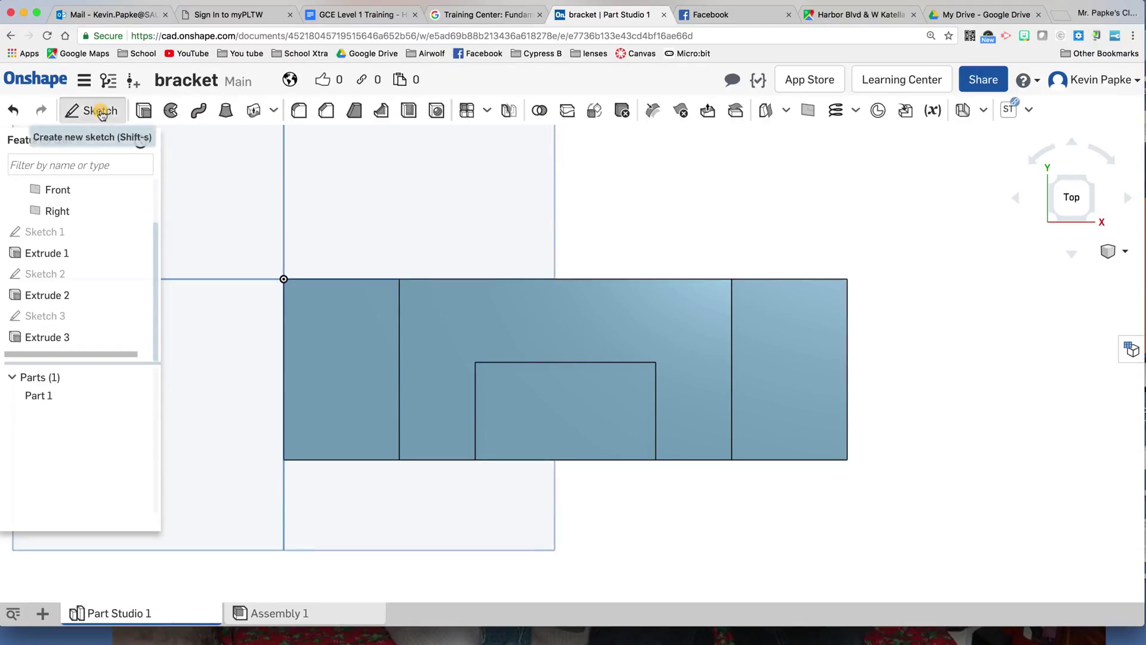
{"action": "left_click", "coordinate": [334, 346]}
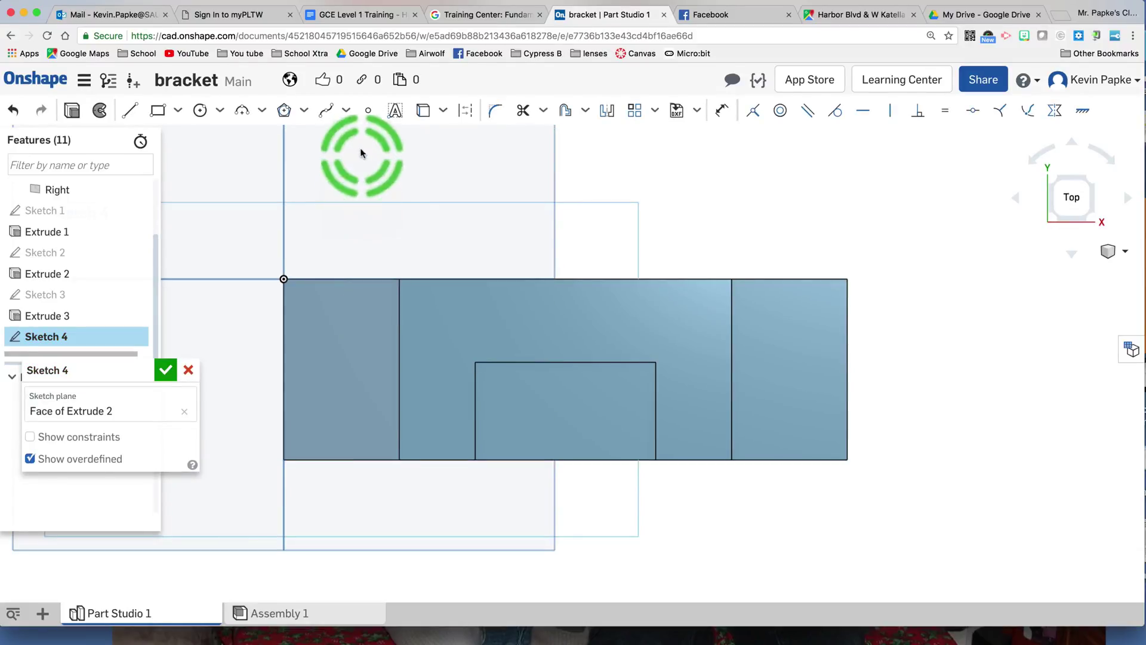
{"action": "left_click", "coordinate": [368, 112]}
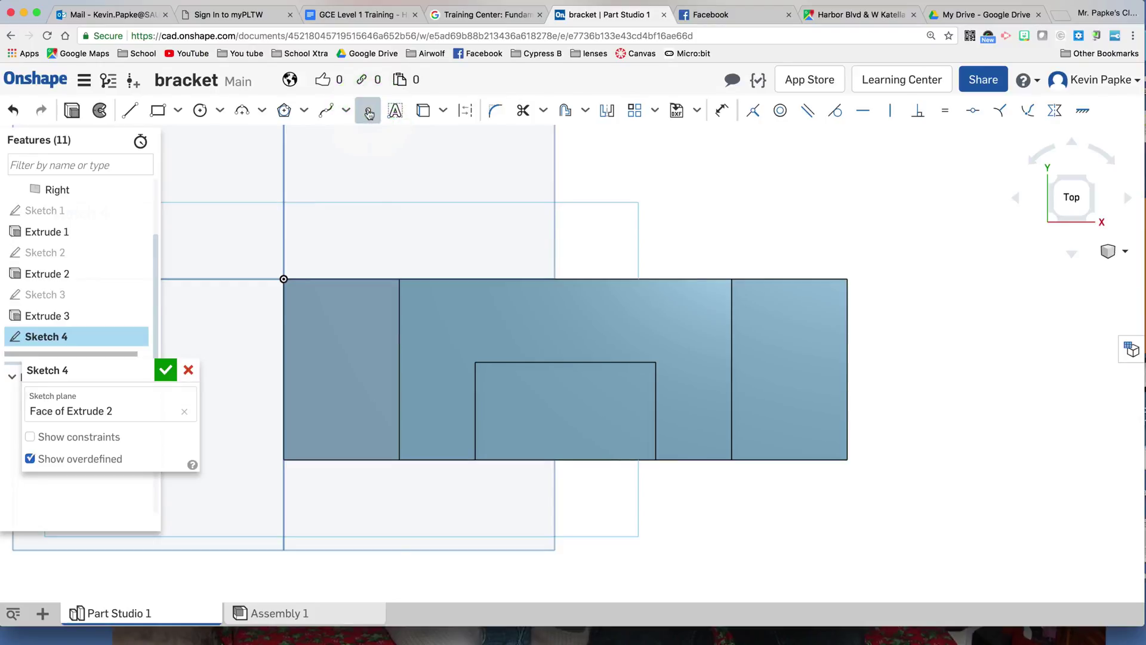
{"action": "left_click", "coordinate": [330, 362]}
- Dimension both hole points 23 mm below the top edge
{"action": "left_click", "coordinate": [721, 110]}
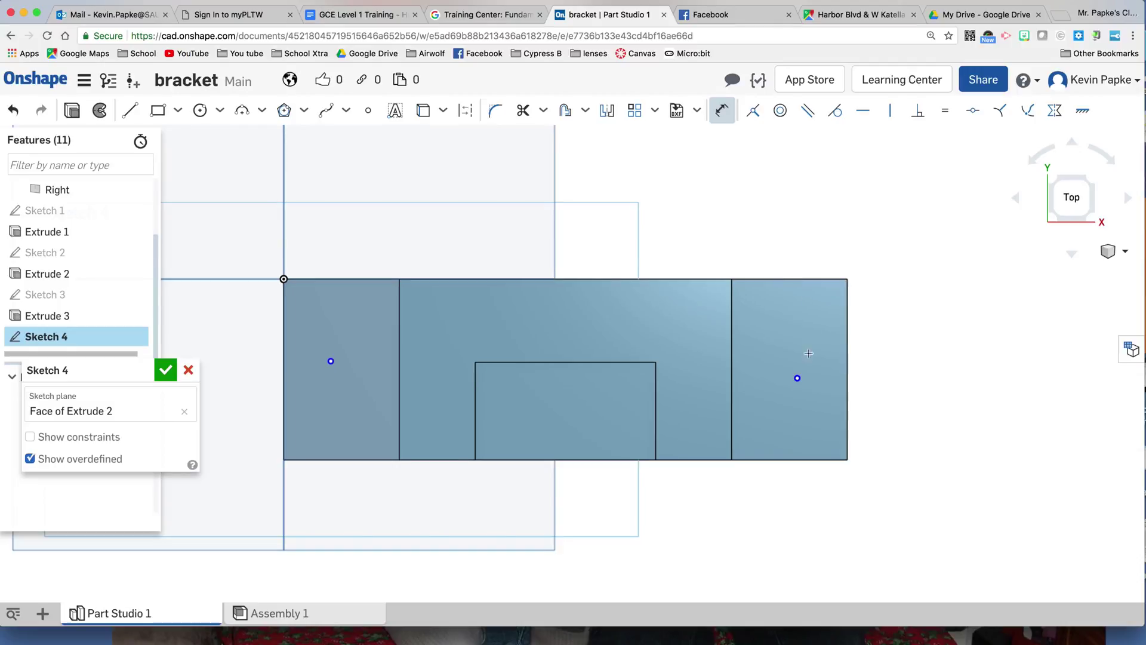
{"action": "left_click", "coordinate": [836, 279]}
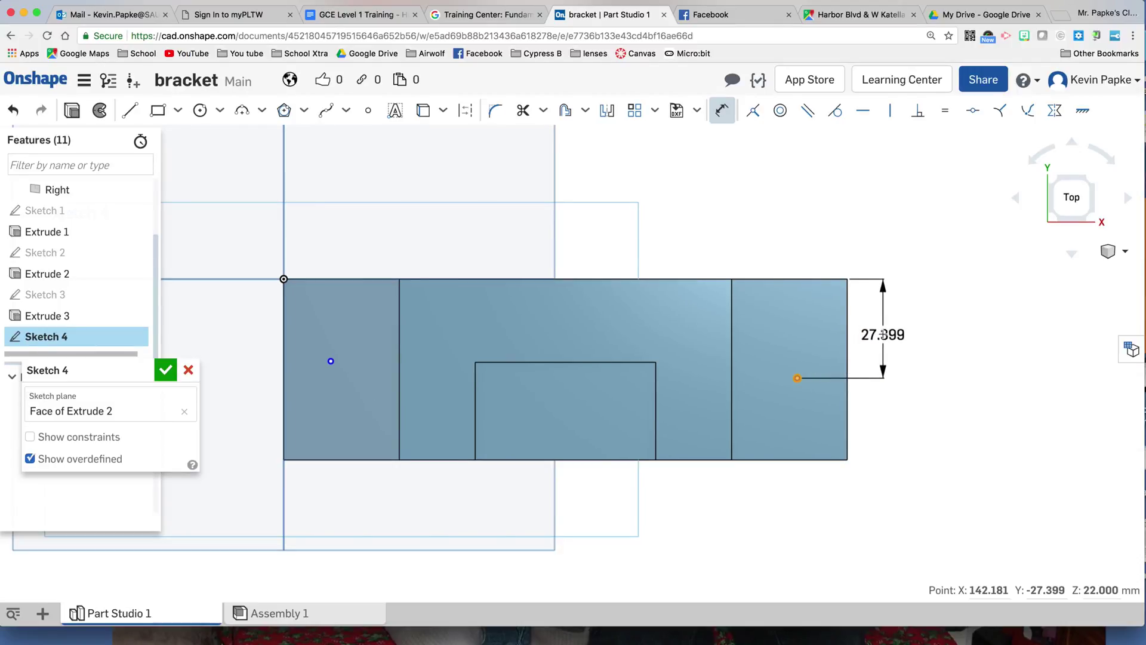
{"action": "left_click", "coordinate": [884, 333]}
{"action": "type", "text": "2"}
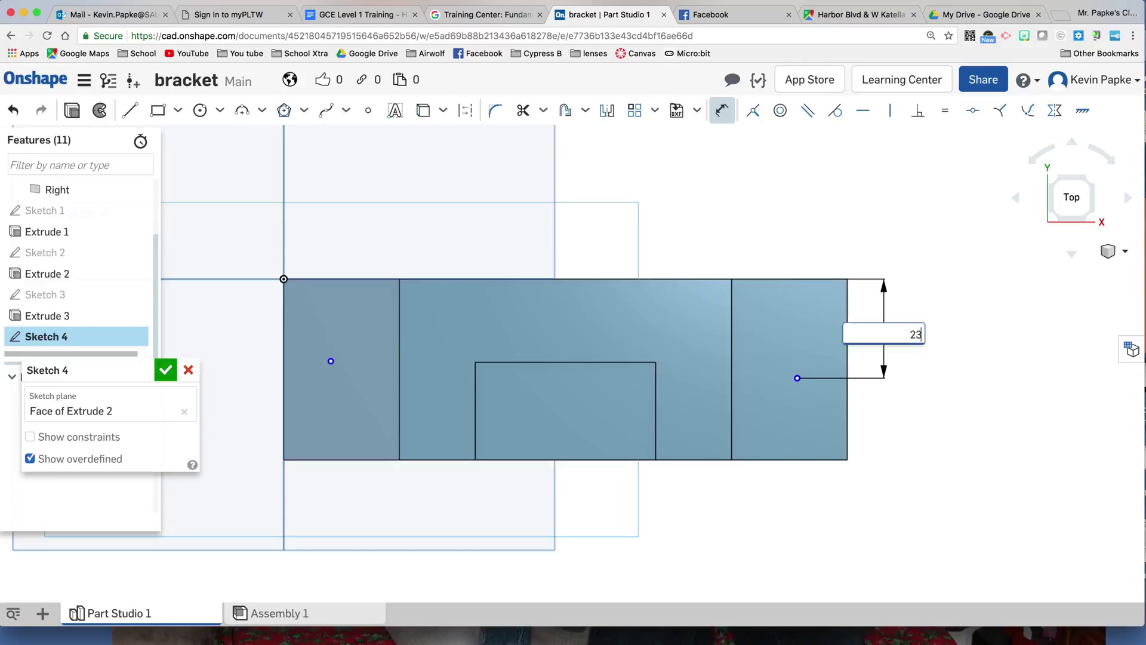
{"action": "type", "text": "3"}
{"action": "key", "text": "Return"}
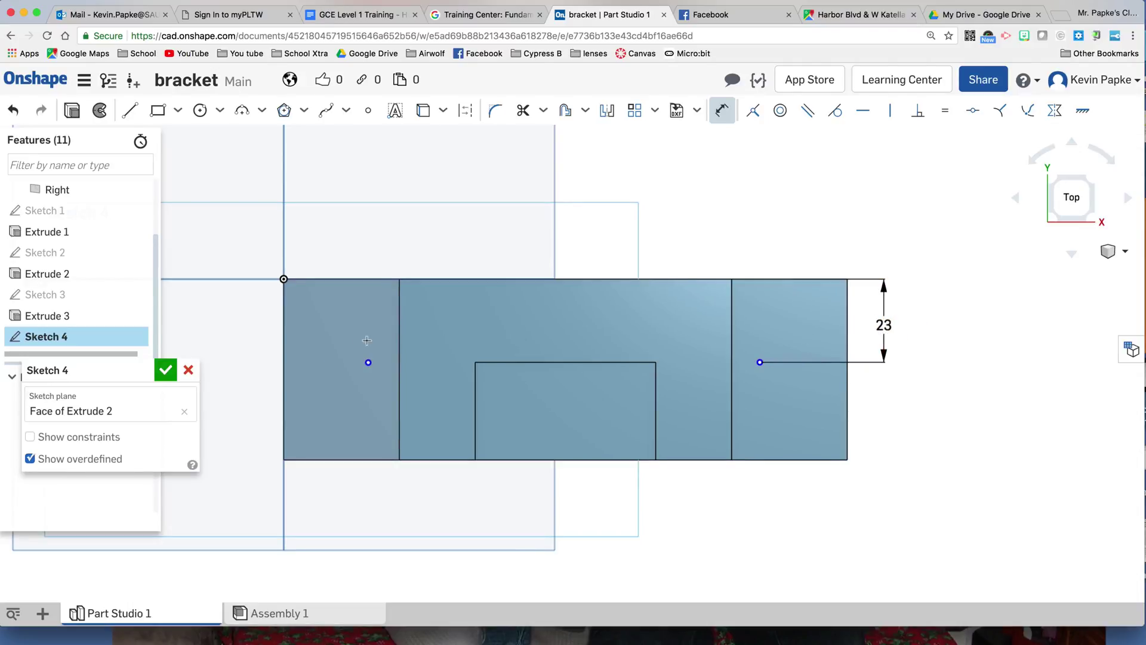
{"action": "left_click", "coordinate": [362, 279]}
{"action": "left_click", "coordinate": [252, 321]}
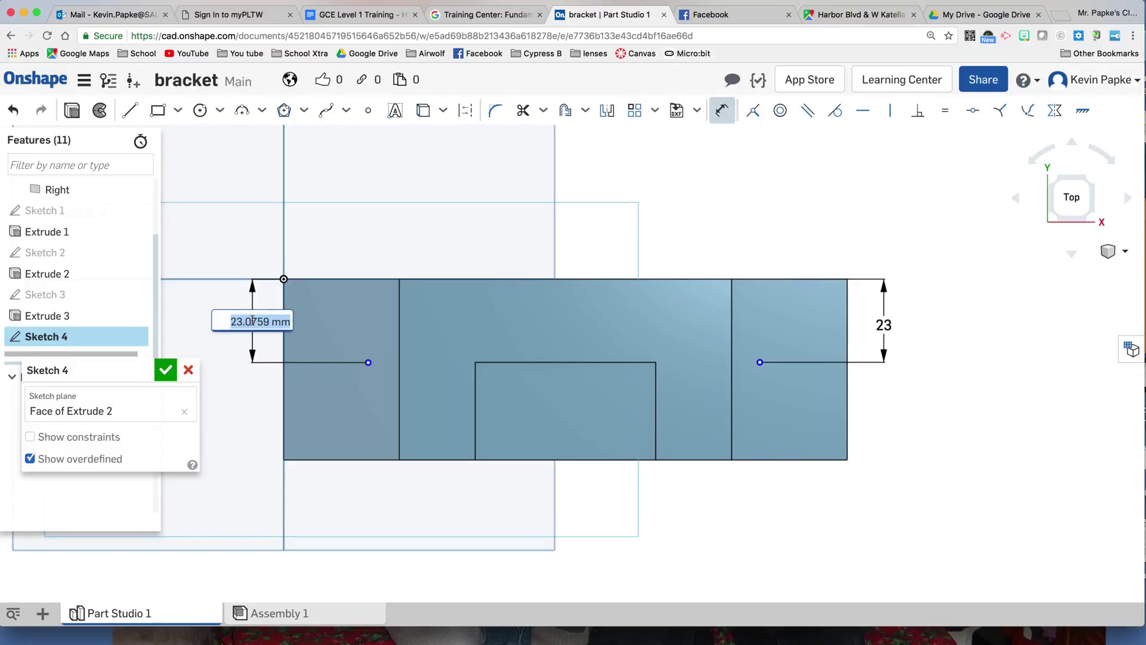
{"action": "type", "text": "23"}
{"action": "key", "text": "Return"}
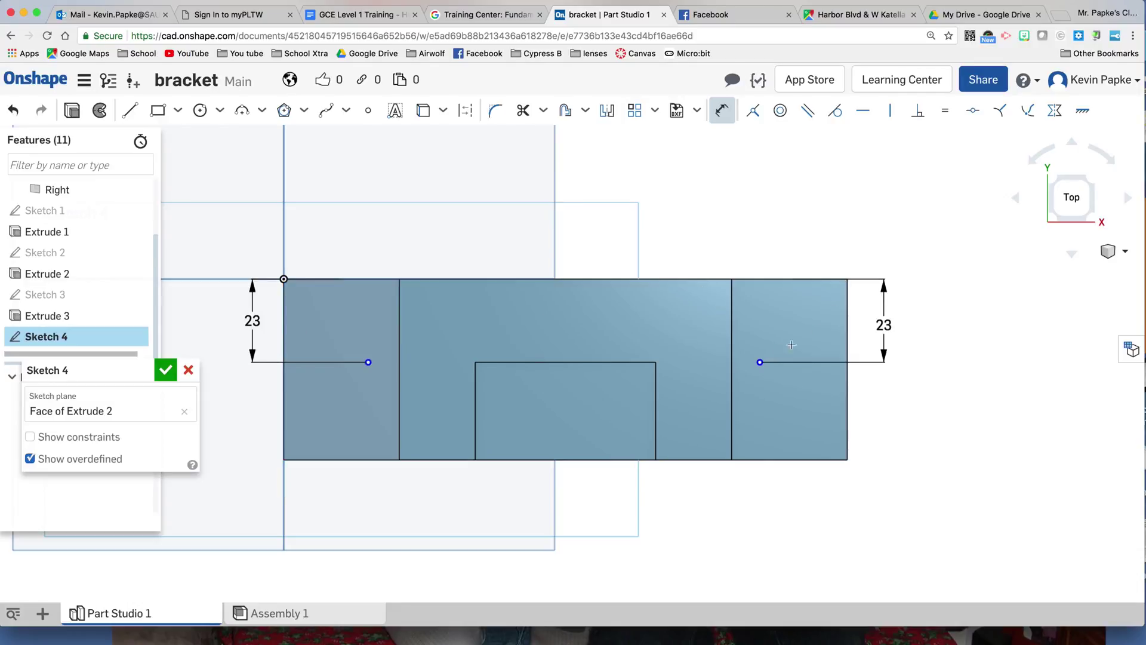
- Dimension each point 16 mm from its end edge and finish Sketch 4
{"action": "left_click", "coordinate": [846, 322]}
{"action": "left_click", "coordinate": [759, 362]}
{"action": "left_click", "coordinate": [821, 251]}
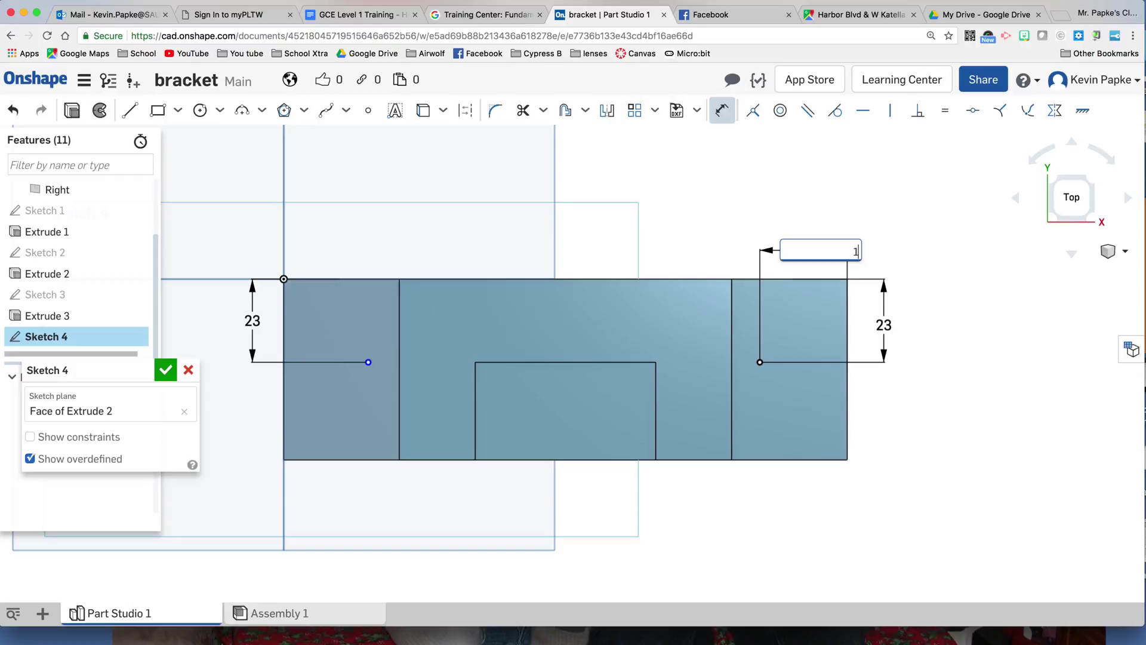
{"action": "key", "text": "Return"}
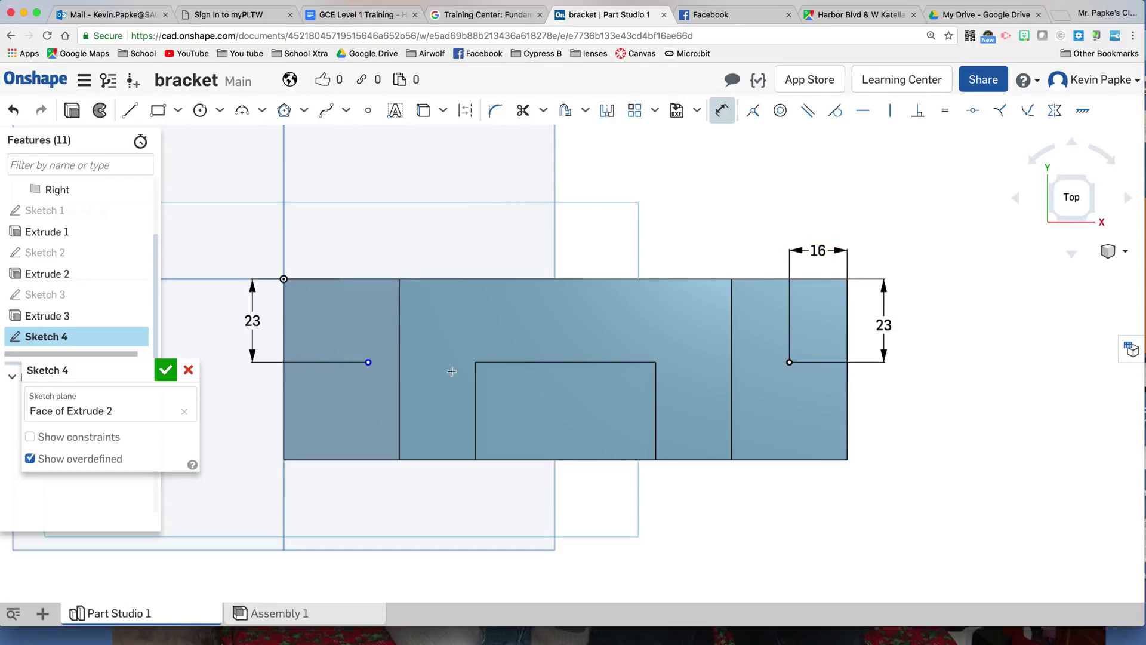
{"action": "left_click", "coordinate": [284, 328]}
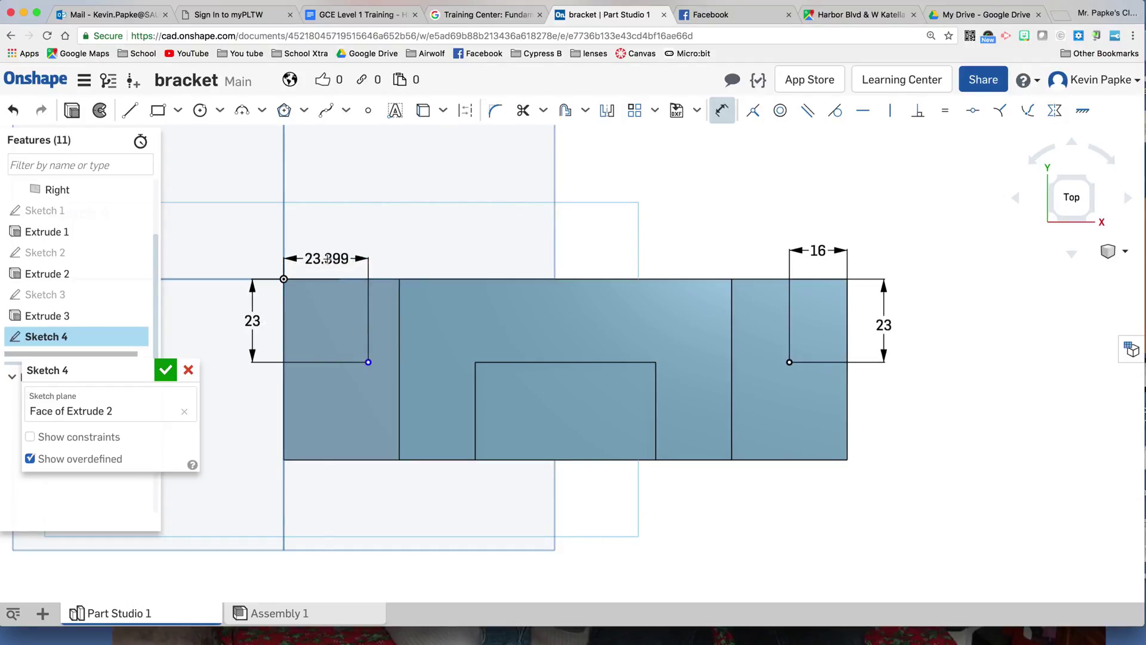
{"action": "left_click", "coordinate": [328, 259]}
{"action": "type", "text": "16"}
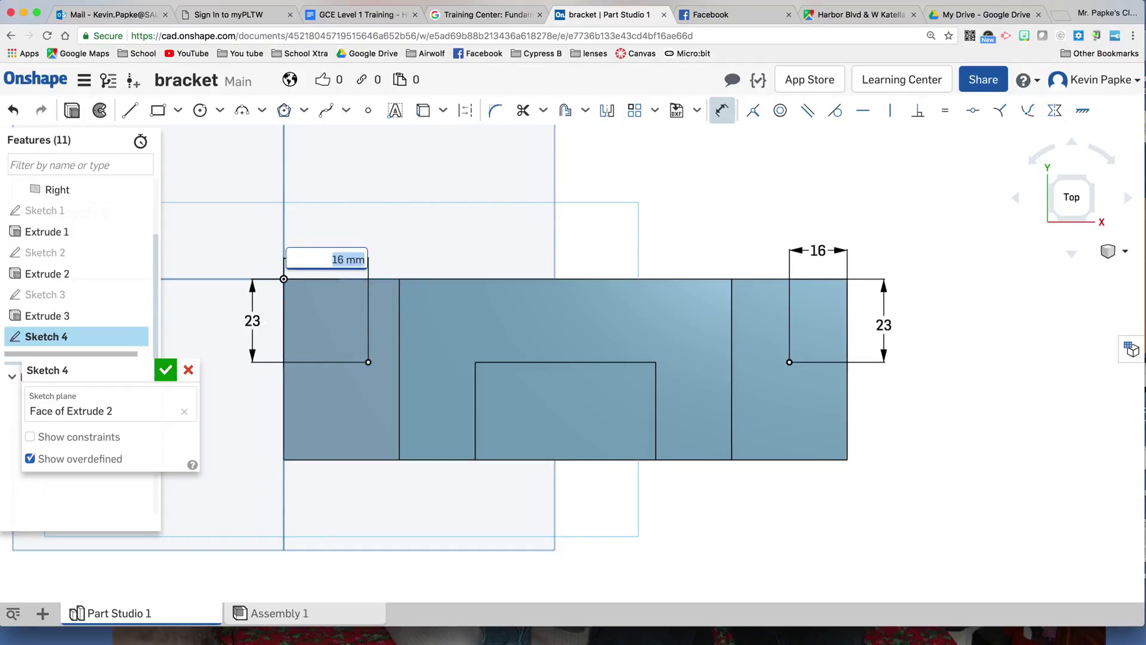
{"action": "key", "text": "Return"}
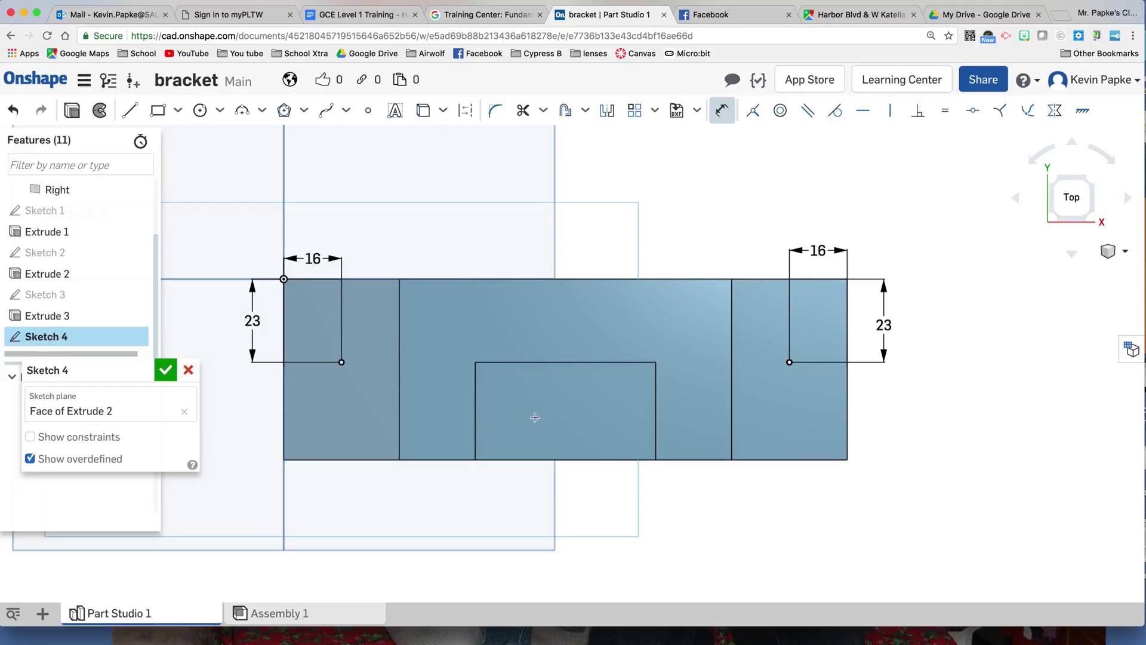
{"action": "mouse_move", "coordinate": [907, 530]}
{"action": "right_mouse_down"}
{"action": "mouse_move", "coordinate": [908, 489]}
{"action": "mouse_move", "coordinate": [910, 512]}
{"action": "right_mouse_up"}
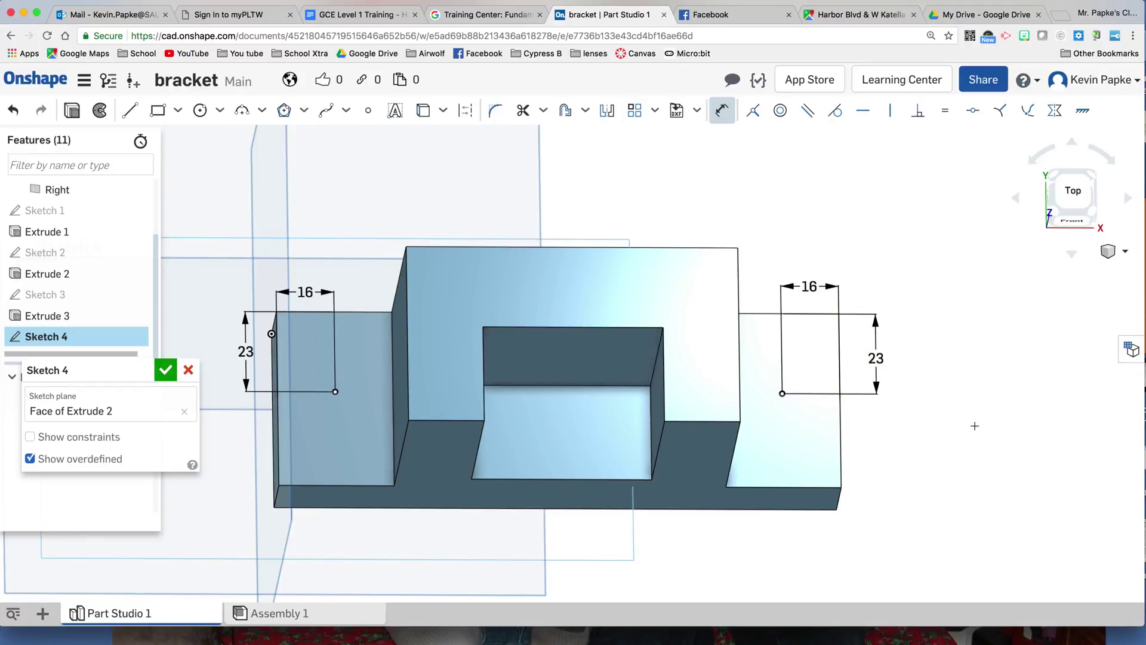
{"action": "left_click", "coordinate": [166, 371]}
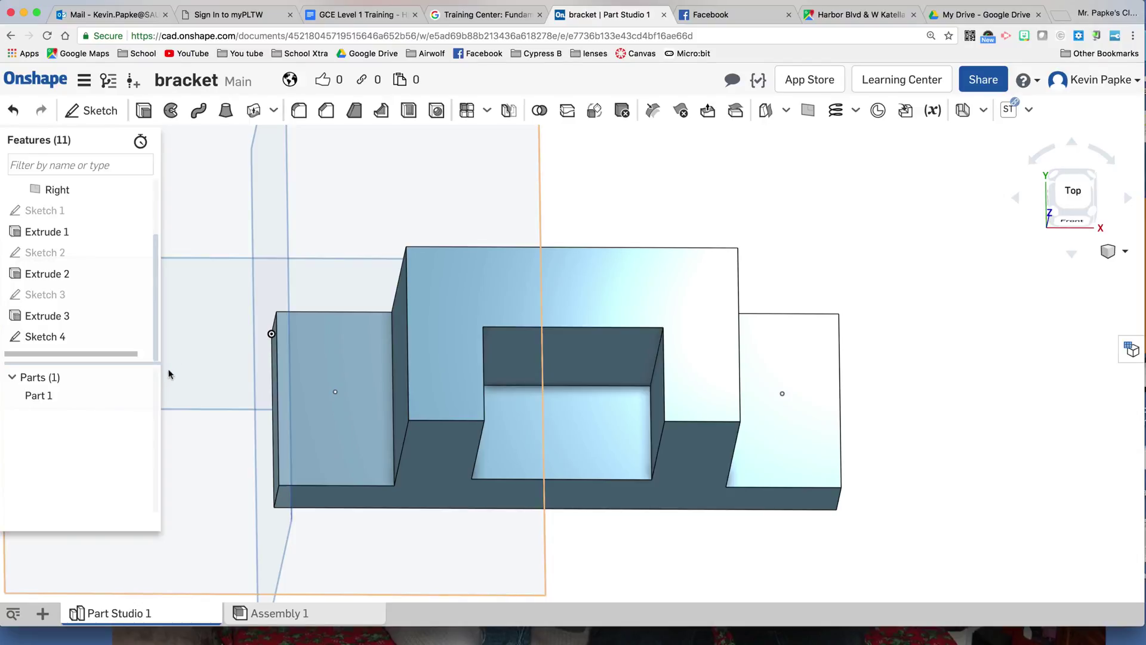
- Cut two through counterbore holes at Sketch 4's points: 13 mm, with 18 mm counterbores 10 mm deep
{"action": "scroll", "coordinate": [396, 170], "scroll_direction": "up", "scroll_amount": 1}
{"action": "left_click", "coordinate": [417, 137]}
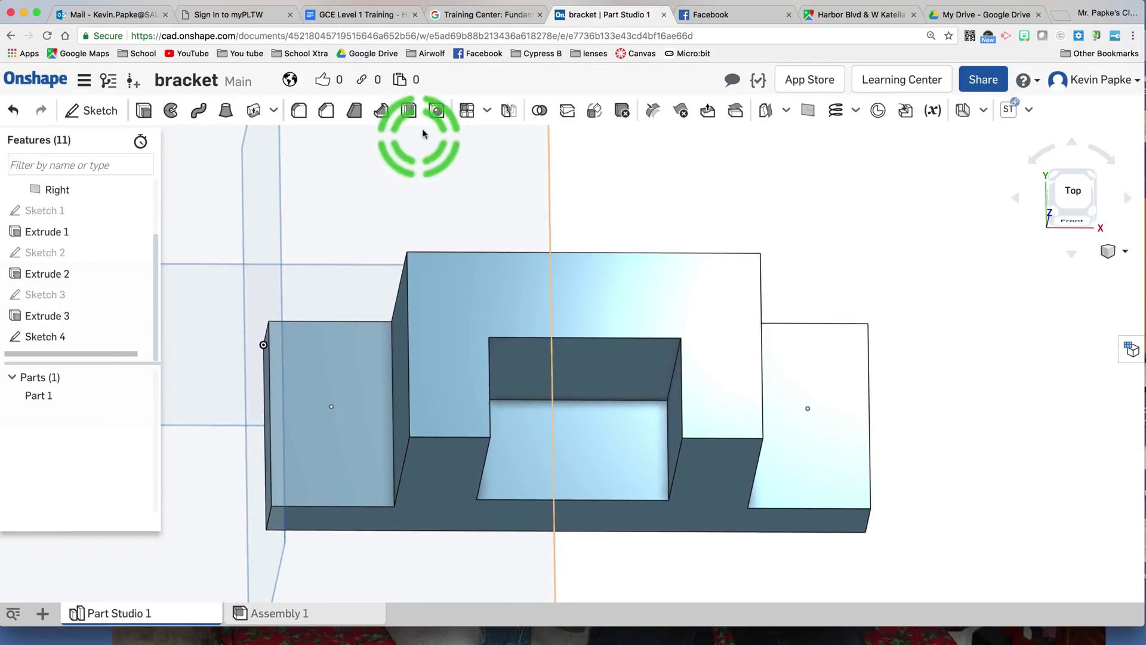
{"action": "left_click", "coordinate": [437, 111]}
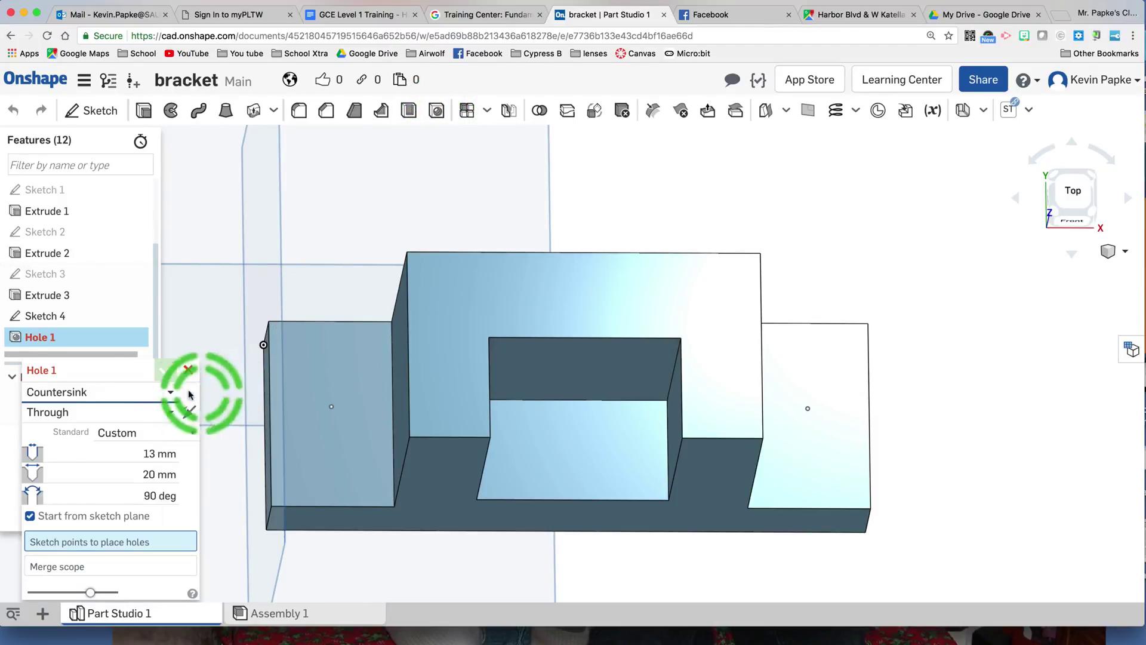
{"action": "left_click", "coordinate": [168, 392]}
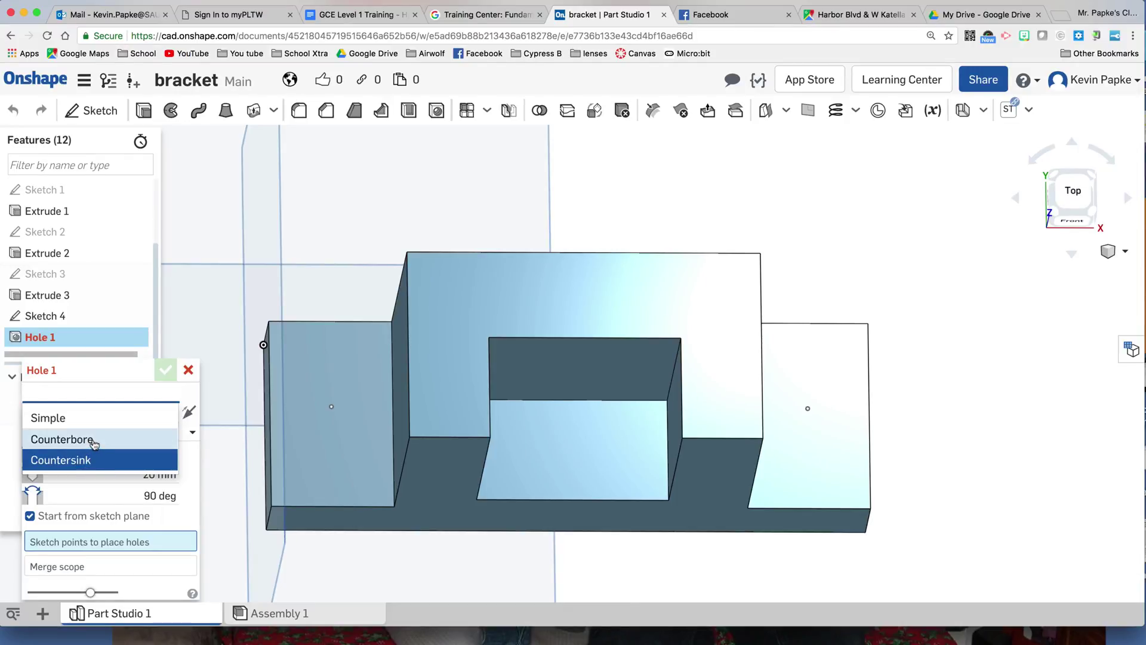
{"action": "left_click", "coordinate": [62, 439]}
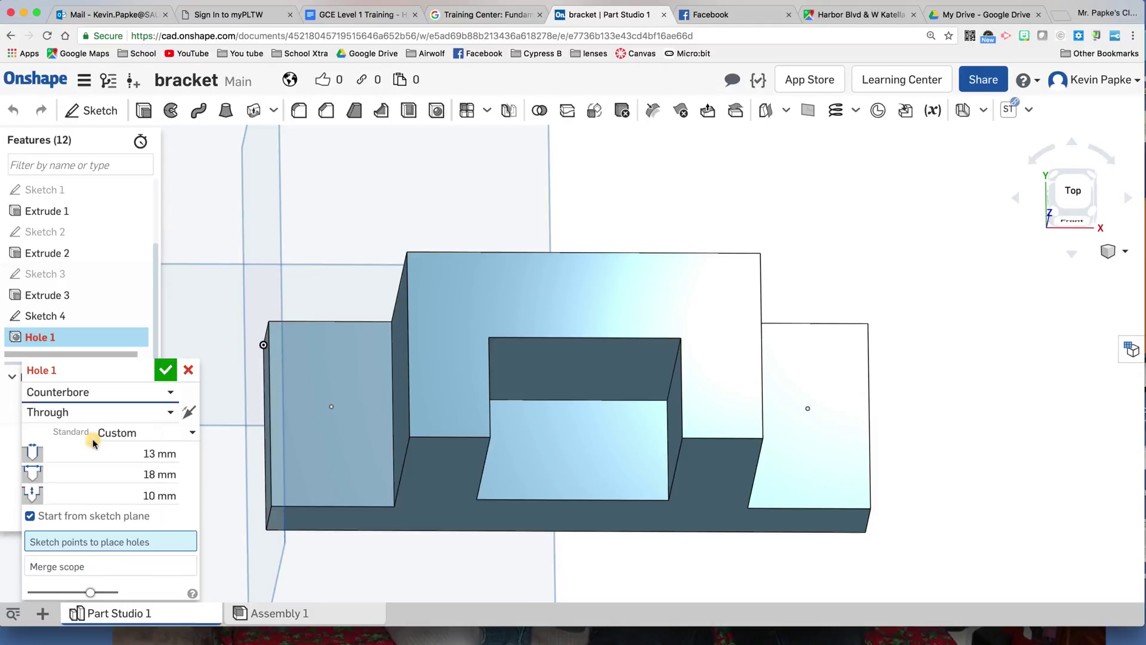
{"action": "left_click", "coordinate": [332, 409]}
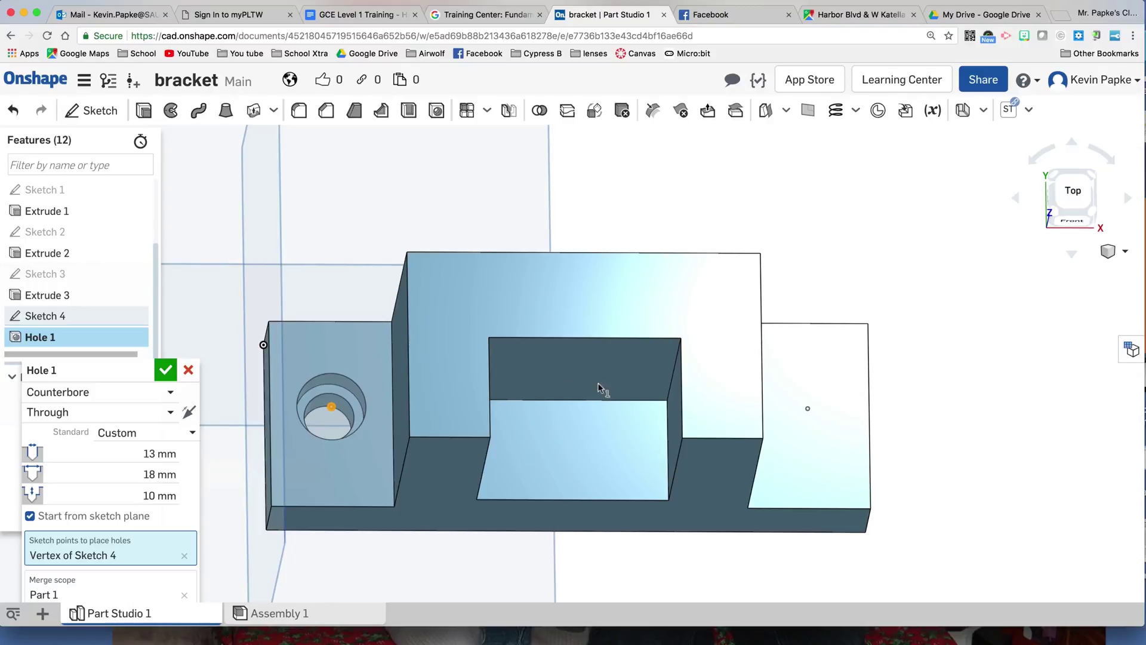
{"action": "left_click", "coordinate": [807, 408]}
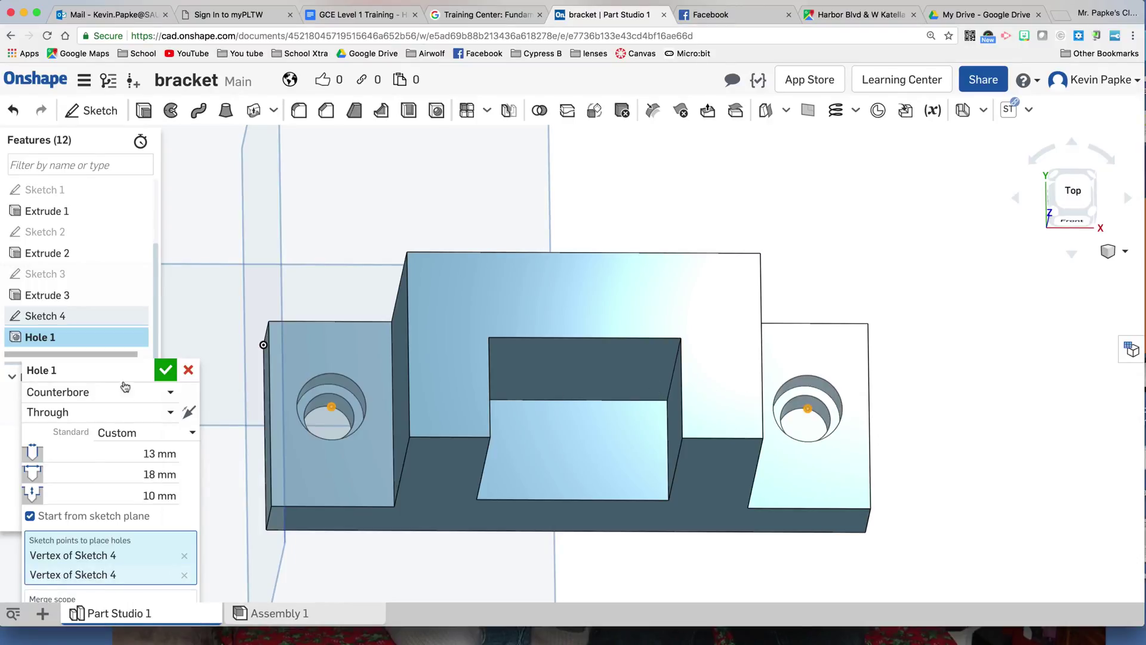
{"action": "left_click", "coordinate": [166, 369]}
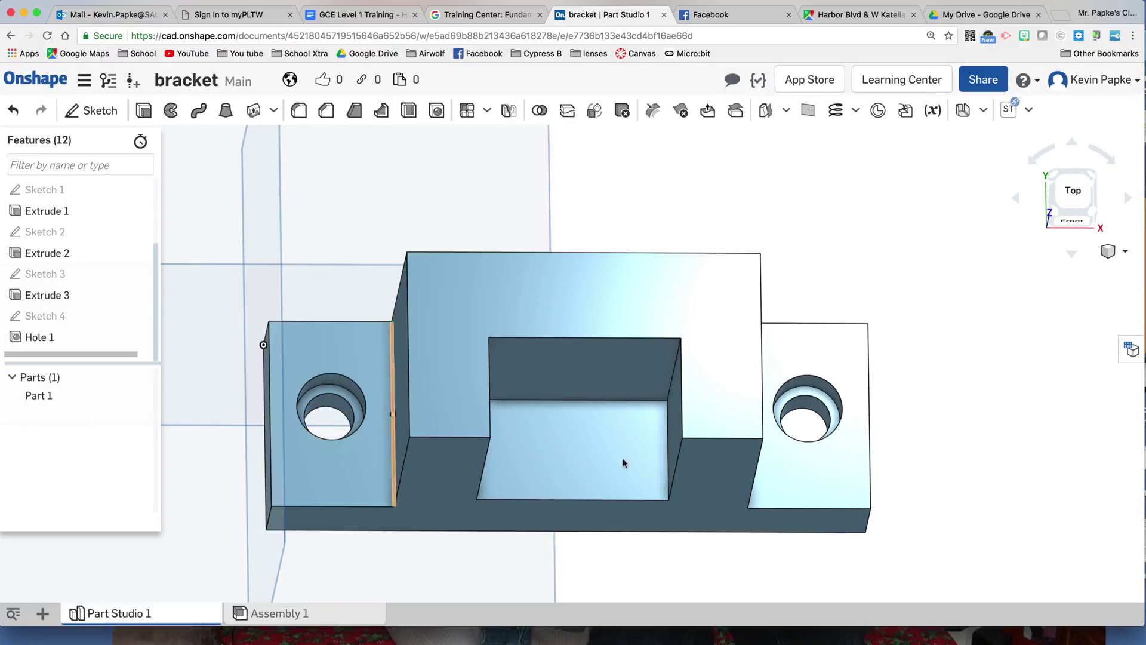
- Start Sketch 5 on the face inside the upright pocket and place a point there
{"action": "right_click_drag", "start_coordinate": [940, 482], "coordinate": [923, 401]}
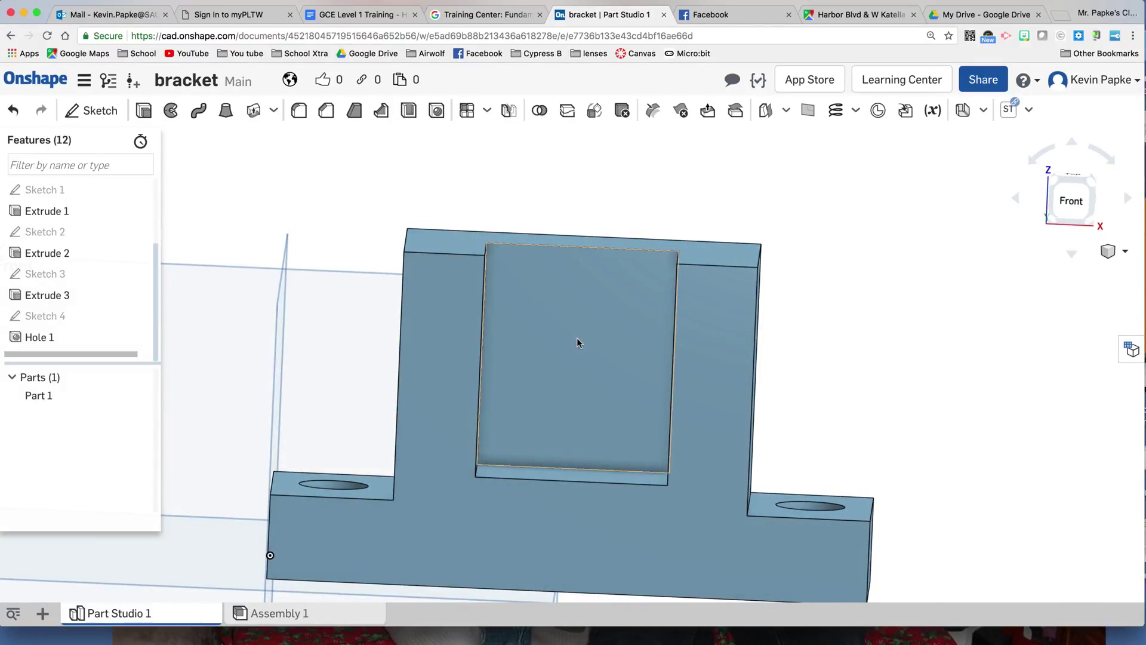
{"action": "left_click", "coordinate": [95, 113]}
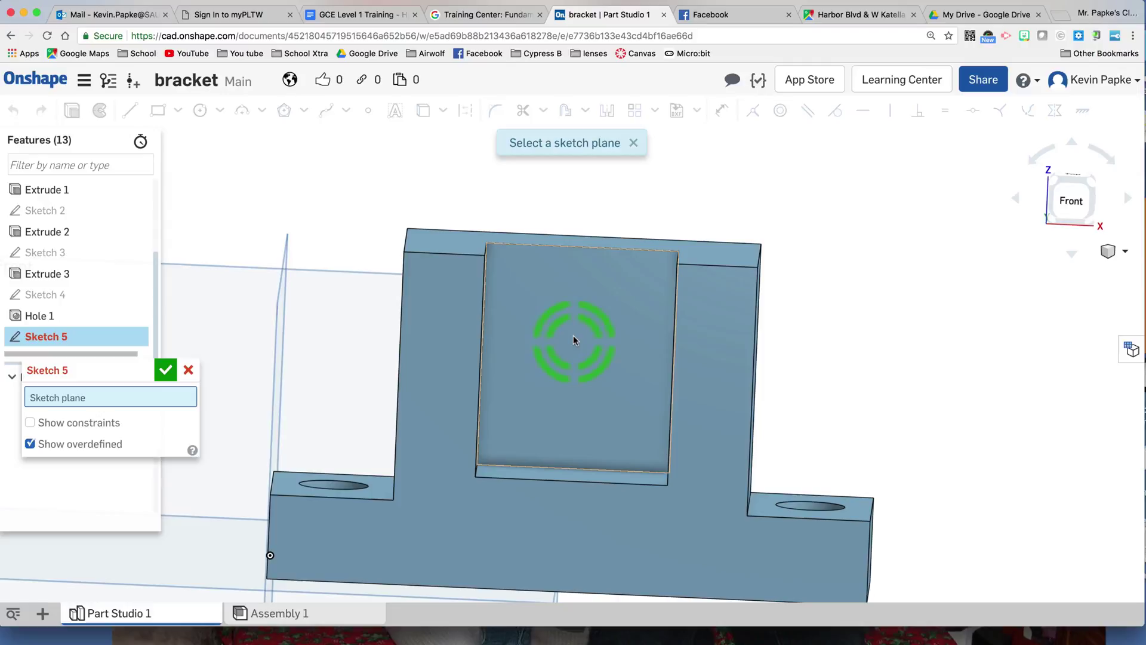
{"action": "left_click", "coordinate": [573, 337]}
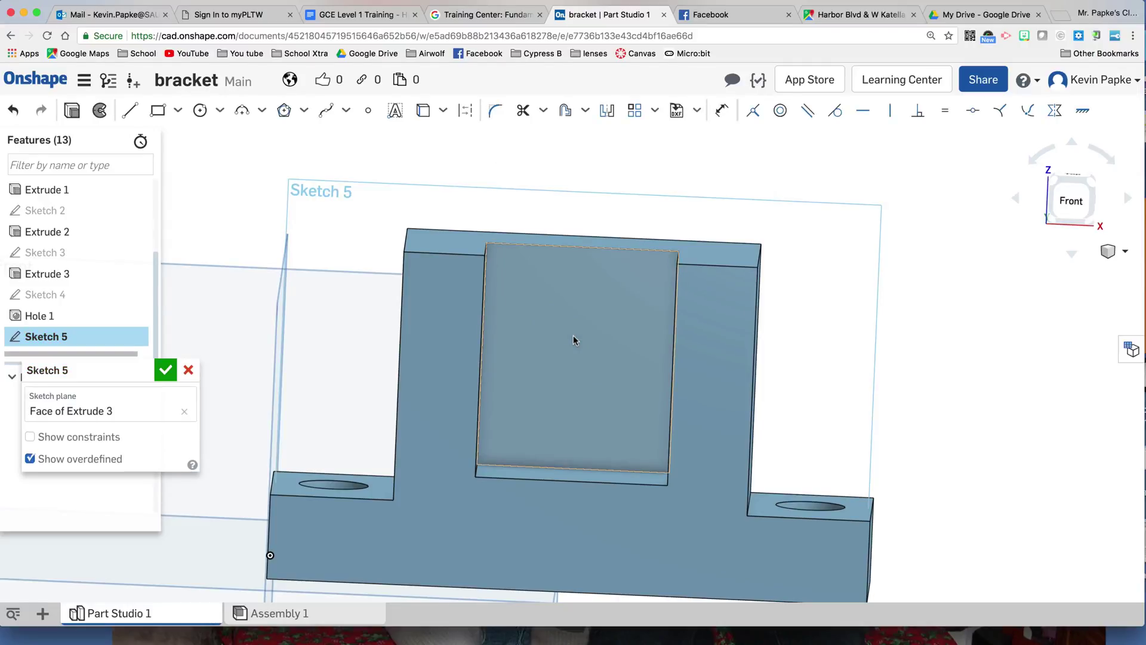
{"action": "key", "text": "n"}
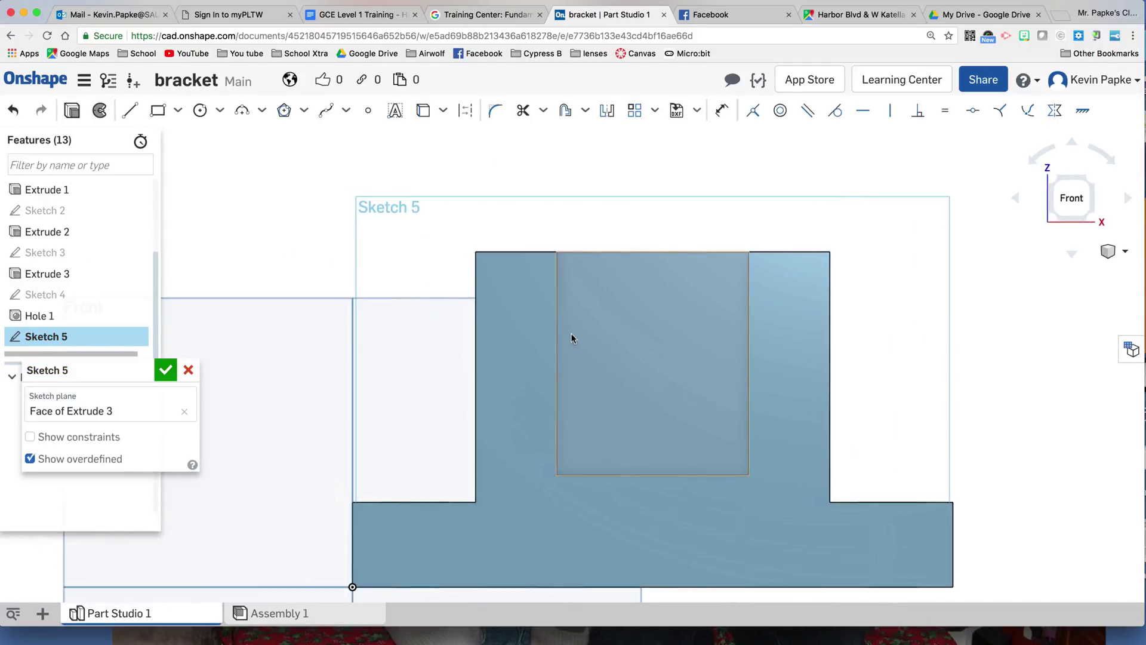
{"action": "left_click", "coordinate": [368, 110]}
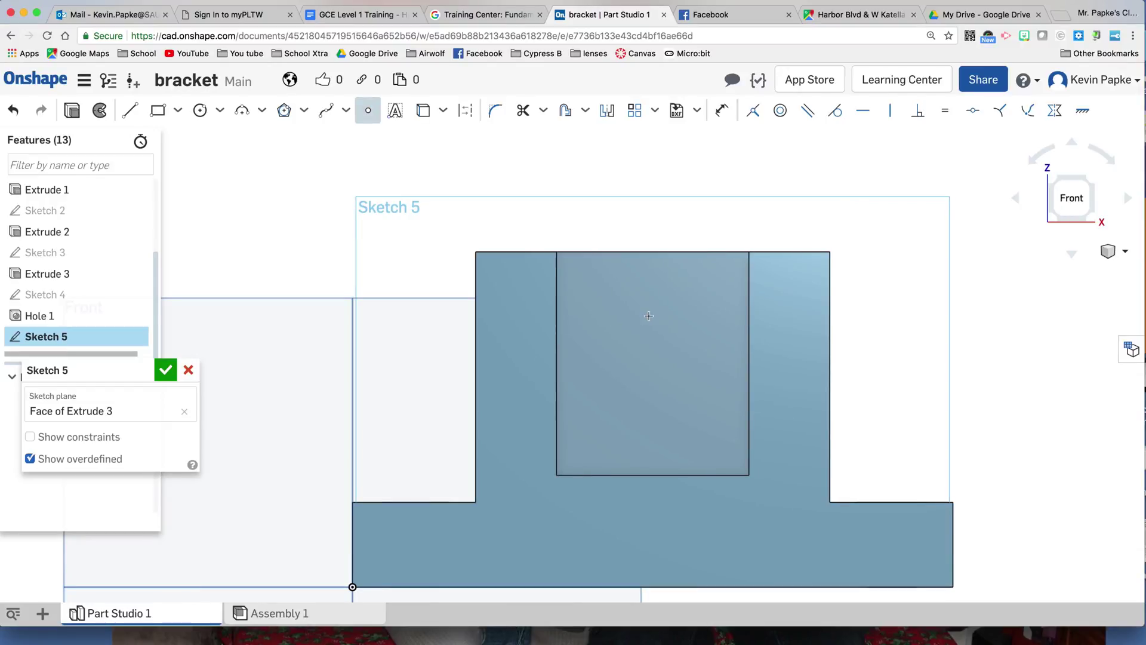
{"action": "left_click", "coordinate": [655, 398]}
- Dimension both sketch points 25 mm from the pocket's right edge
{"action": "left_click", "coordinate": [723, 113]}
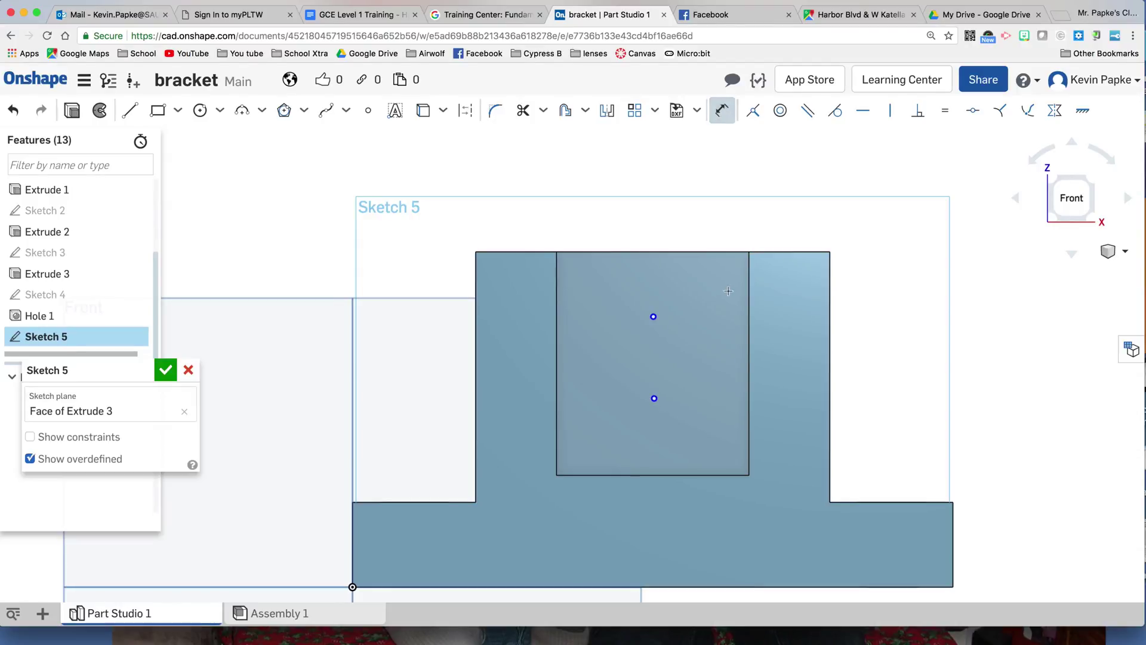
{"action": "left_click", "coordinate": [748, 310]}
{"action": "left_click", "coordinate": [653, 316]}
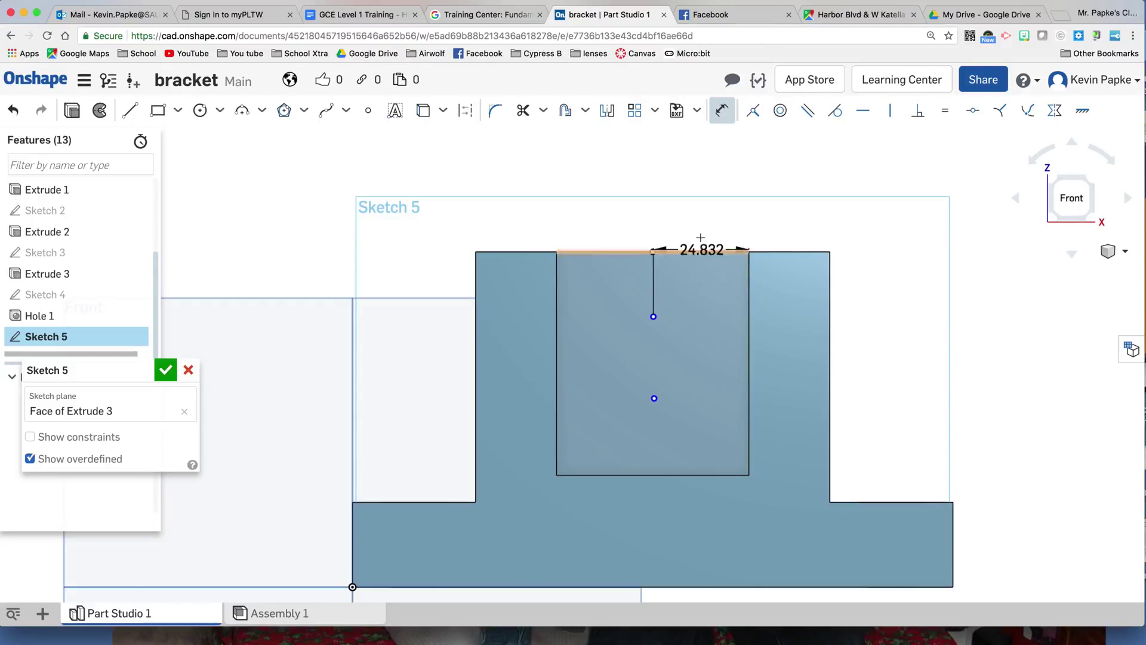
{"action": "left_click", "coordinate": [700, 229]}
{"action": "type", "text": "25"}
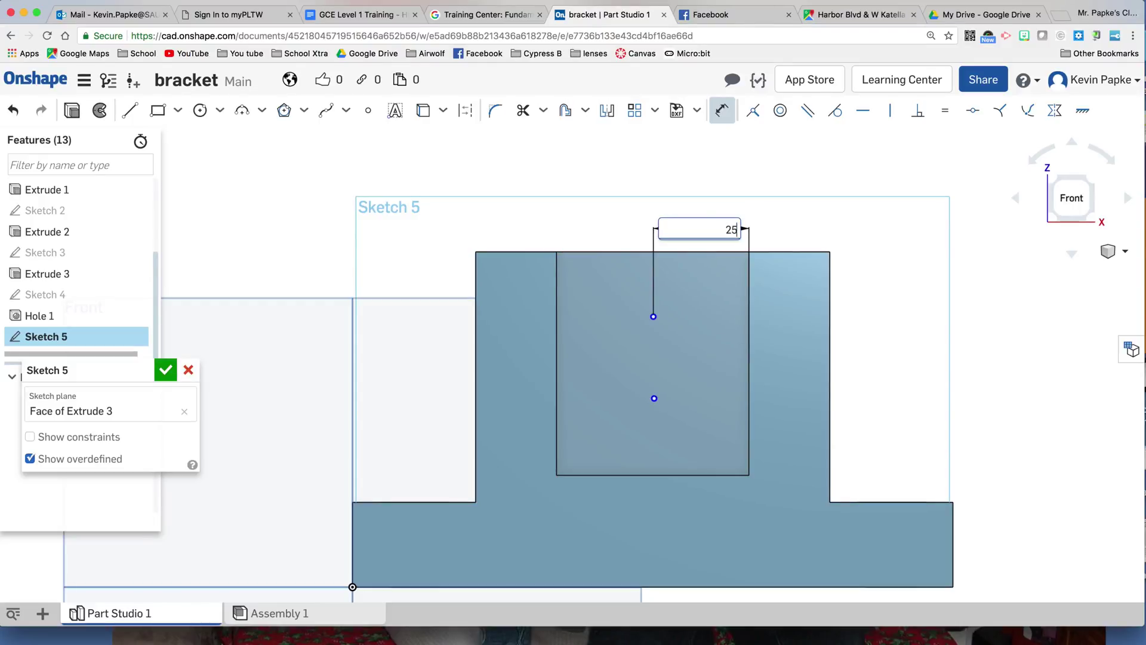
{"action": "key", "text": "Return"}
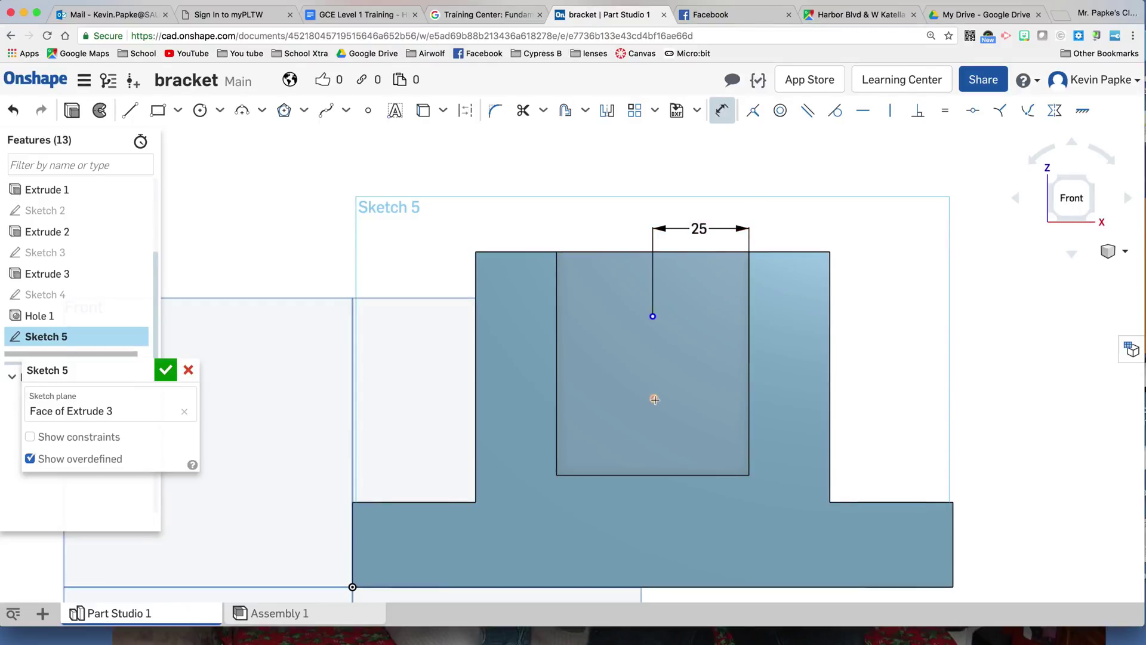
{"action": "left_click", "coordinate": [654, 399]}
{"action": "left_click", "coordinate": [748, 403]}
{"action": "left_click", "coordinate": [707, 399]}
{"action": "type", "text": "25"}
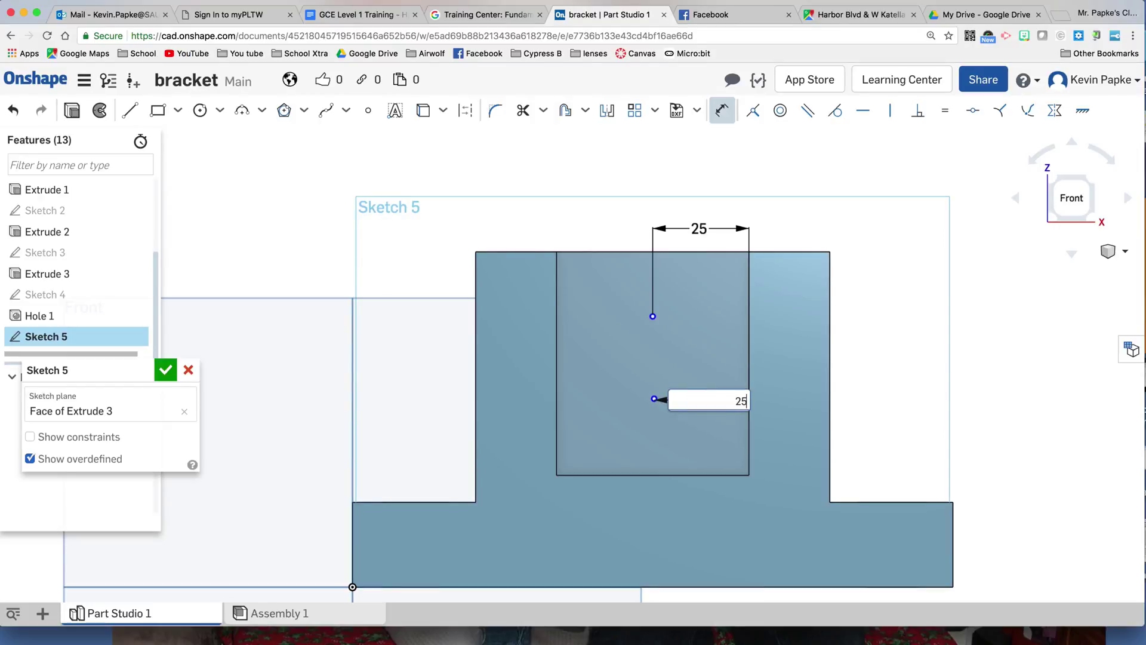
{"action": "key", "text": "Return"}
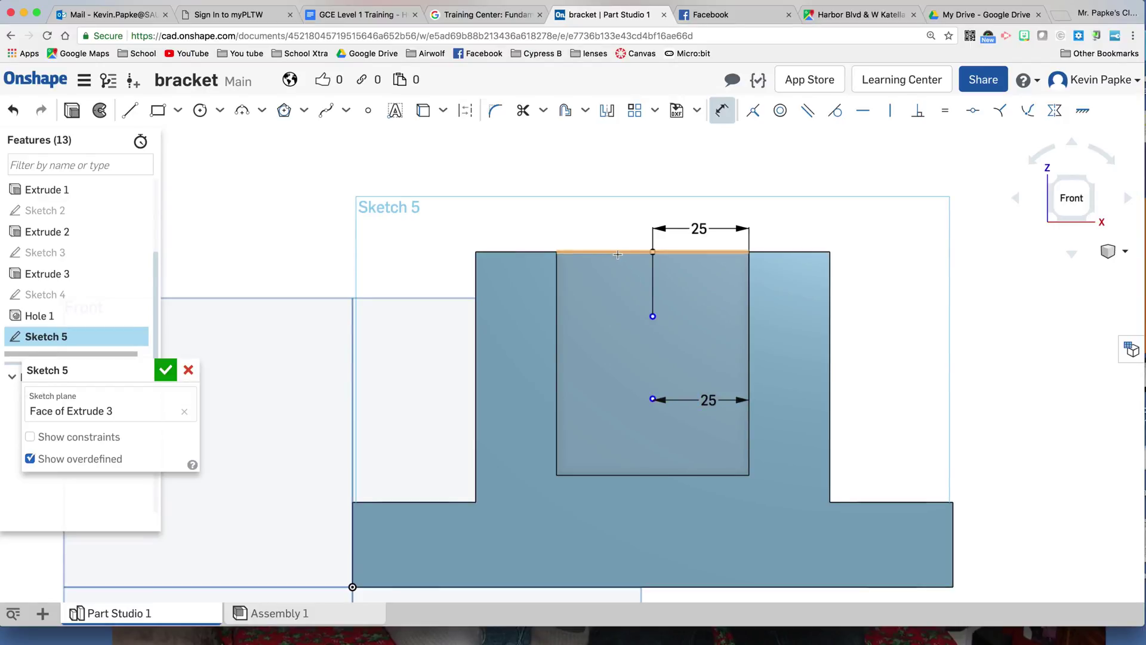
- Dimension the upper point 15 mm and the lower point 42 mm below the top edge
{"action": "left_click", "coordinate": [651, 315]}
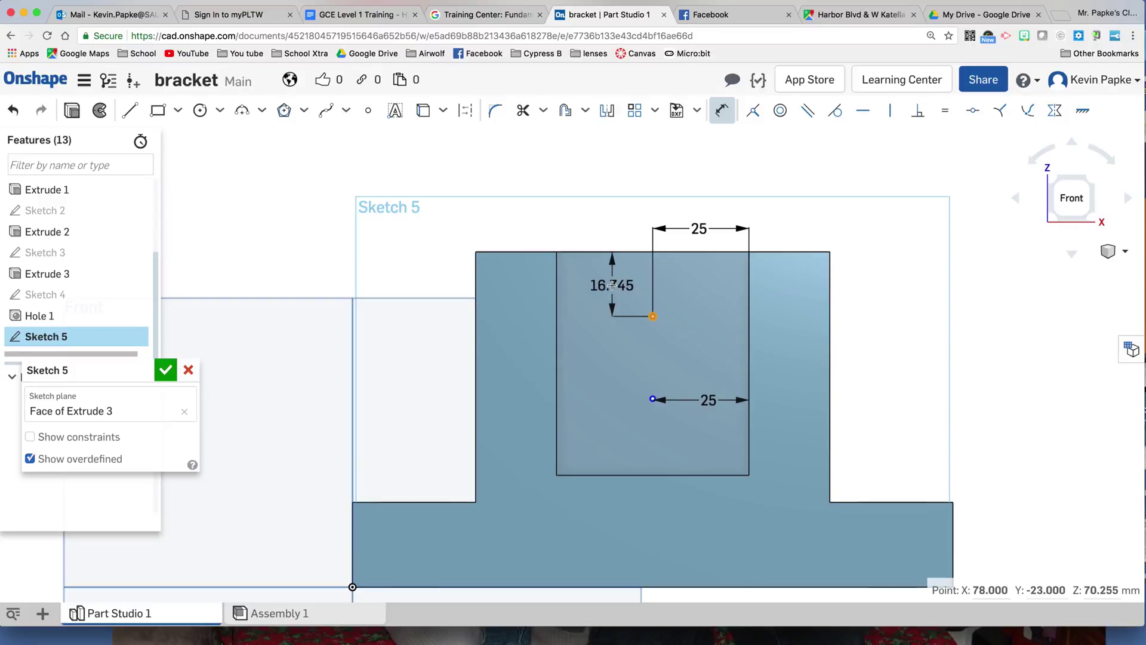
{"action": "left_click", "coordinate": [612, 286]}
{"action": "type", "text": "15"}
{"action": "key", "text": "Return"}
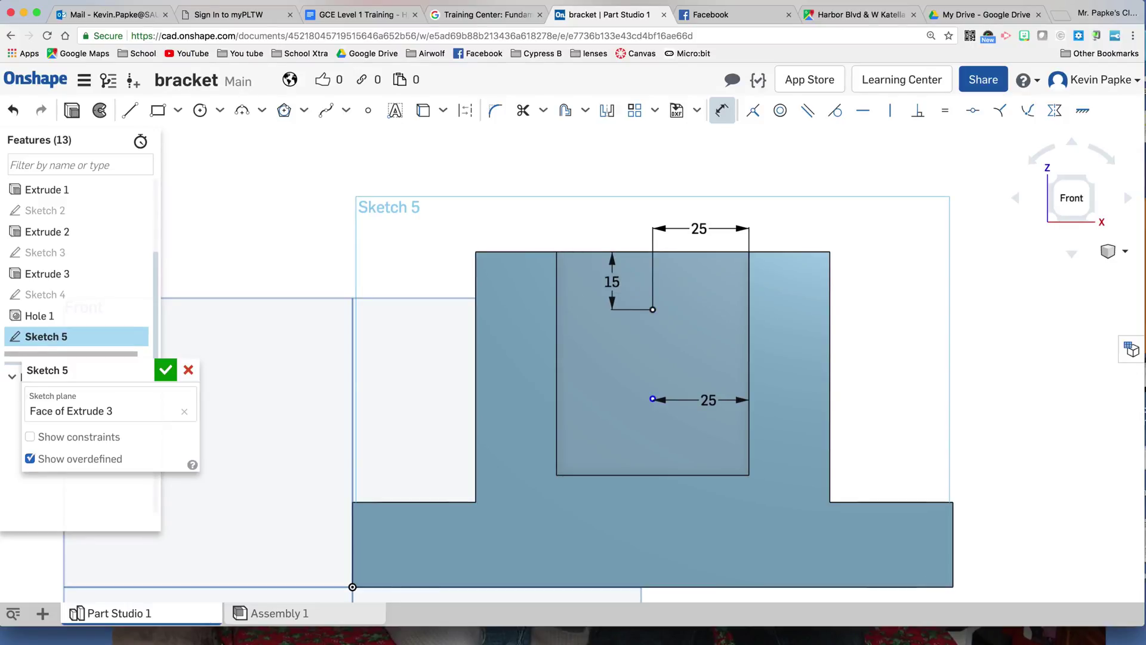
{"action": "left_click", "coordinate": [652, 398]}
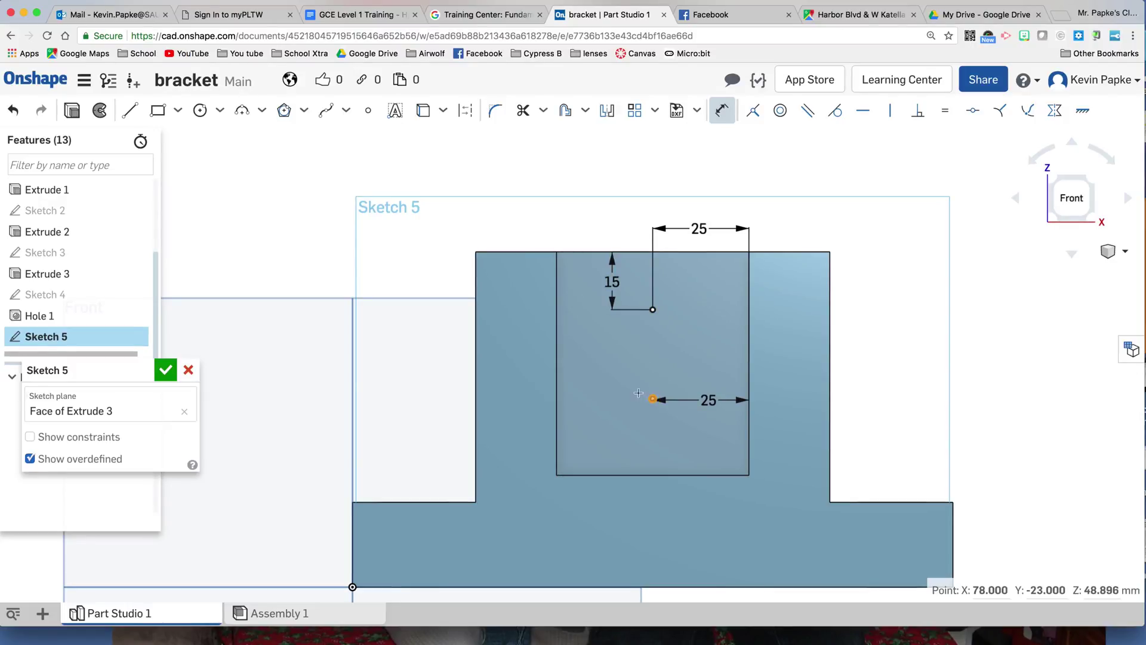
{"action": "left_click", "coordinate": [580, 253]}
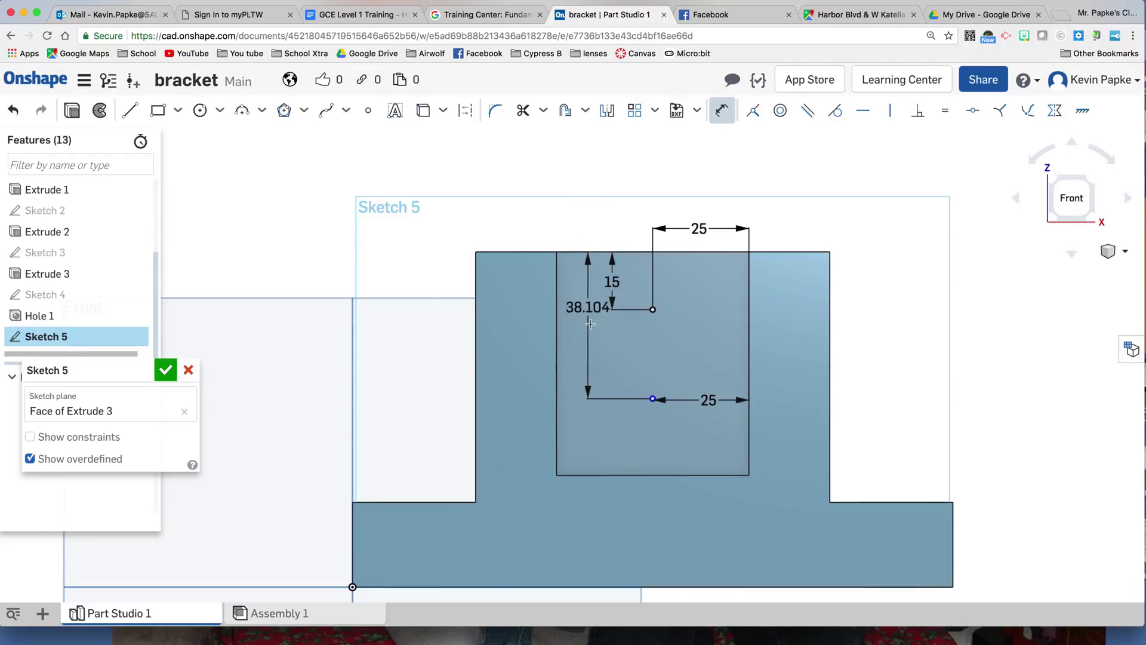
{"action": "left_click", "coordinate": [588, 334]}
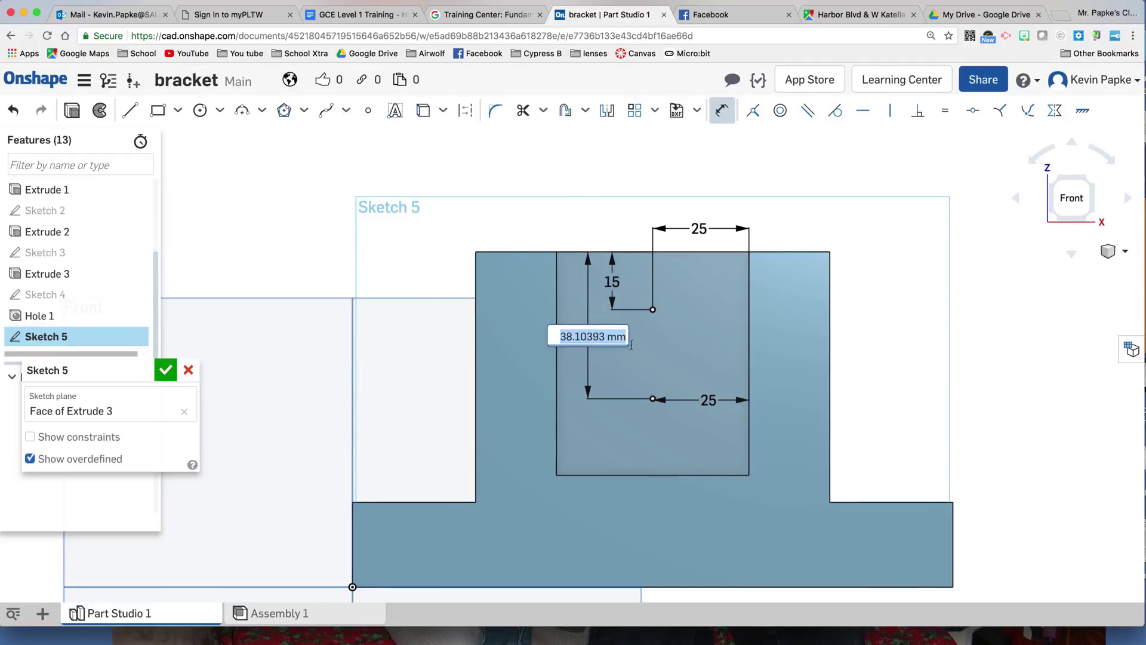
{"action": "type", "text": "42"}
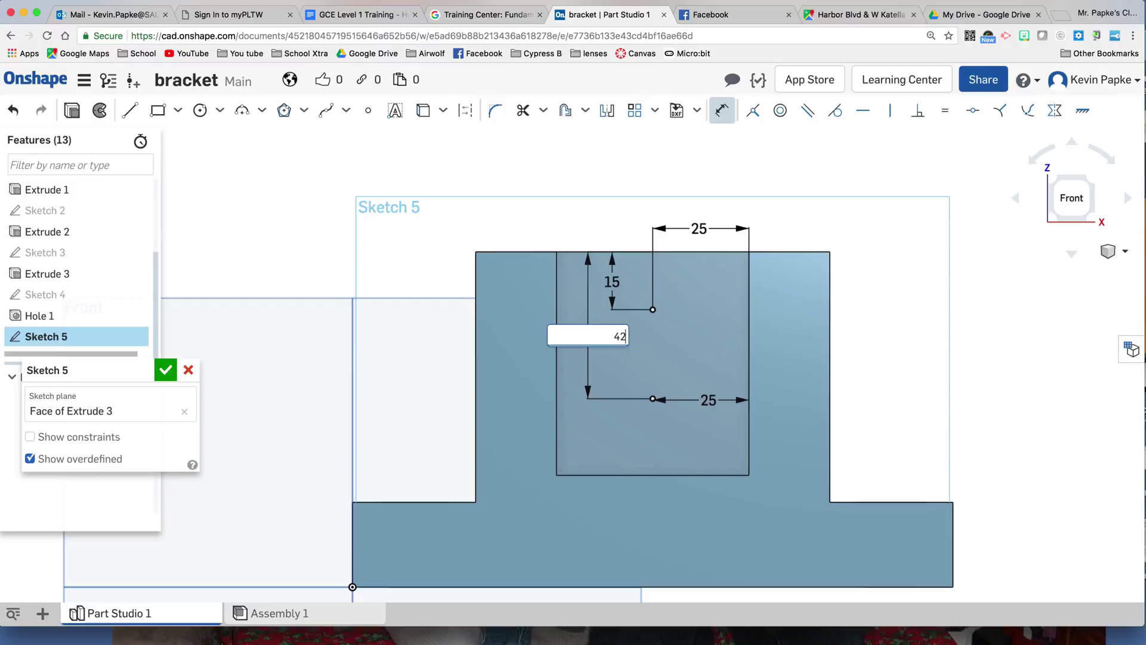
{"action": "key", "text": "Return"}
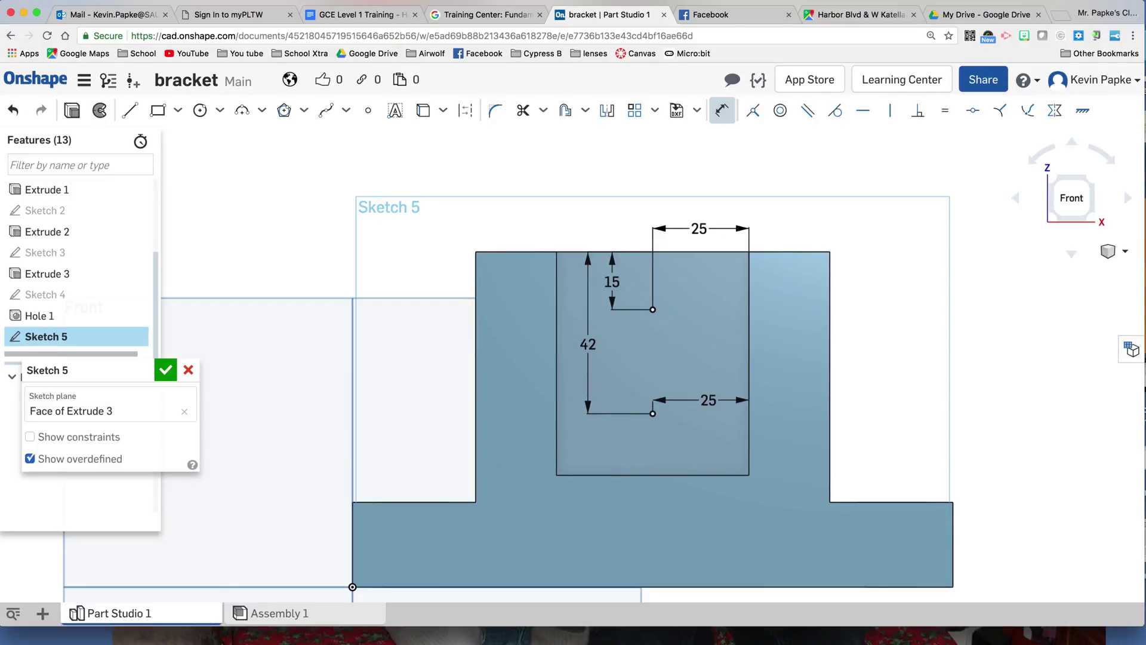
- Finish Sketch 5 and start a hole feature at both of its points
{"action": "left_click", "coordinate": [166, 370]}
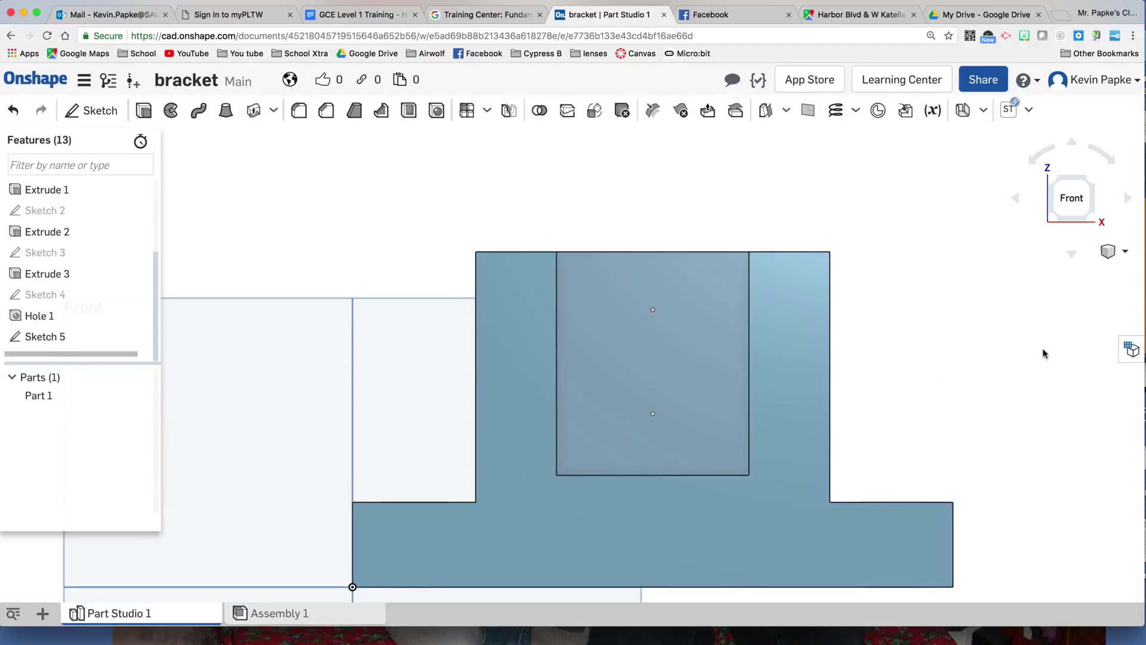
{"action": "right_click_drag", "start_coordinate": [1042, 353], "coordinate": [1043, 369]}
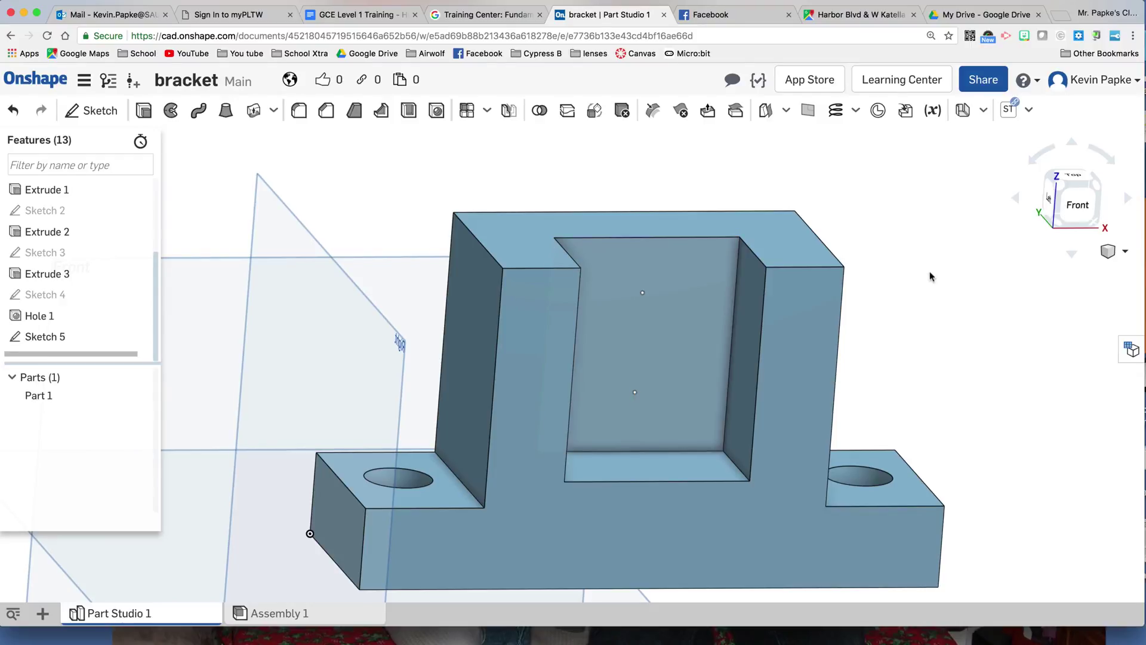
{"action": "left_click", "coordinate": [437, 111]}
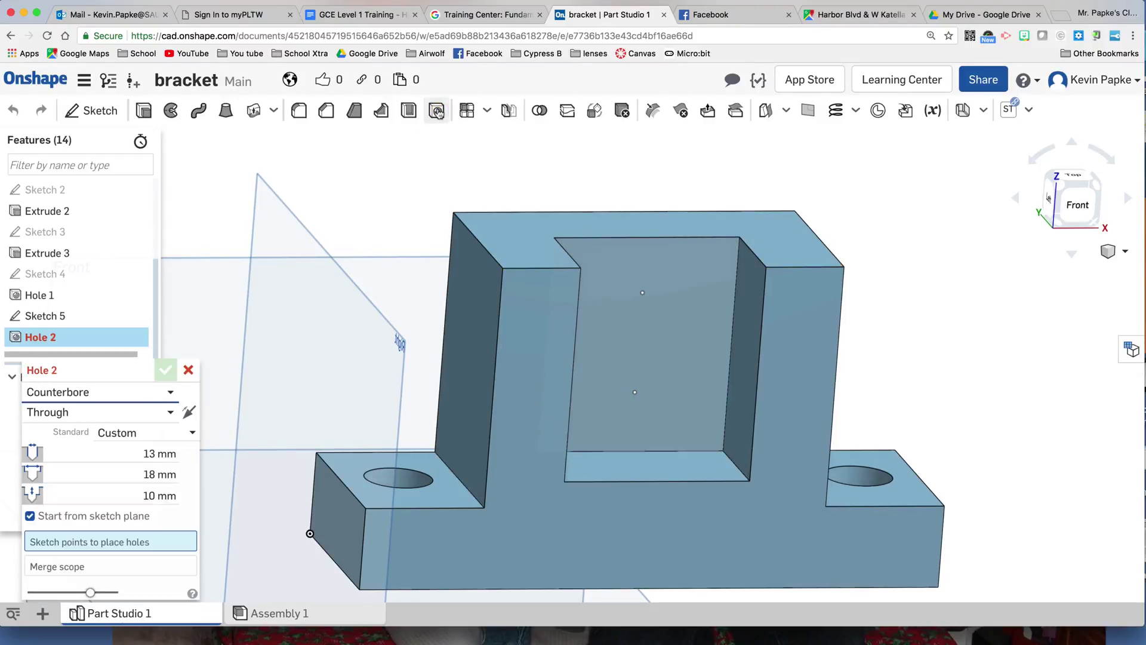
{"action": "left_click", "coordinate": [641, 293]}
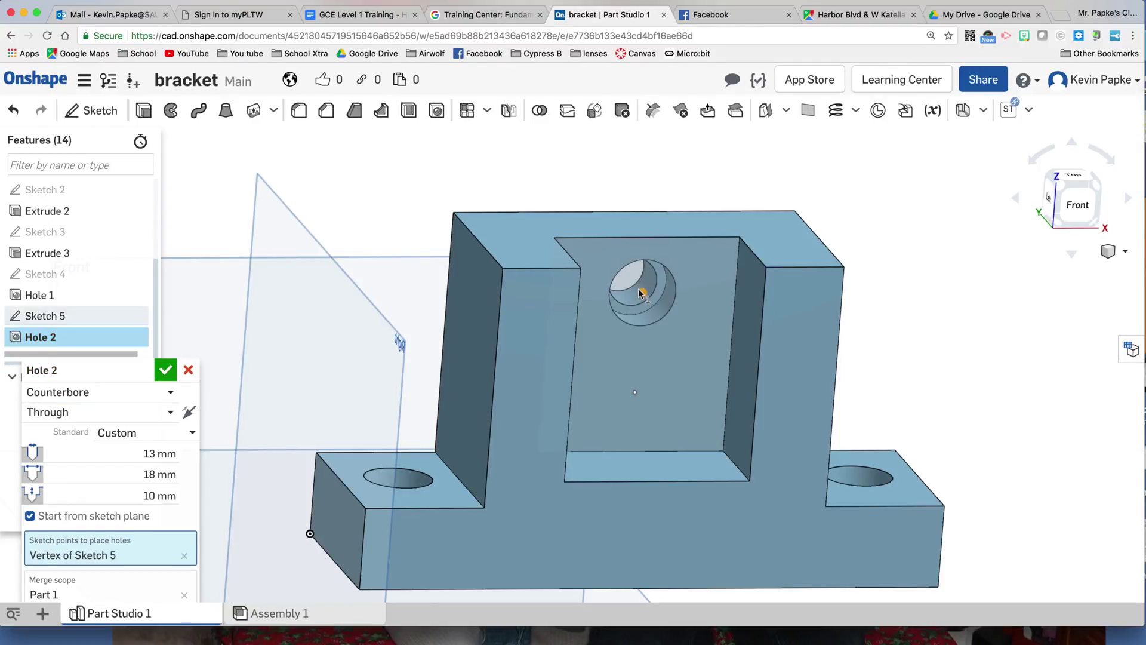
{"action": "left_click", "coordinate": [634, 392]}
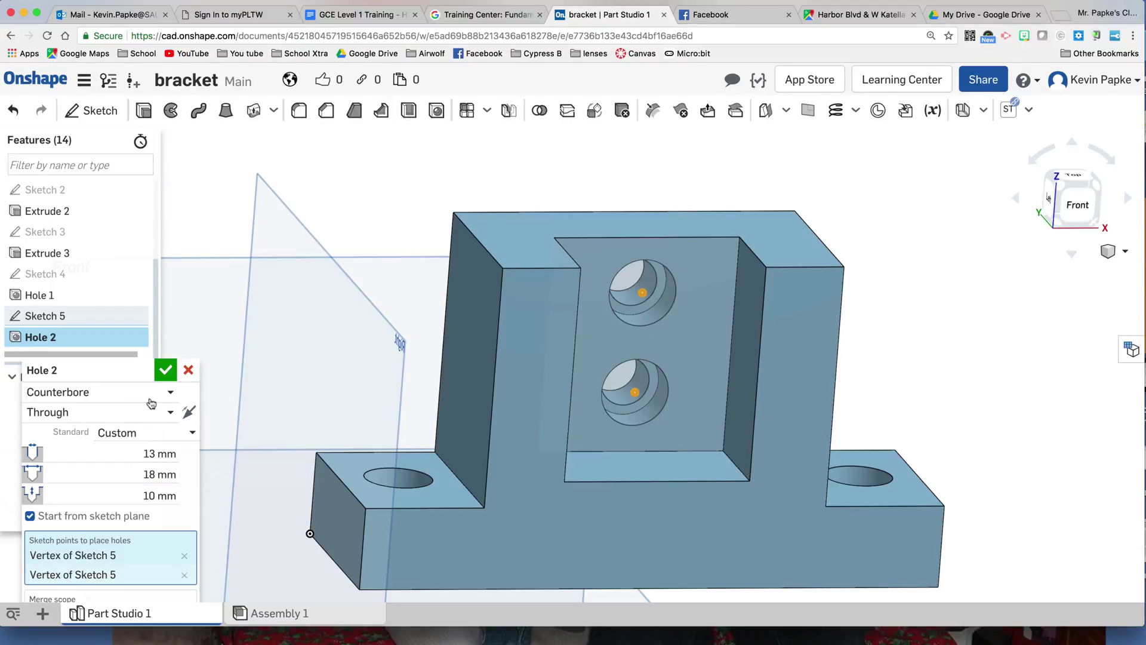
- Make the holes countersunk with a 13 mm diameter and a 20 mm, 90° countersink, then apply them
{"action": "left_click", "coordinate": [168, 392]}
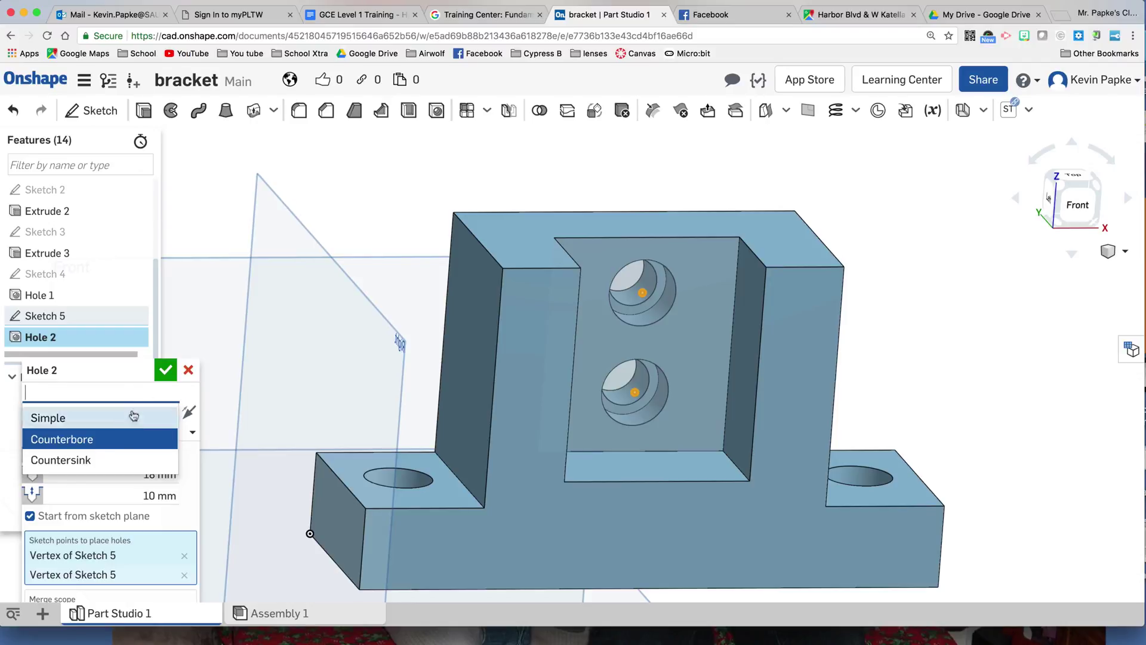
{"action": "left_click", "coordinate": [114, 461]}
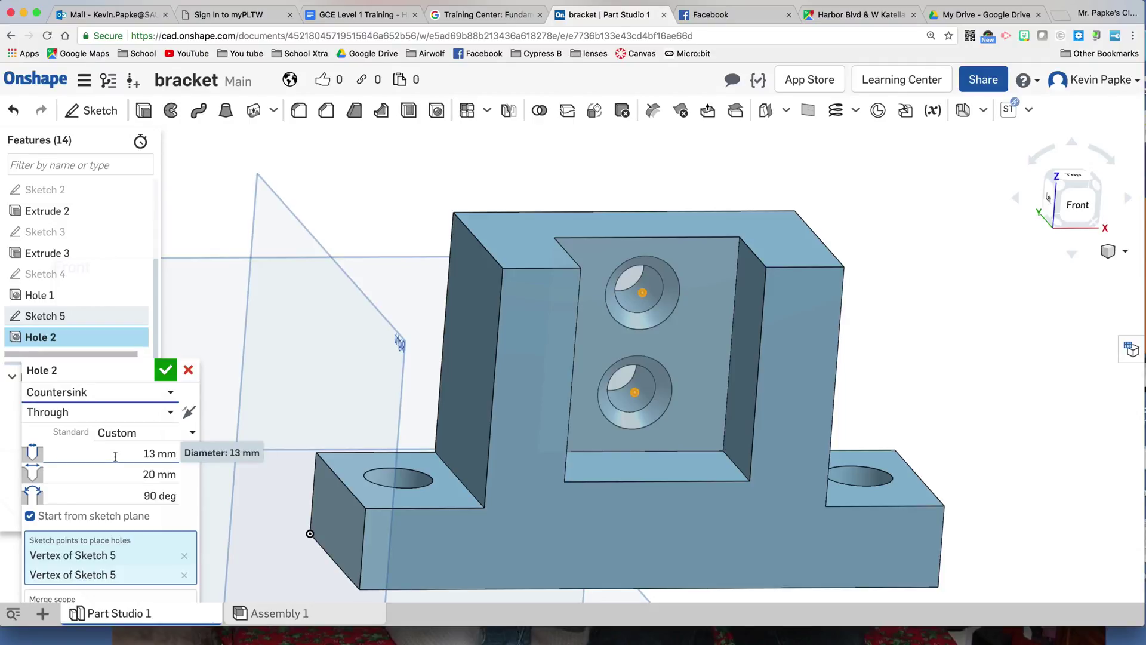
{"action": "left_click", "coordinate": [179, 452]}
{"action": "left_click", "coordinate": [181, 474]}
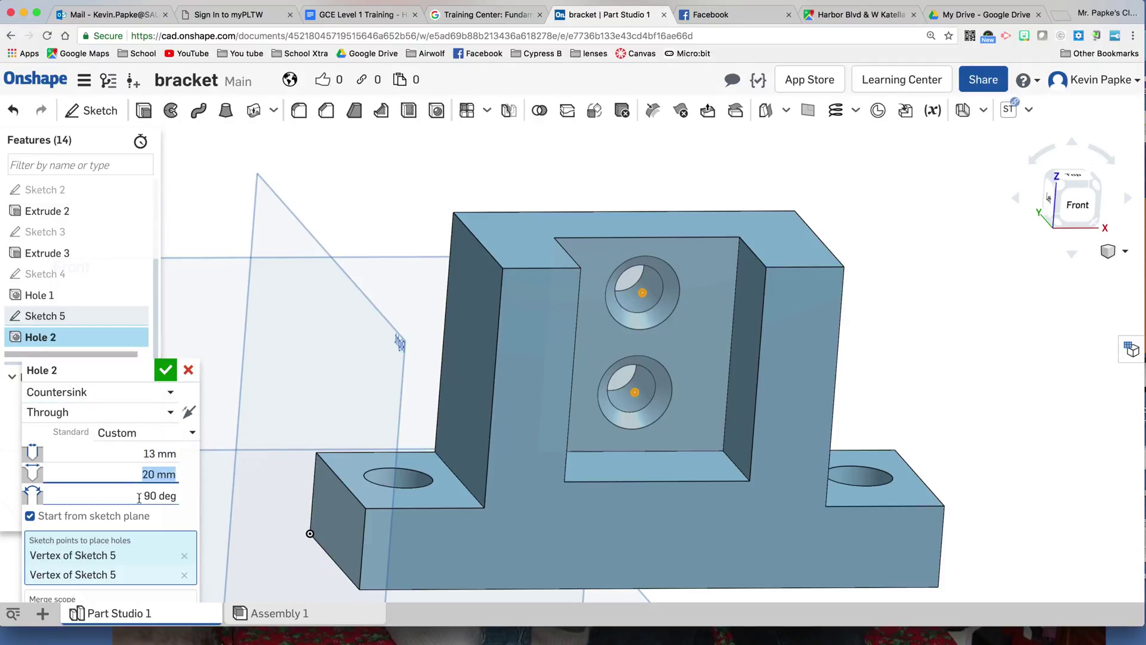
{"action": "left_click", "coordinate": [182, 497]}
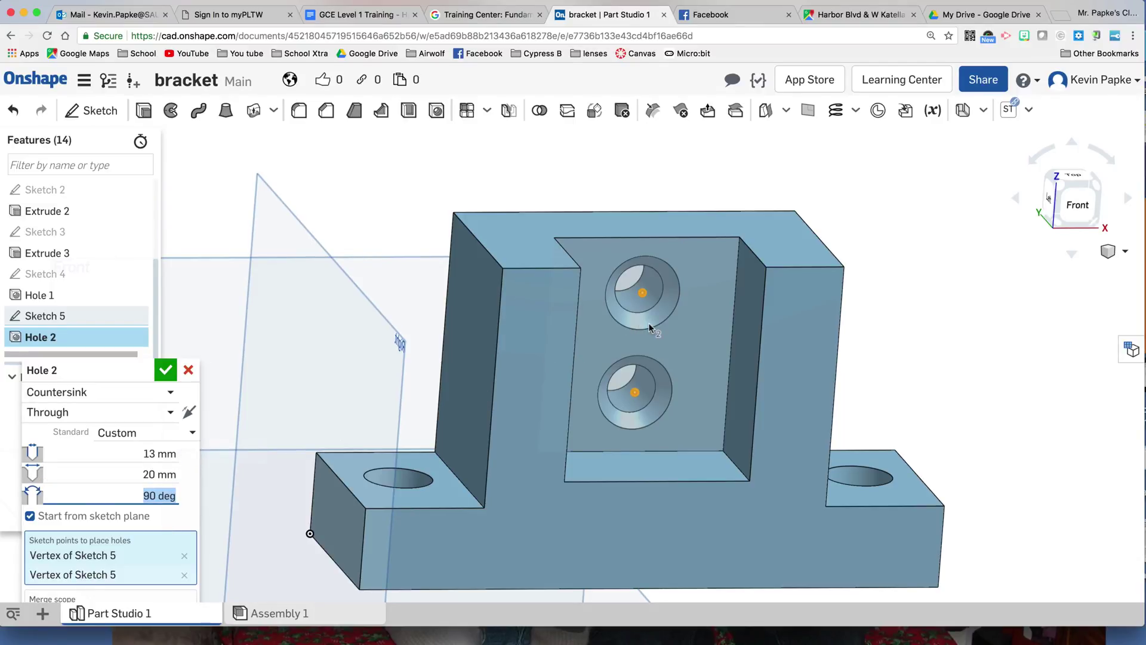
{"action": "left_click", "coordinate": [164, 371]}
{"action": "right_click_drag", "start_coordinate": [972, 401], "coordinate": [953, 447]}
{"action": "right_click_drag", "start_coordinate": [951, 452], "coordinate": [952, 394]}
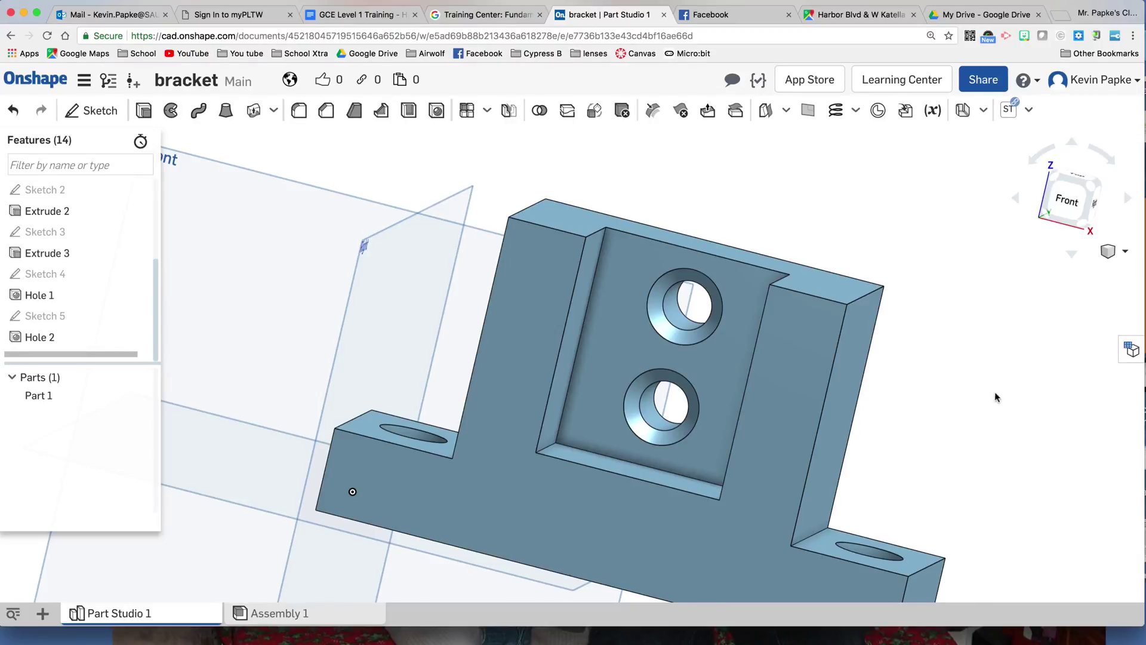
{"action": "right_click_drag", "start_coordinate": [995, 397], "coordinate": [854, 334]}
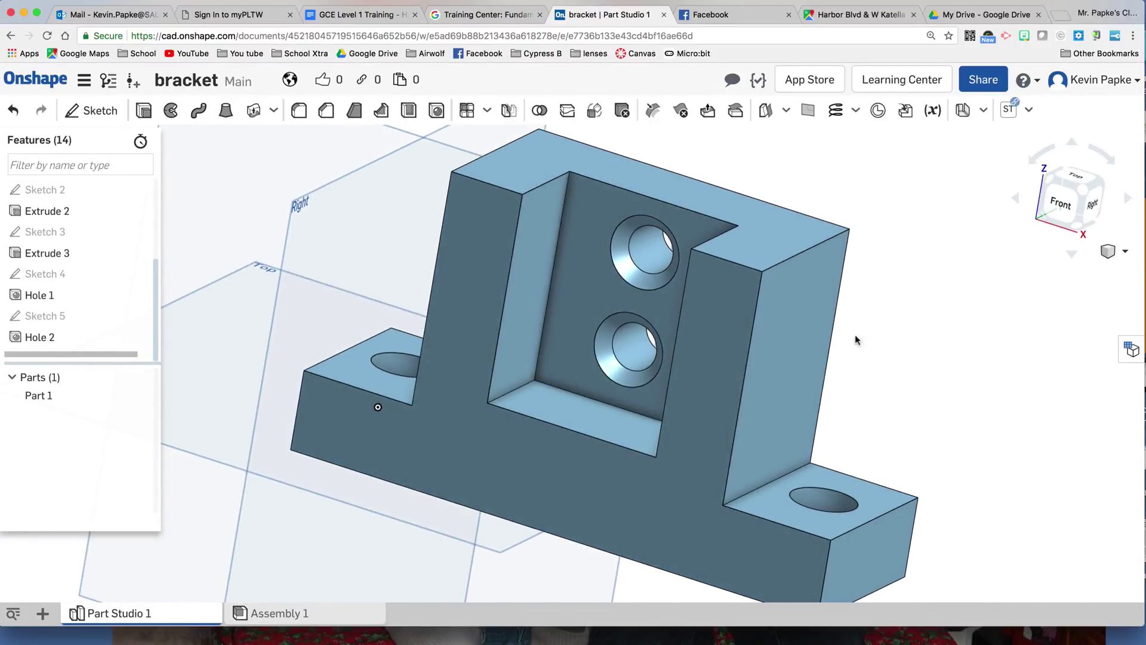
- Fillet the two inner pocket corner edges with a 12 mm radius
{"action": "left_click", "coordinate": [300, 112]}
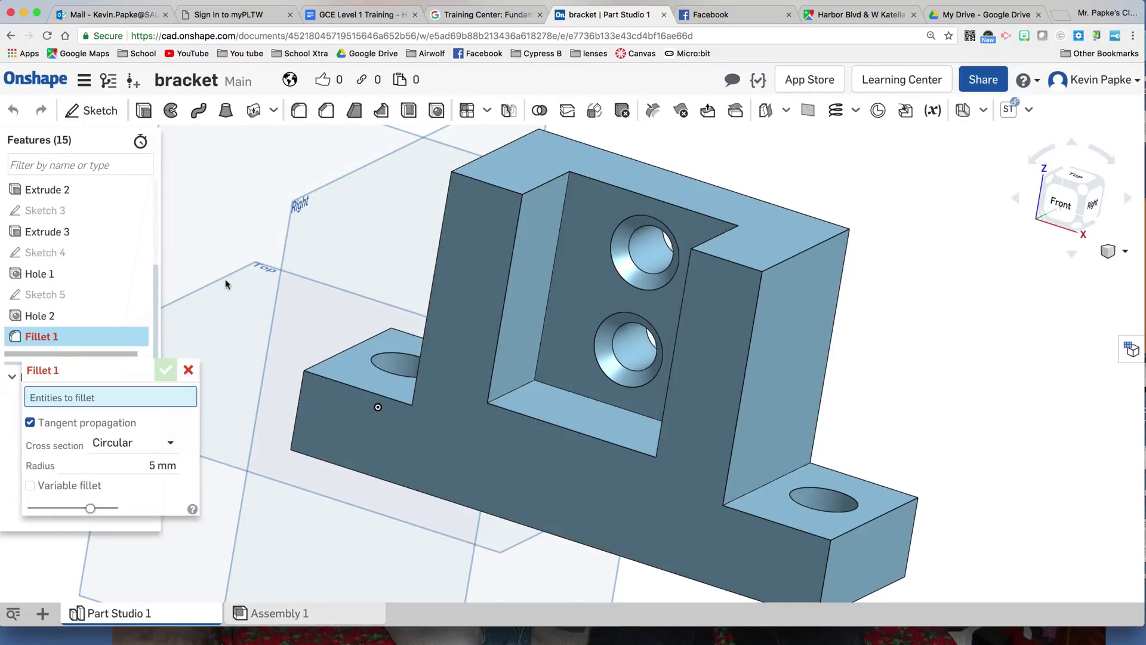
{"action": "left_click_drag", "start_coordinate": [134, 466], "coordinate": [231, 481]}
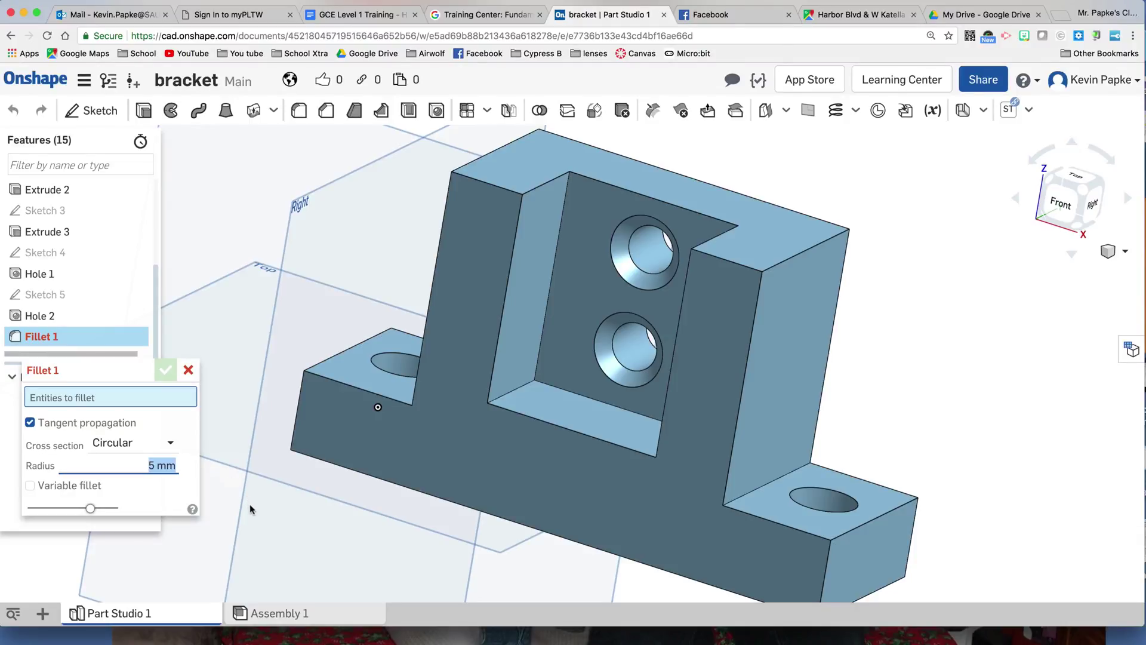
{"action": "type", "text": "12"}
{"action": "key", "text": "Tab"}
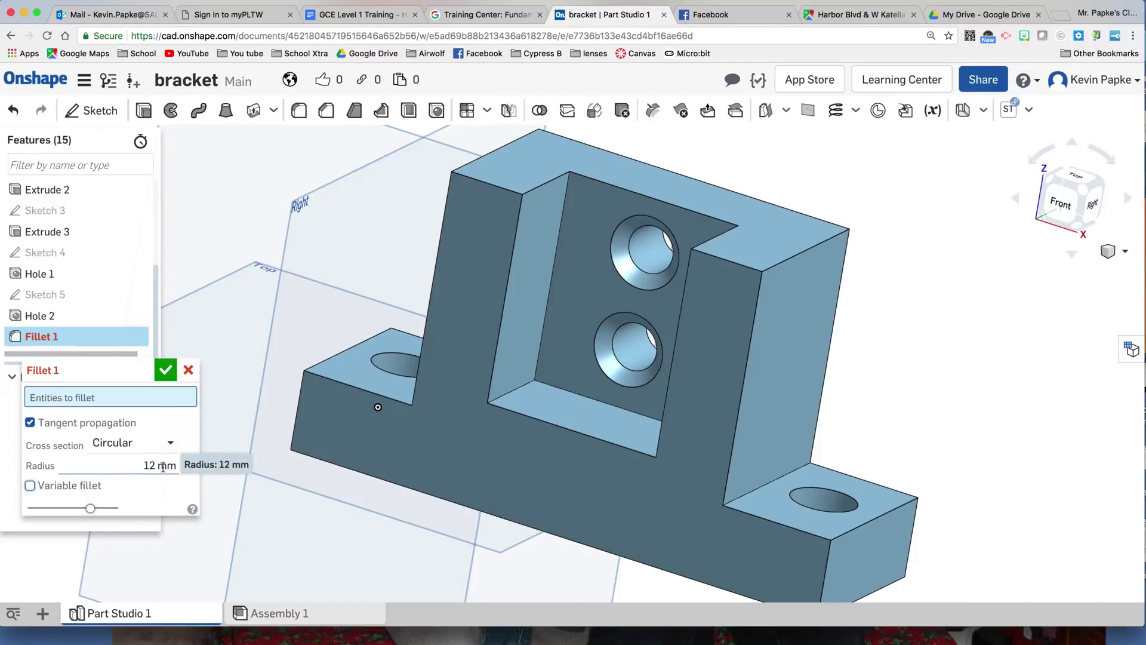
{"action": "left_click", "coordinate": [513, 389]}
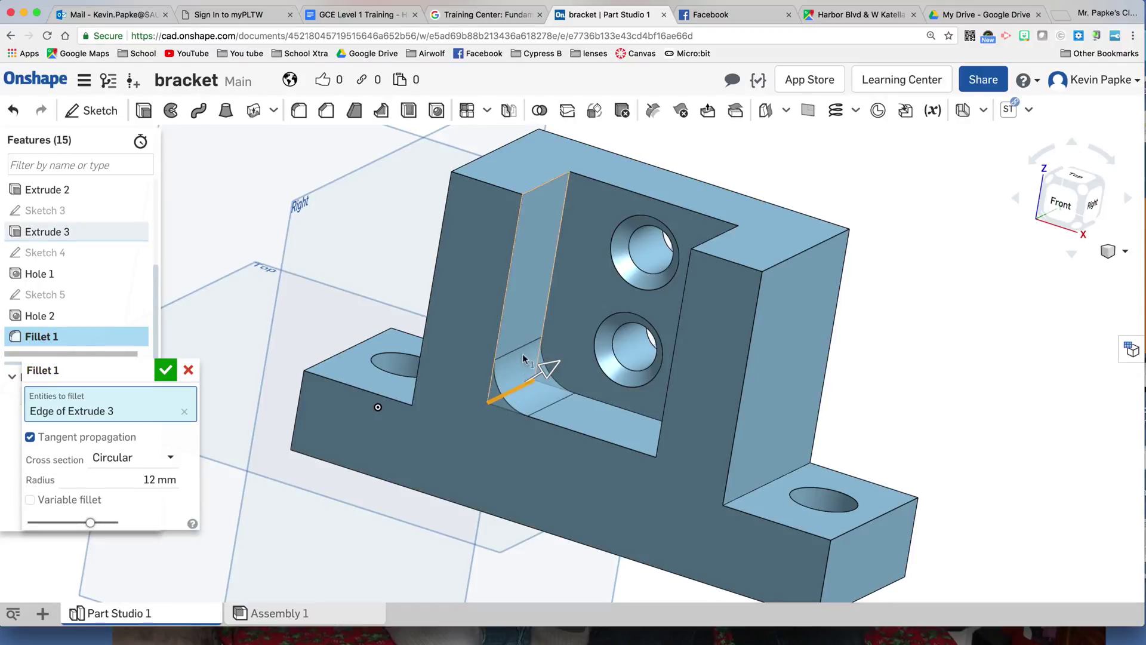
{"action": "right_click_drag", "start_coordinate": [689, 471], "coordinate": [623, 503]}
{"action": "left_click", "coordinate": [639, 441]}
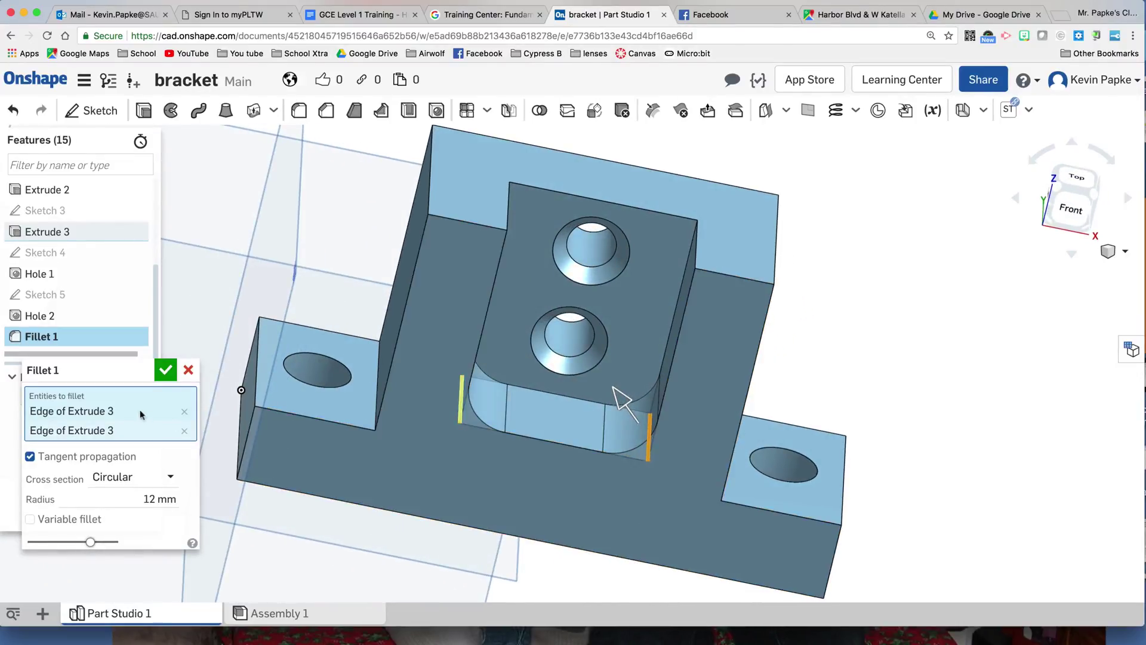
{"action": "left_click", "coordinate": [165, 370]}
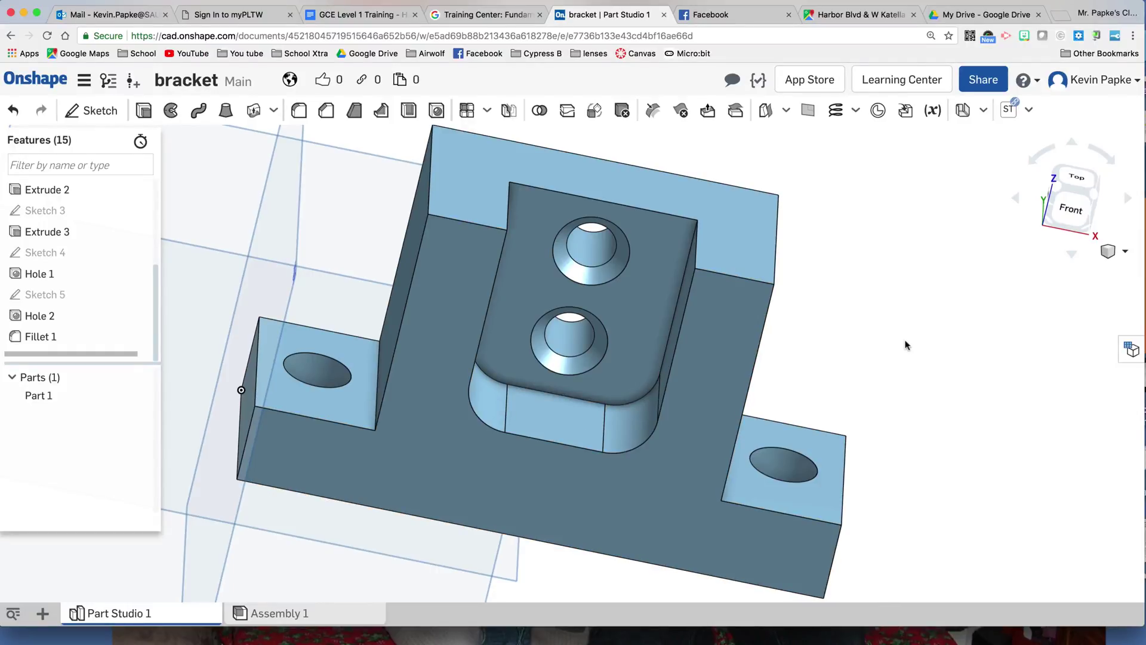
- Begin Fillet 2 at a 3 mm radius, adding and then removing the back face
{"action": "left_click", "coordinate": [299, 112]}
{"action": "left_click", "coordinate": [195, 466]}
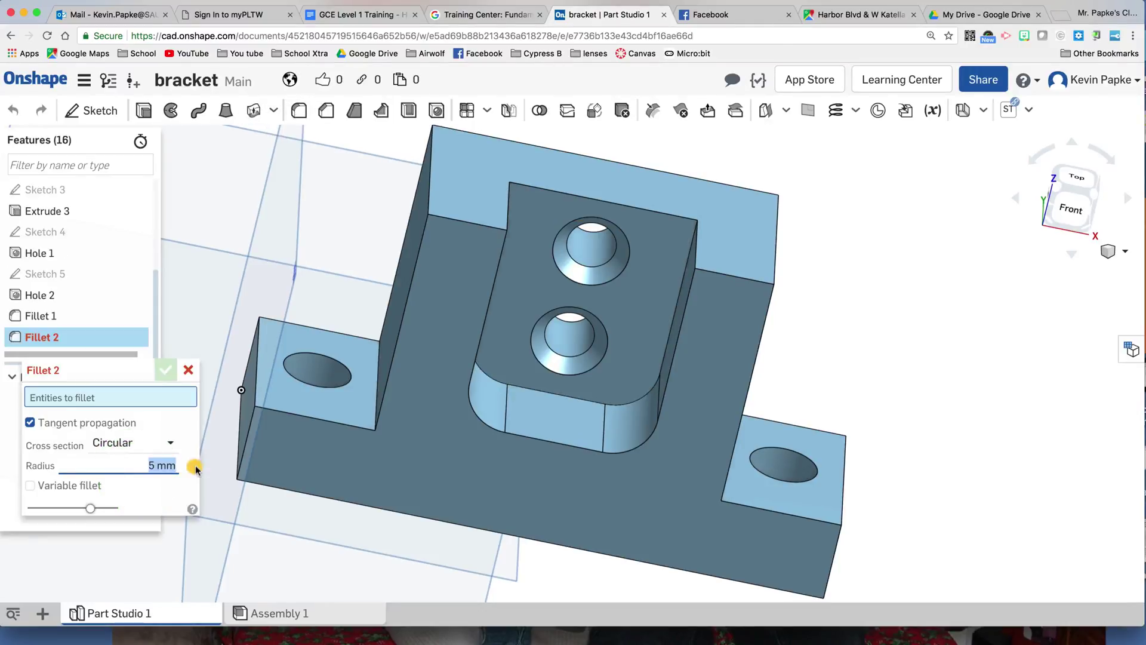
{"action": "type", "text": "3"}
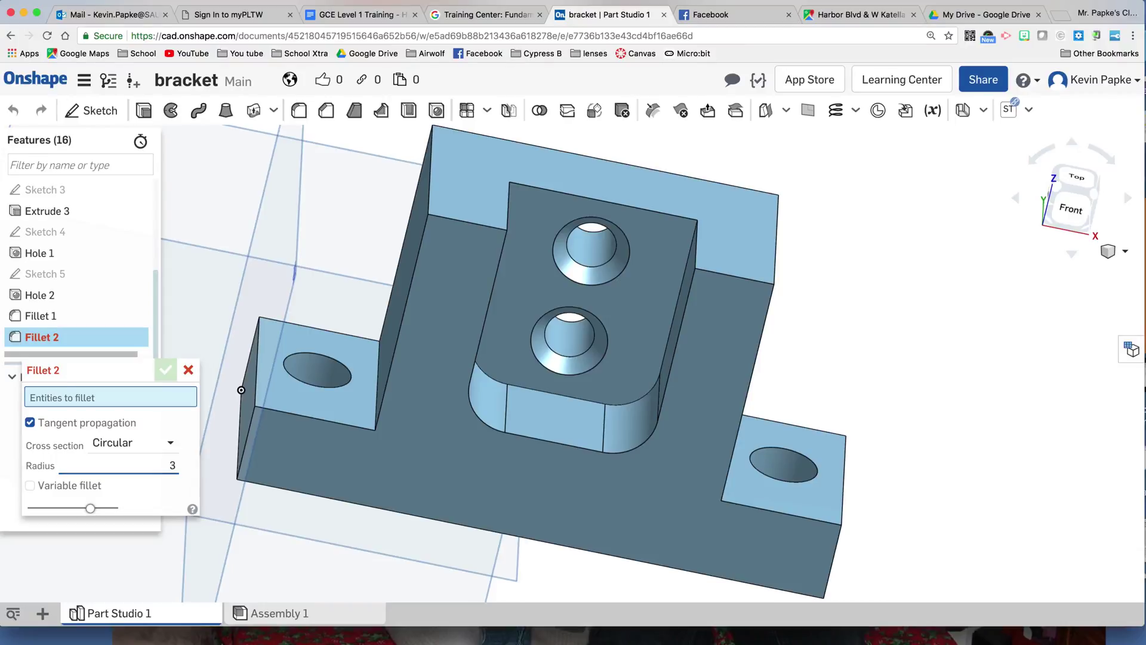
{"action": "key", "text": "Tab"}
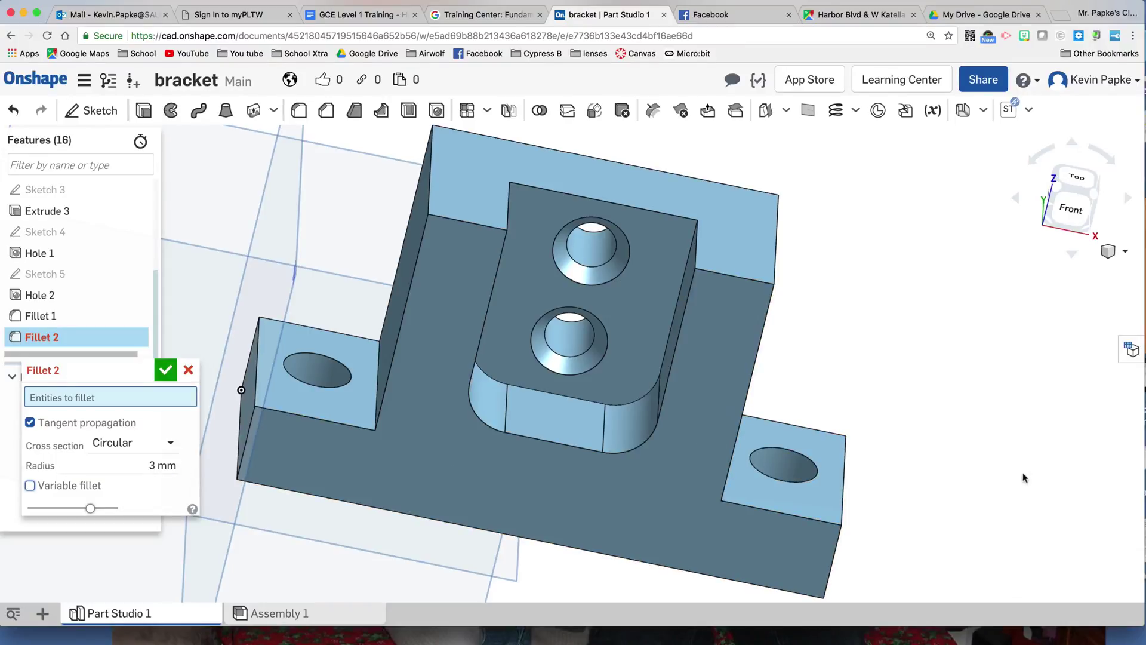
{"action": "right_click_drag", "start_coordinate": [1023, 473], "coordinate": [630, 293]}
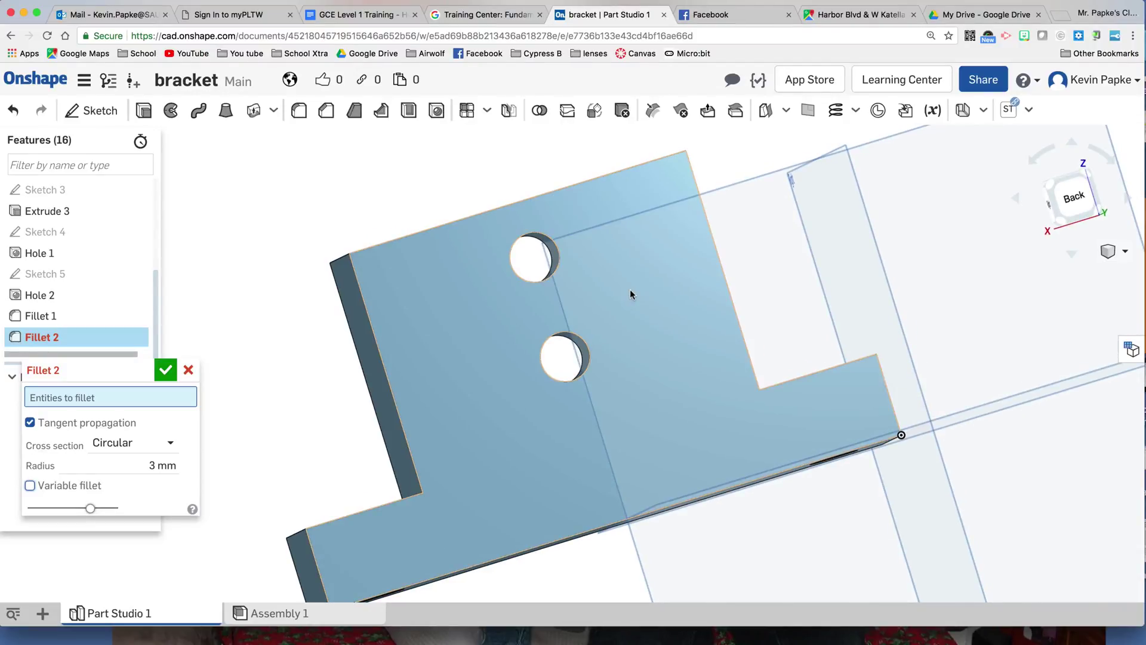
{"action": "left_click", "coordinate": [623, 285]}
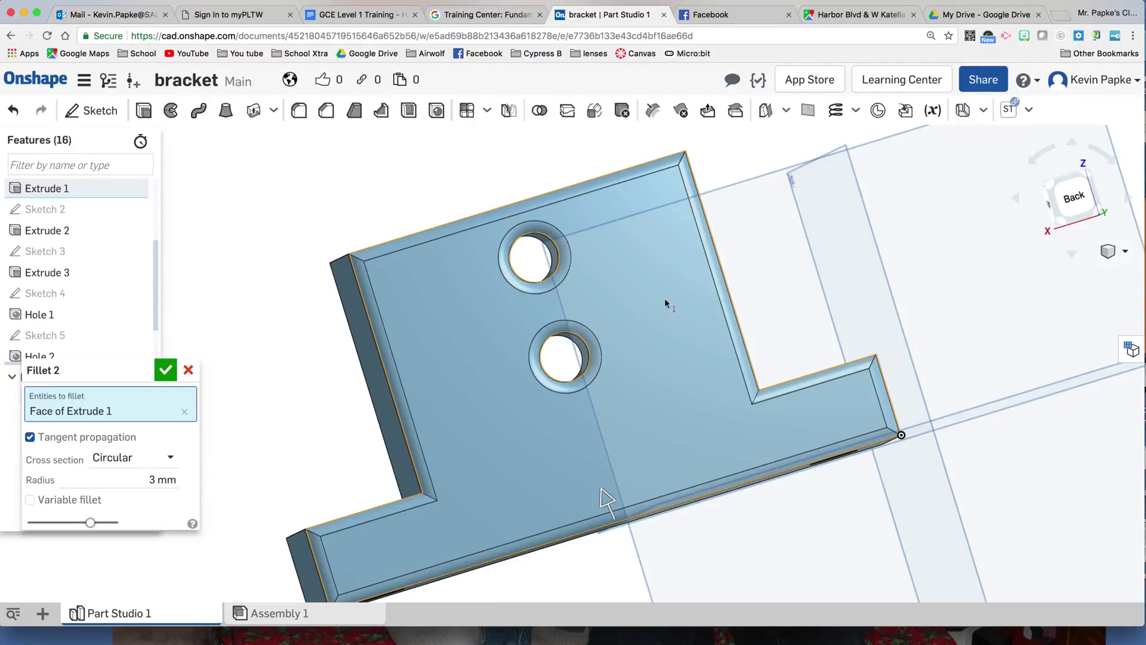
{"action": "right_click_drag", "start_coordinate": [856, 539], "coordinate": [805, 458]}
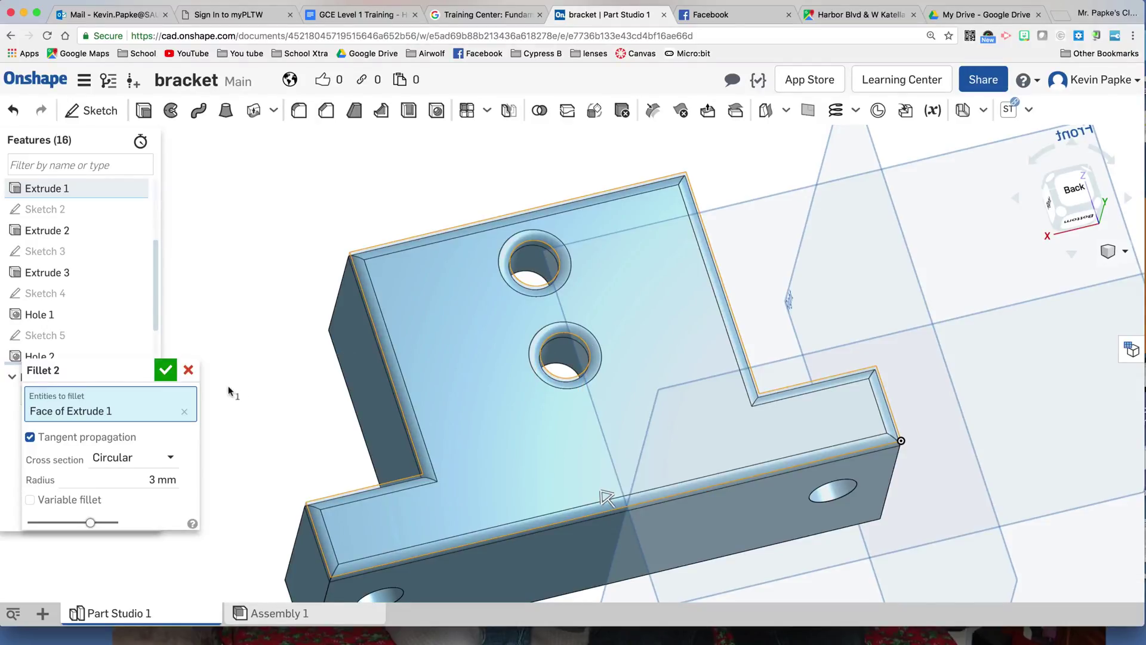
{"action": "left_click", "coordinate": [184, 412]}
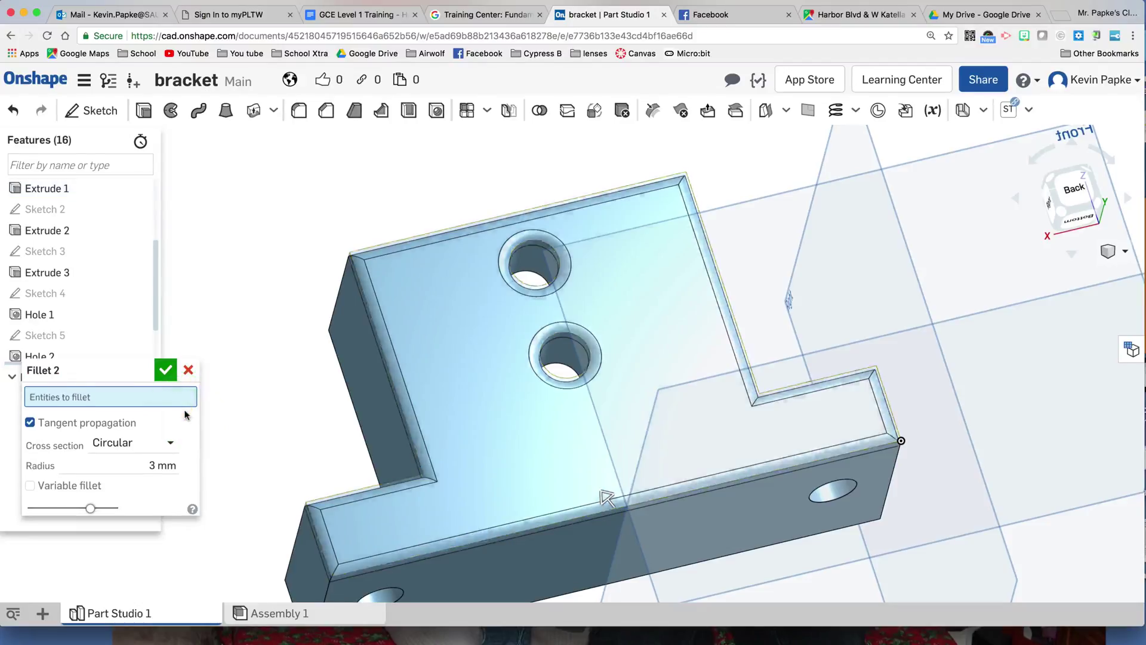
{"action": "mouse_move", "coordinate": [247, 415]}
{"action": "right_mouse_down"}
{"action": "mouse_move", "coordinate": [384, 391]}
{"action": "mouse_move", "coordinate": [275, 396]}
{"action": "mouse_move", "coordinate": [257, 417]}
{"action": "right_mouse_up"}
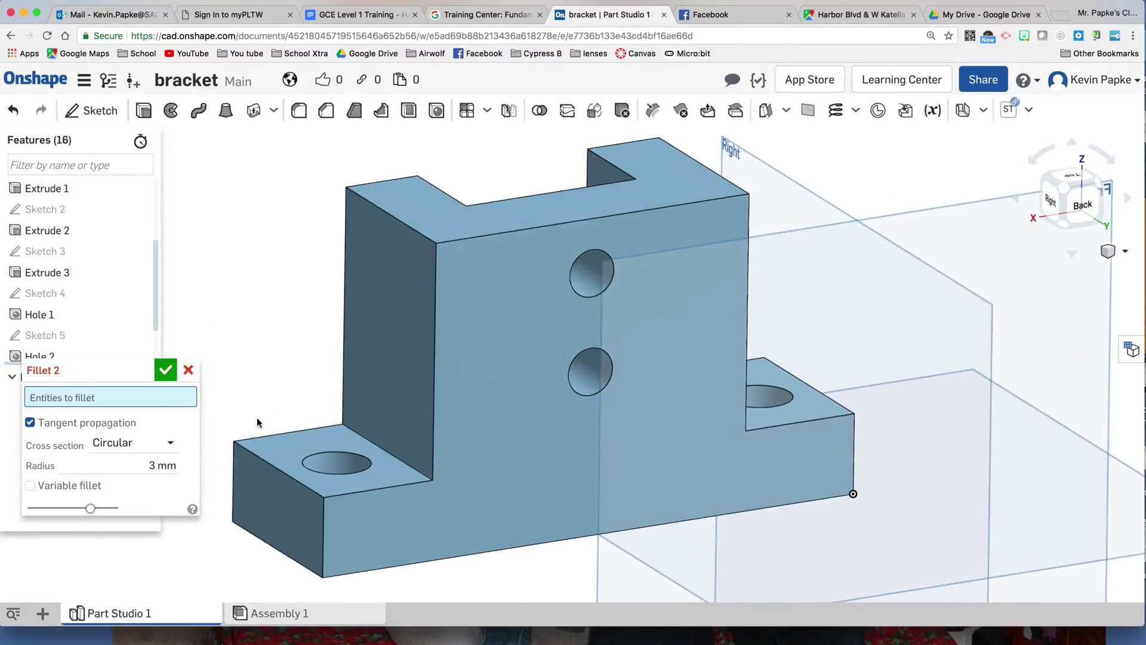
- Add the upright's and base's top, vertical and inner edges on both outer sides to the 3 mm fillet
{"action": "left_click", "coordinate": [559, 227]}
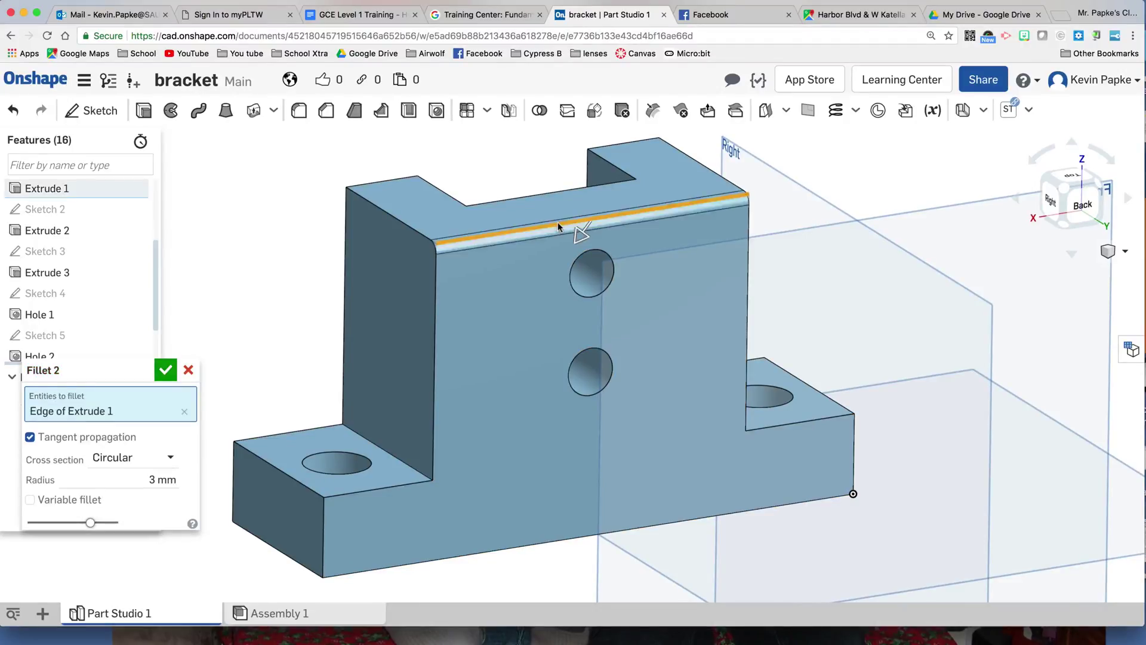
{"action": "left_click", "coordinate": [434, 327]}
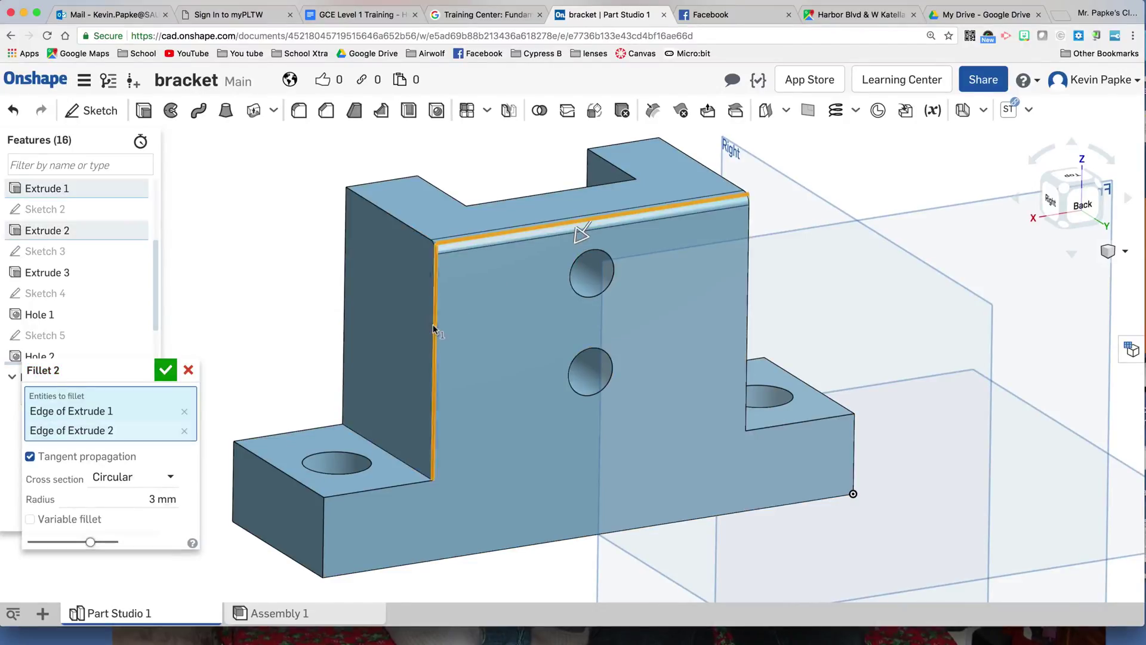
{"action": "left_click", "coordinate": [396, 457]}
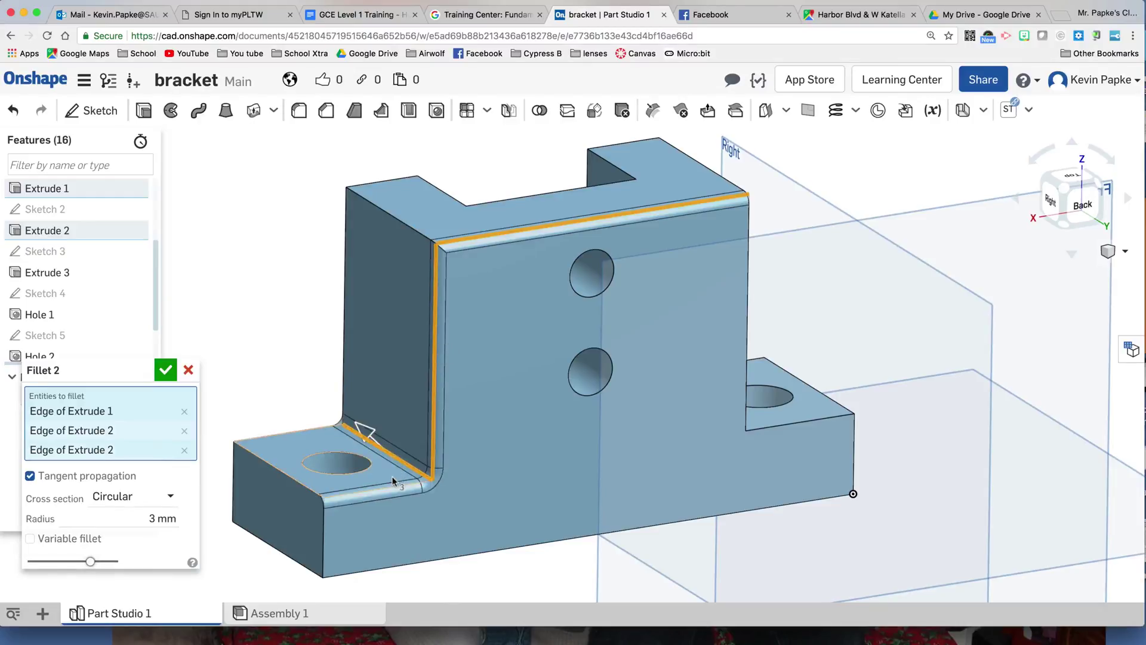
{"action": "left_click", "coordinate": [325, 524]}
{"action": "left_click", "coordinate": [299, 484]}
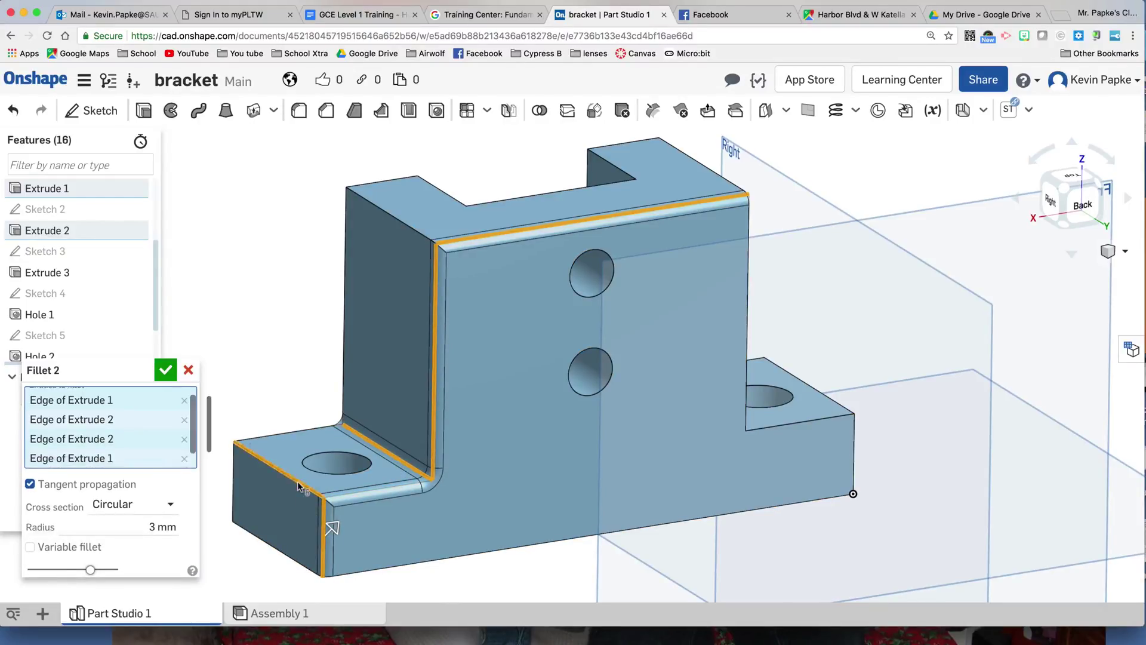
{"action": "left_click", "coordinate": [395, 225]}
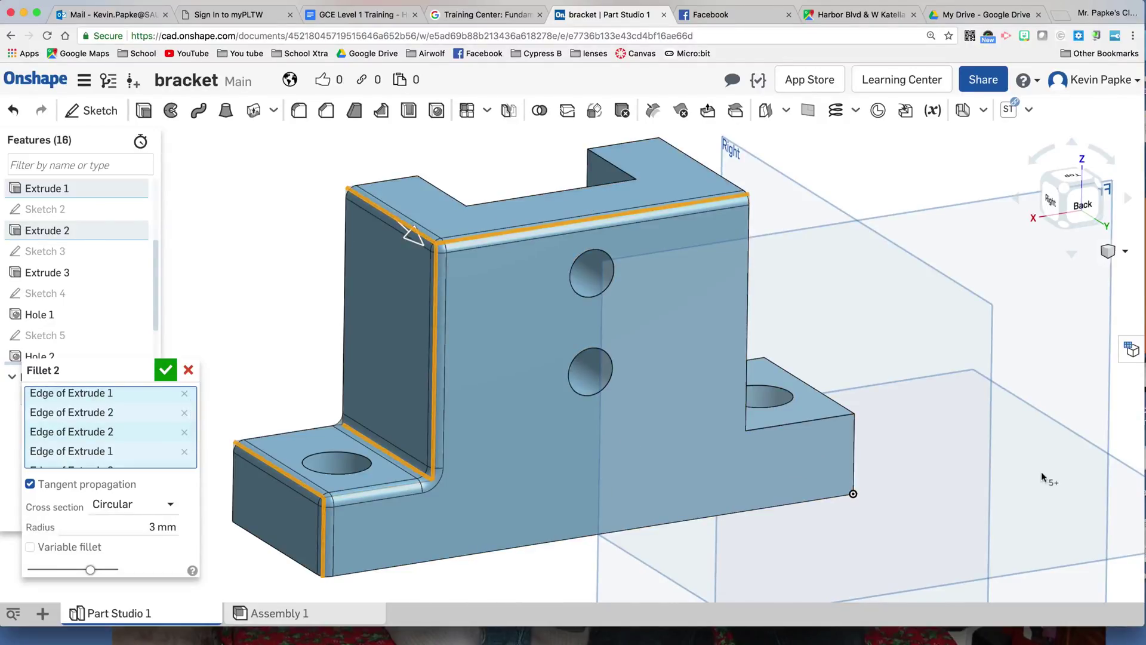
{"action": "right_click_drag", "start_coordinate": [1042, 475], "coordinate": [866, 478]}
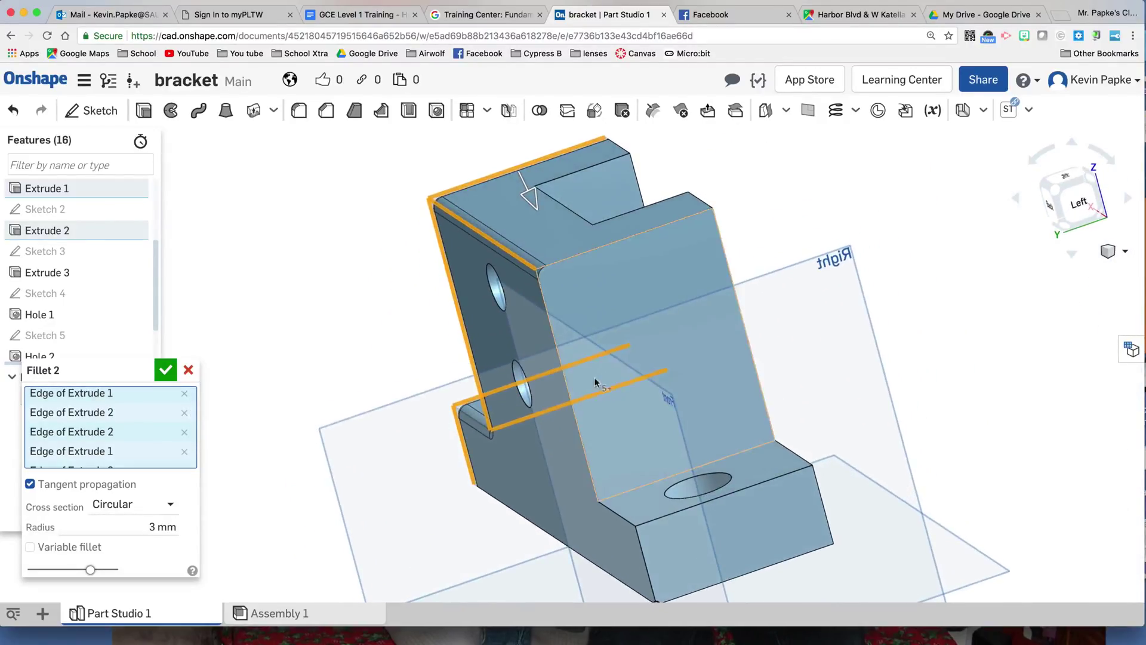
{"action": "left_click", "coordinate": [568, 388]}
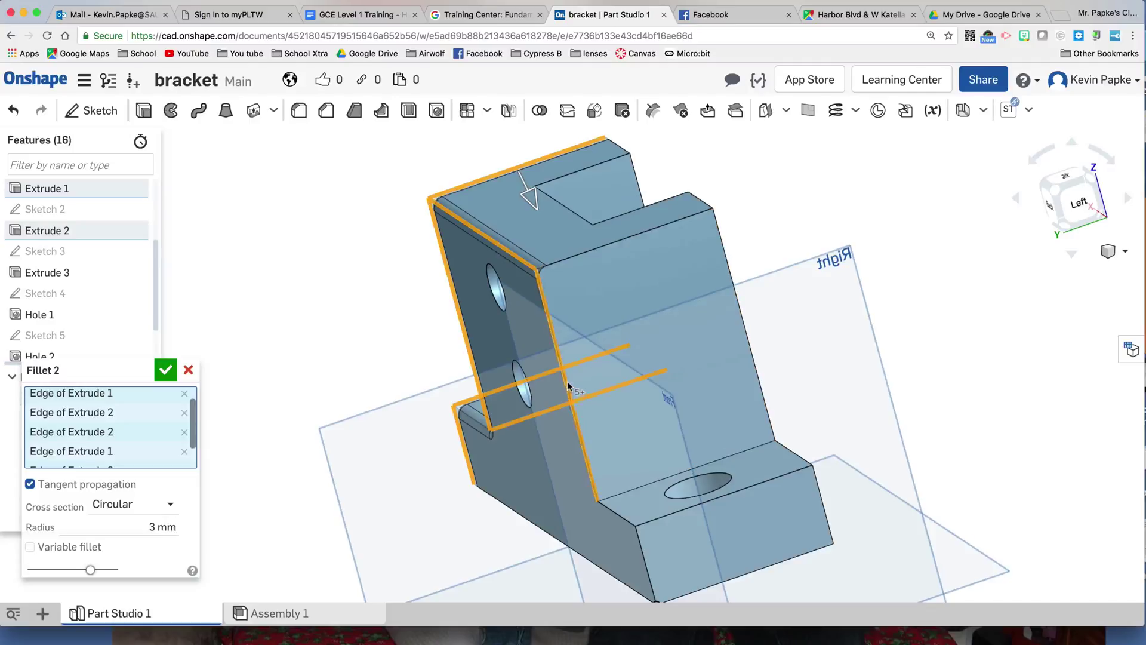
{"action": "left_click", "coordinate": [578, 257]}
{"action": "left_click", "coordinate": [637, 487]}
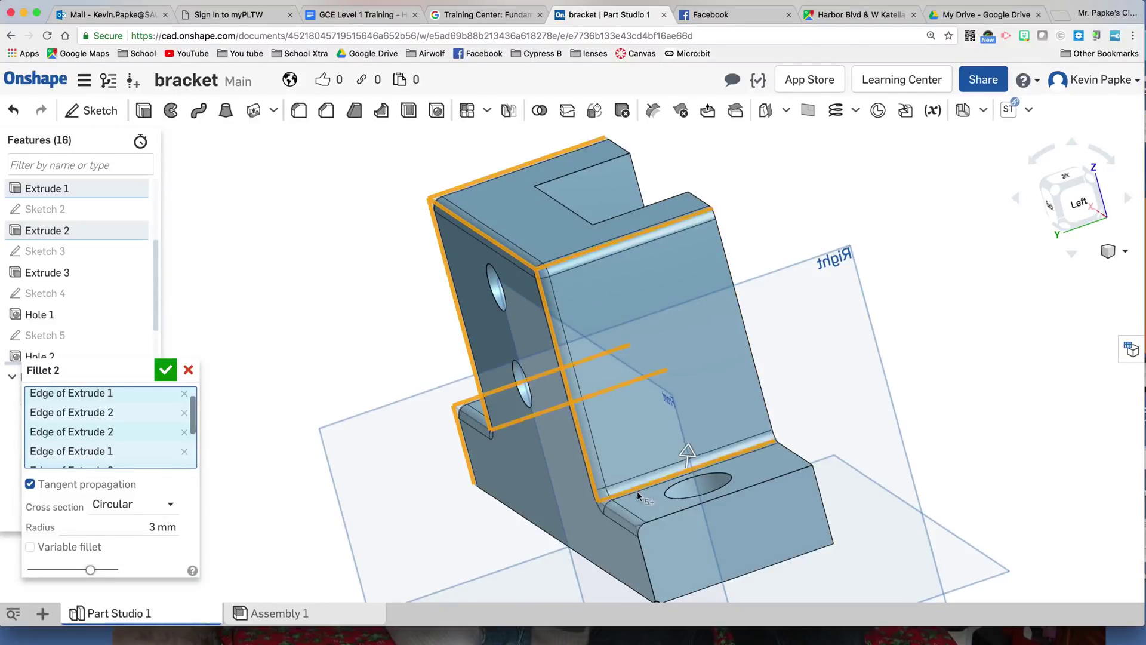
{"action": "left_click", "coordinate": [671, 517]}
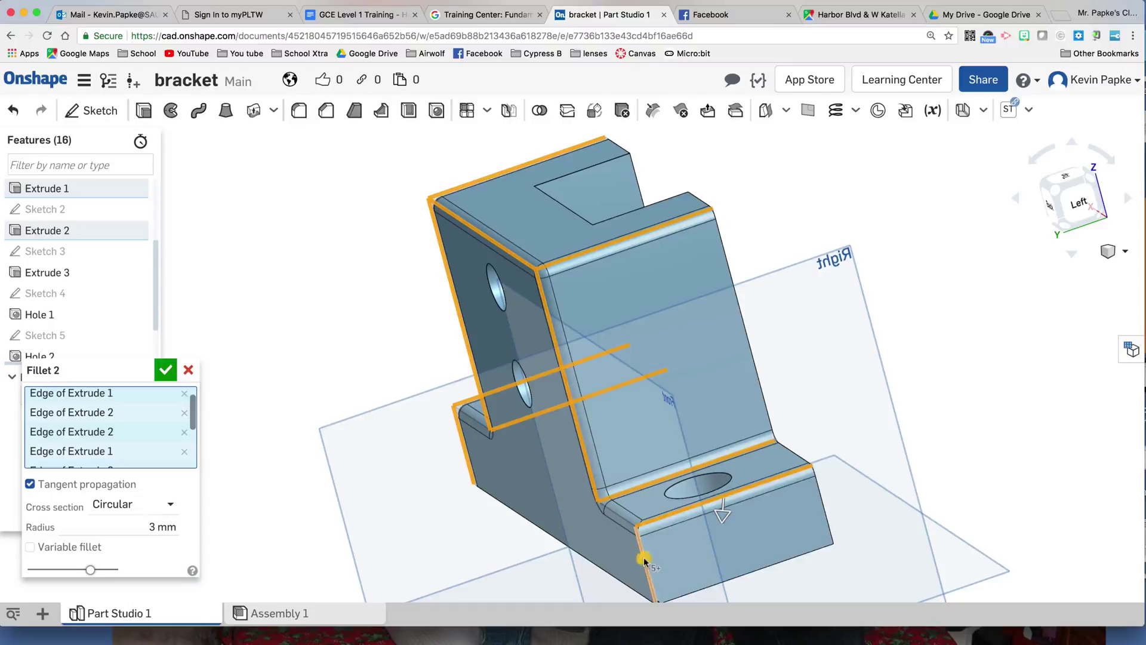
- Add the slot, wall and base corner edges, drop the stray face, and apply the 3 mm fillet
{"action": "right_click_drag", "start_coordinate": [643, 558], "coordinate": [886, 533]}
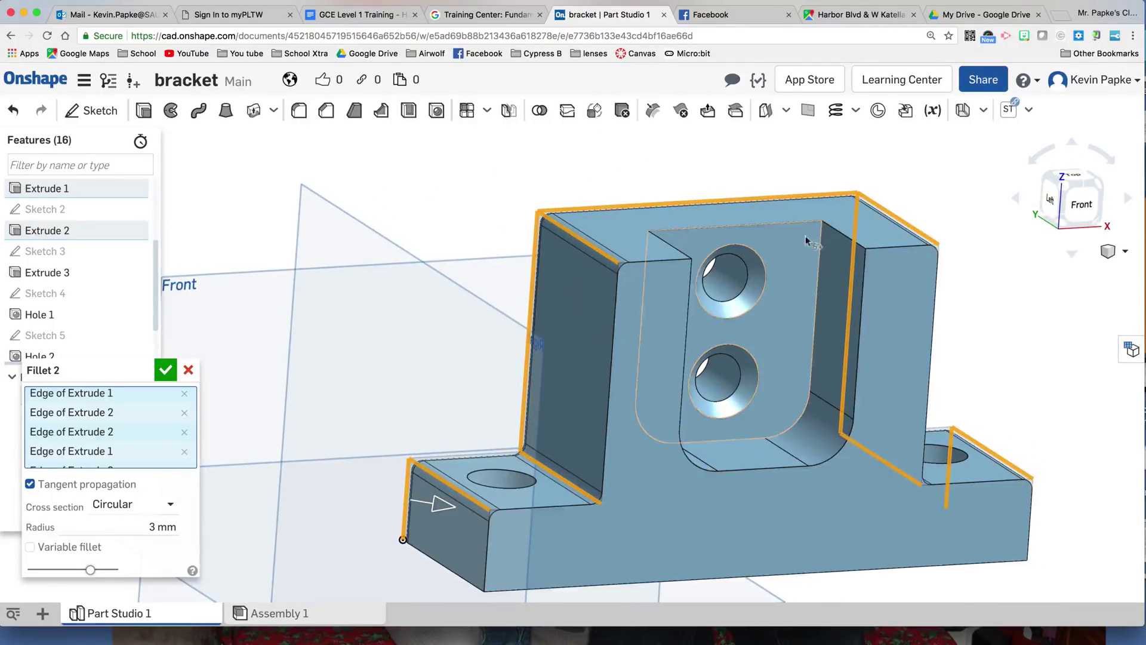
{"action": "left_click", "coordinate": [792, 220]}
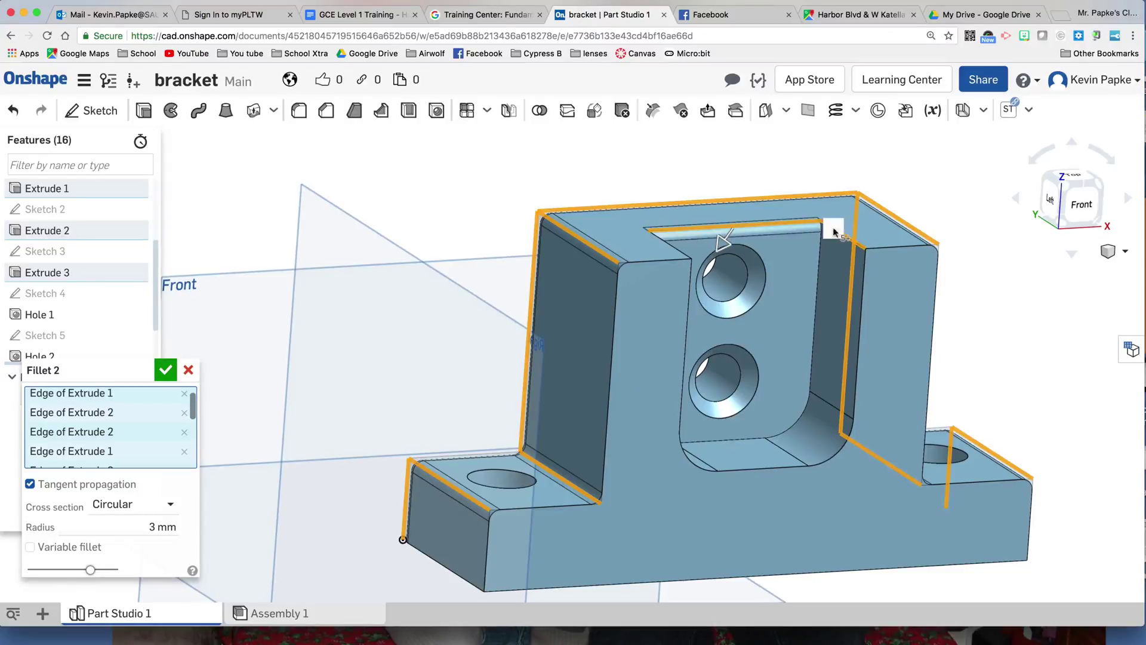
{"action": "left_click", "coordinate": [887, 249]}
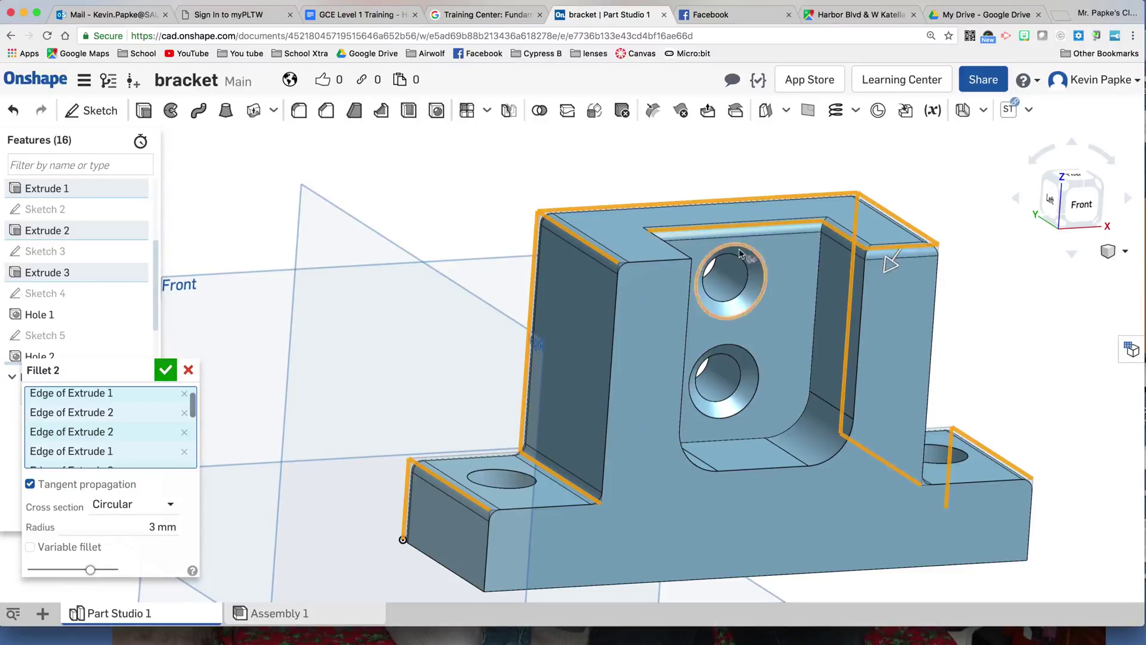
{"action": "left_click", "coordinate": [672, 247]}
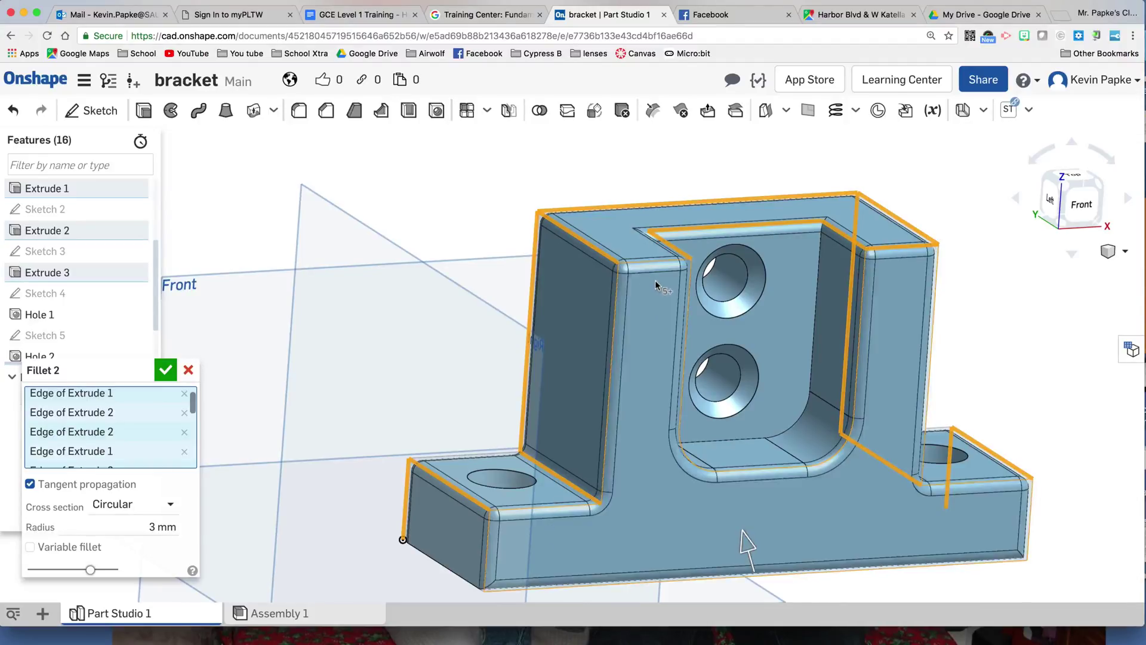
{"action": "scroll", "coordinate": [120, 430], "scroll_direction": "down", "scroll_amount": 5}
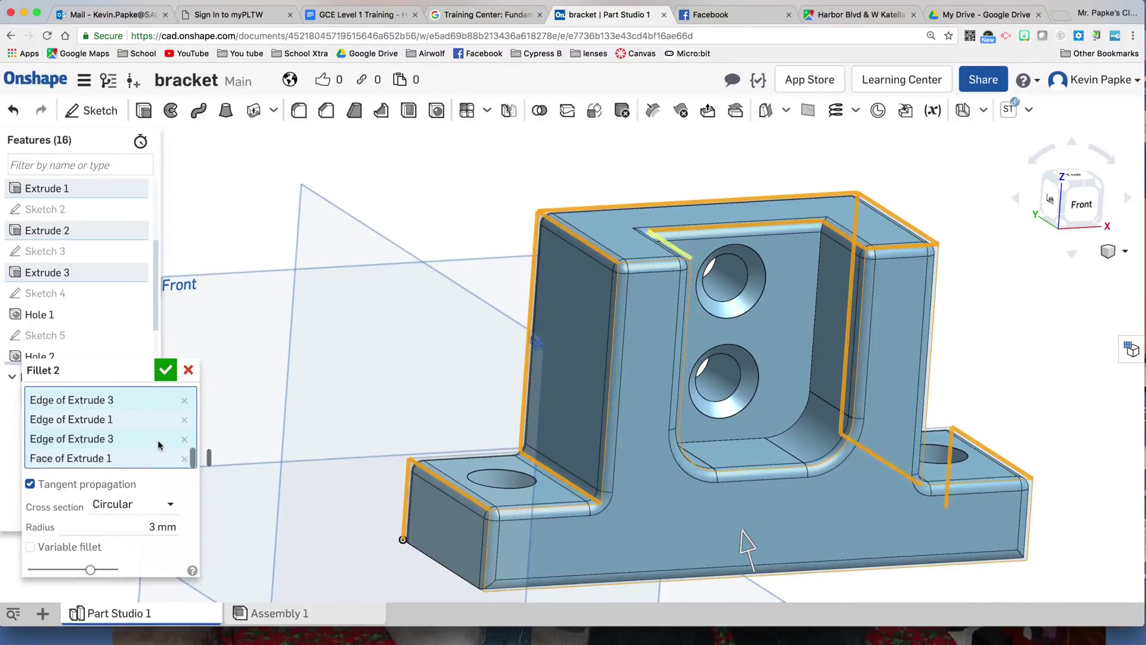
{"action": "left_click", "coordinate": [184, 459]}
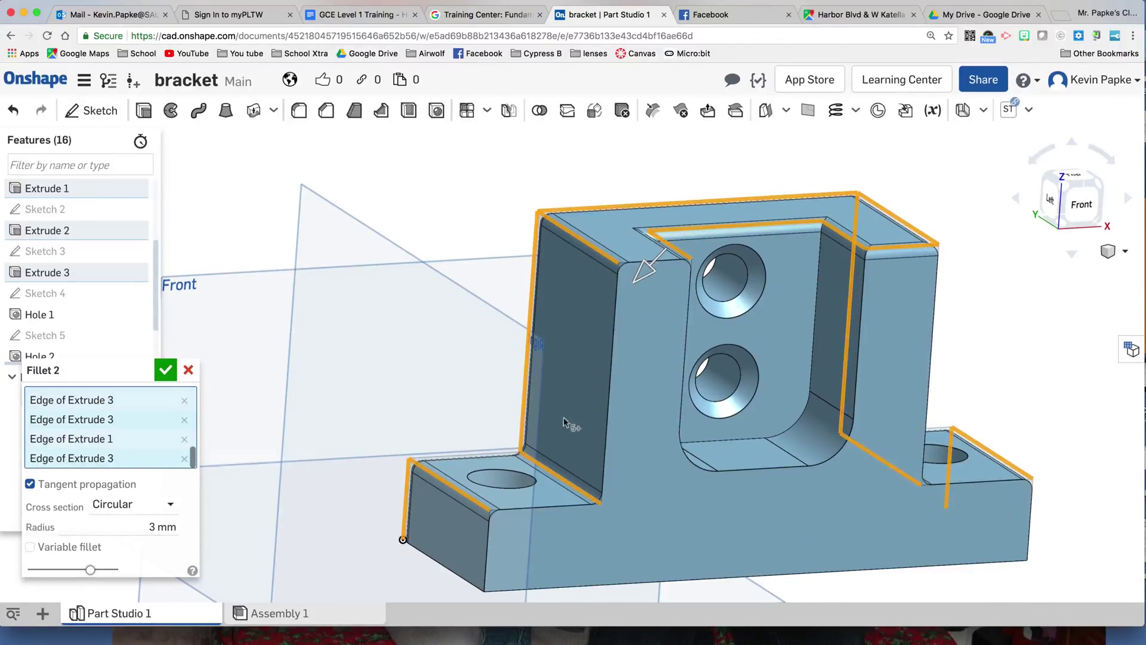
{"action": "left_click", "coordinate": [611, 365]}
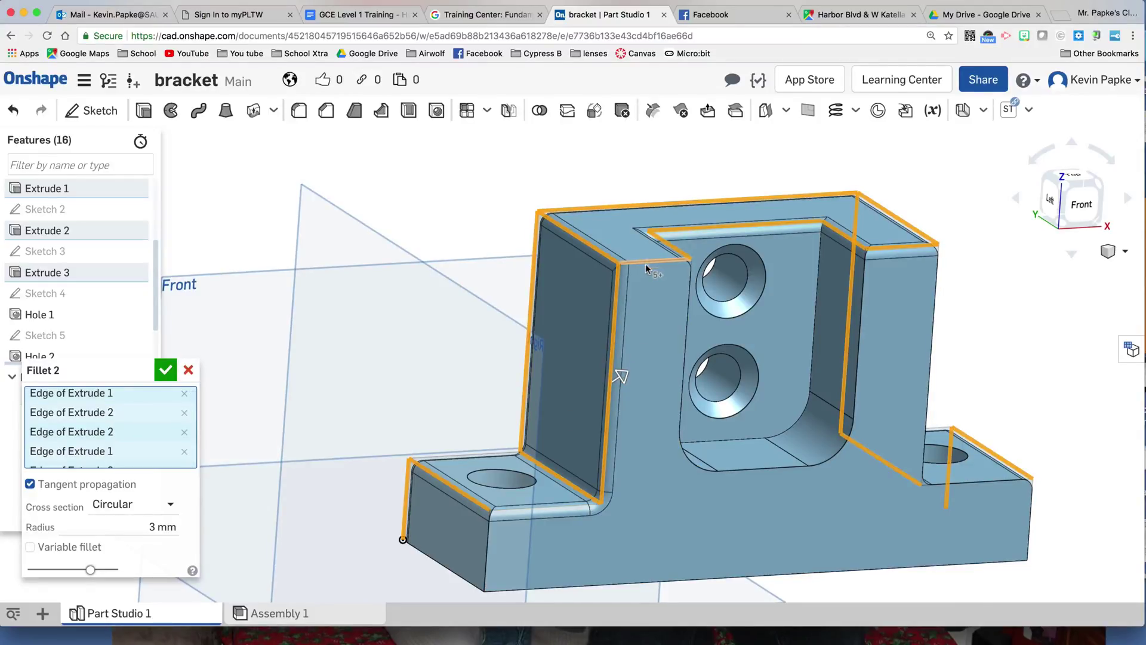
{"action": "left_click", "coordinate": [488, 540]}
{"action": "right_click_drag", "start_coordinate": [804, 539], "coordinate": [739, 546]}
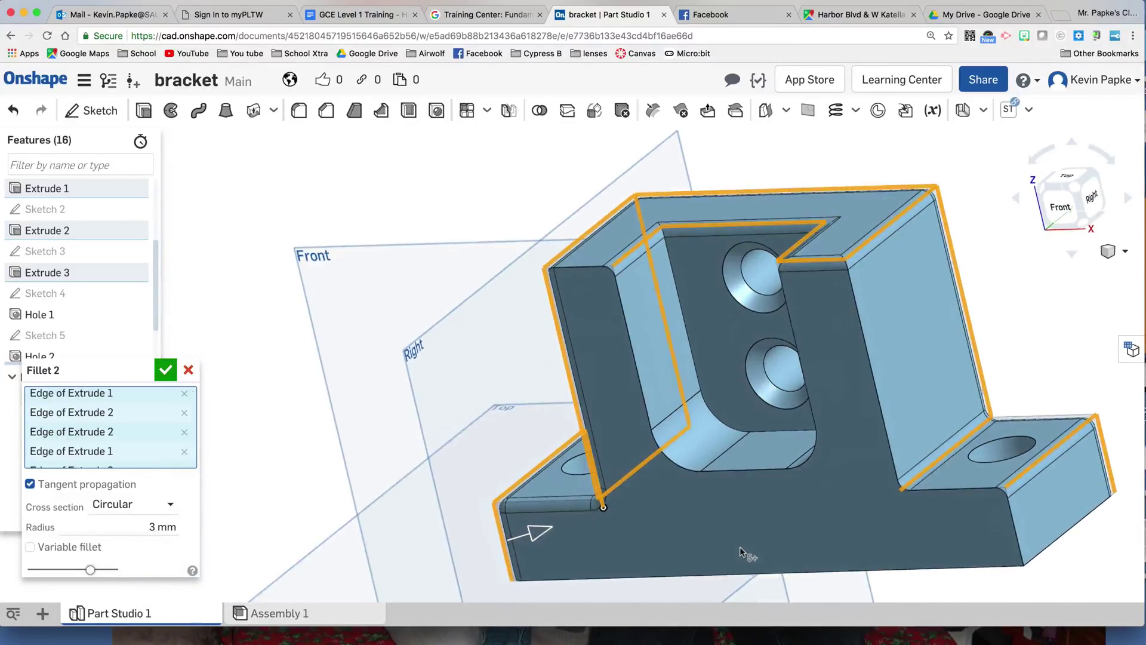
{"action": "left_click", "coordinate": [886, 437]}
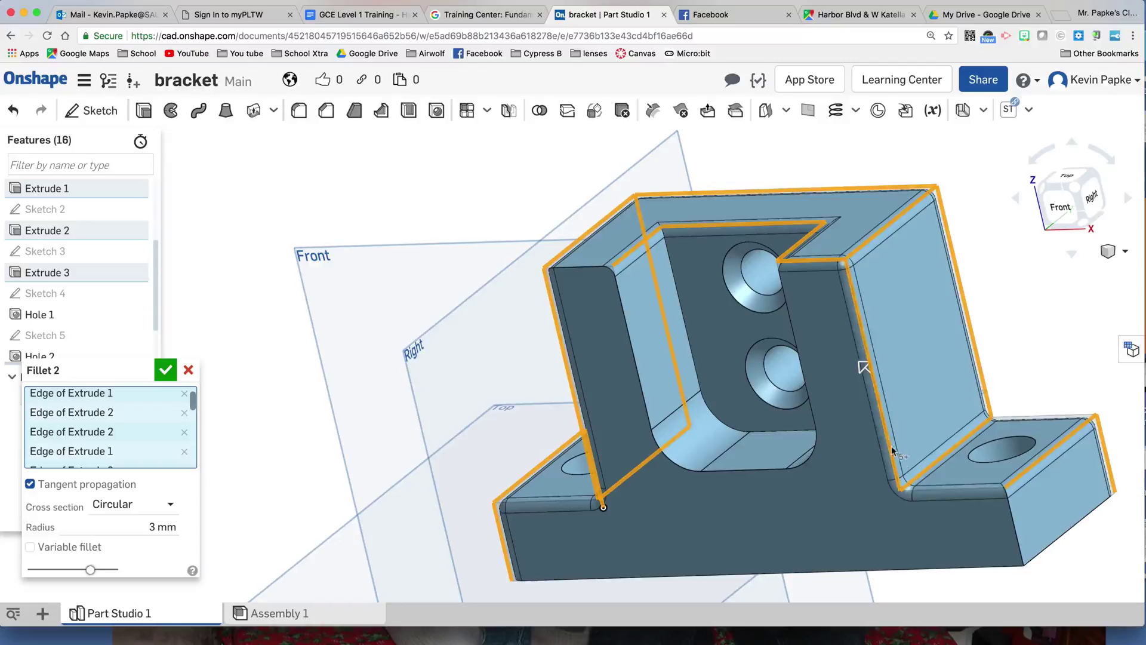
{"action": "left_click", "coordinate": [1014, 530]}
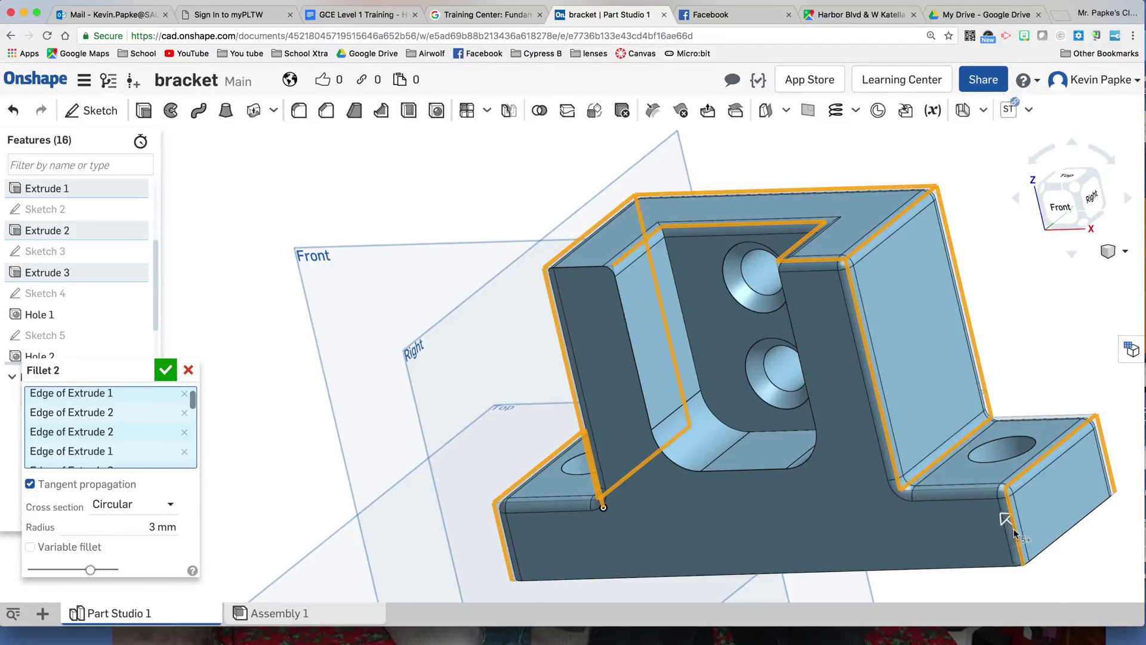
{"action": "left_click", "coordinate": [574, 267]}
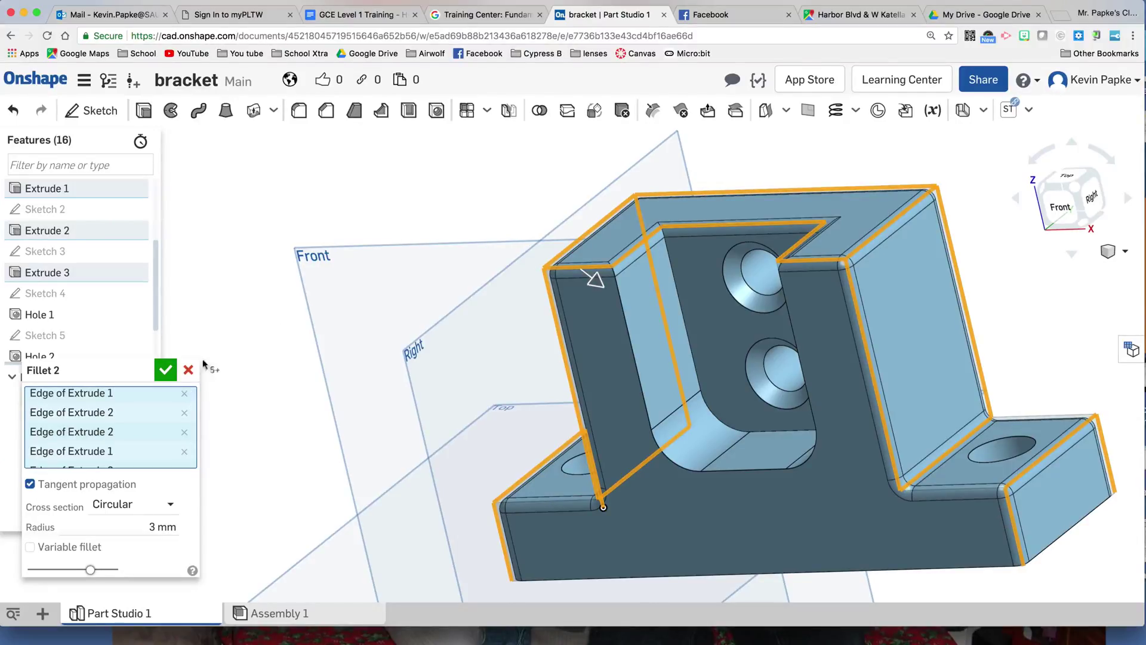
{"action": "left_click", "coordinate": [166, 373]}
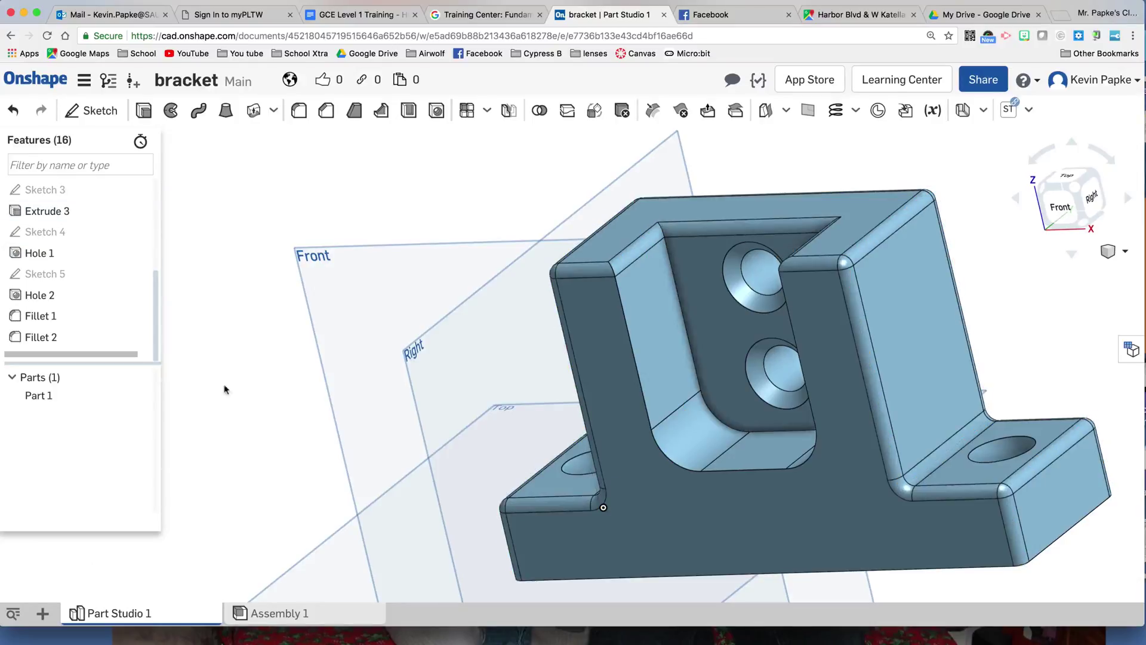
- Edit Fillet 2 to also round the missed vertical pocket edge
{"action": "right_click_drag", "start_coordinate": [456, 440], "coordinate": [486, 442]}
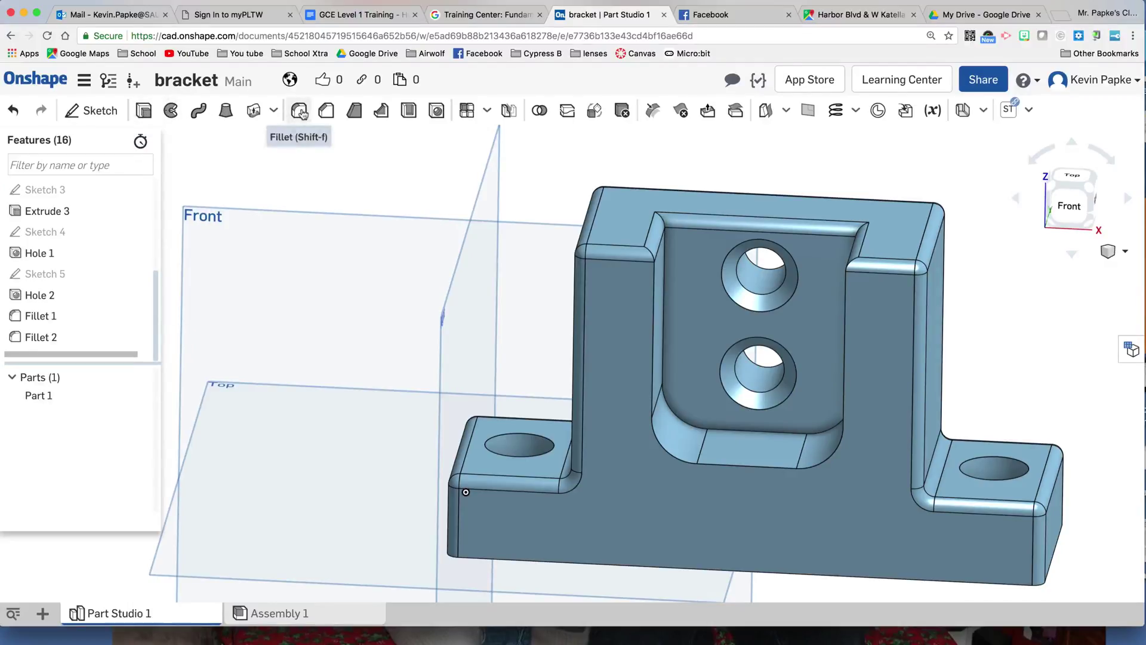
{"action": "double_click", "coordinate": [37, 337]}
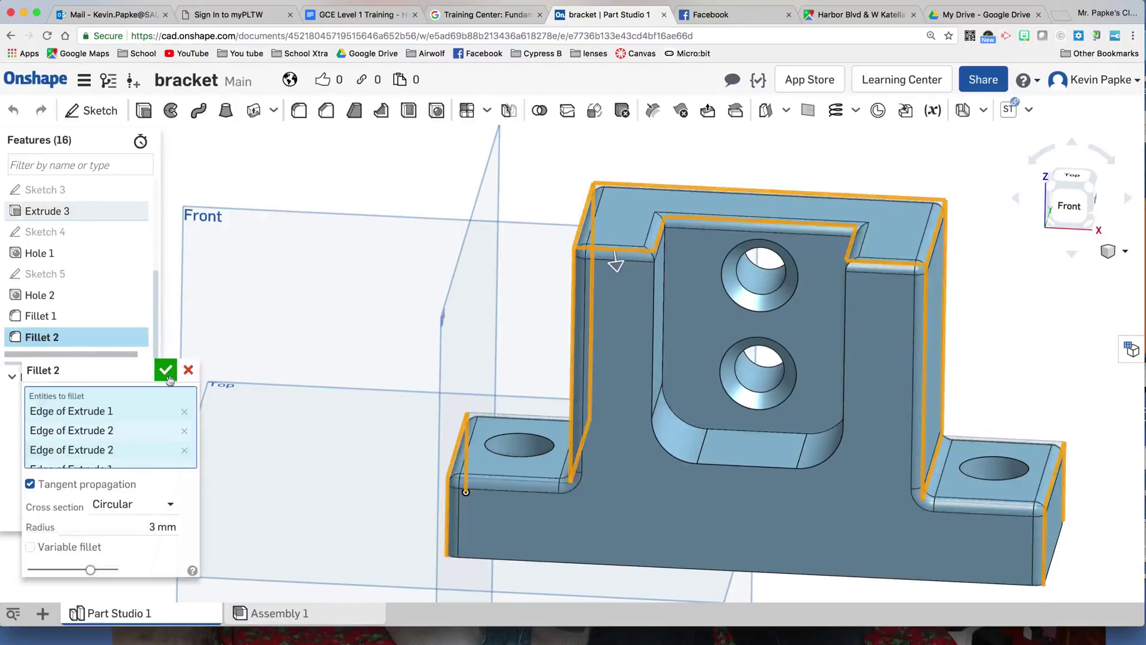
{"action": "left_click", "coordinate": [651, 394]}
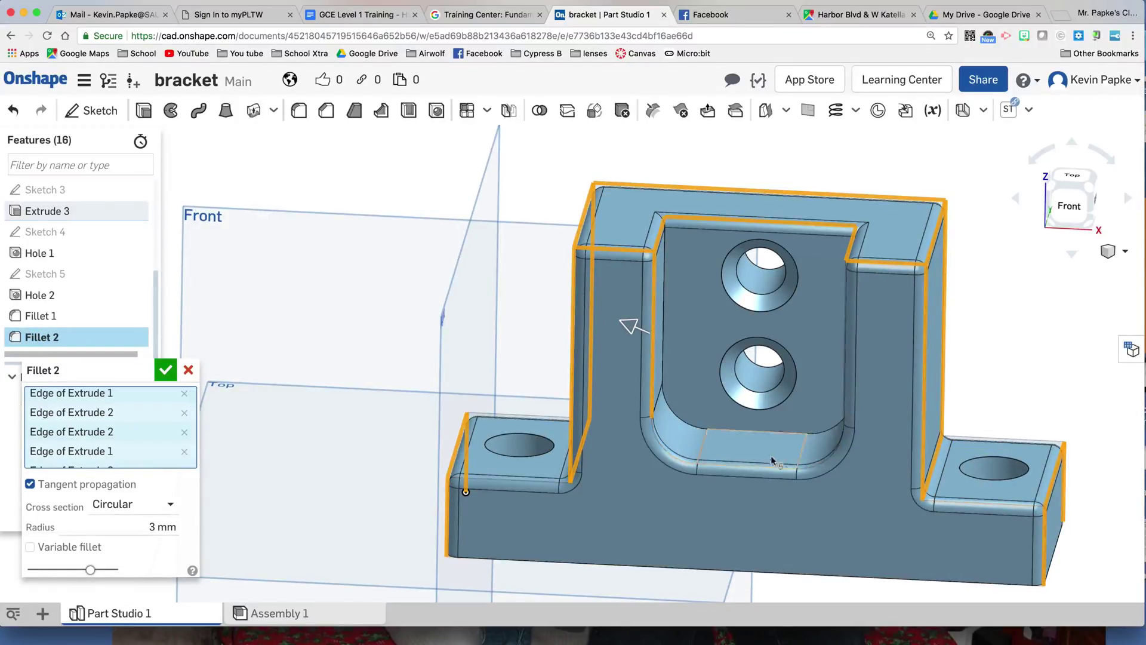
{"action": "left_click", "coordinate": [166, 370]}
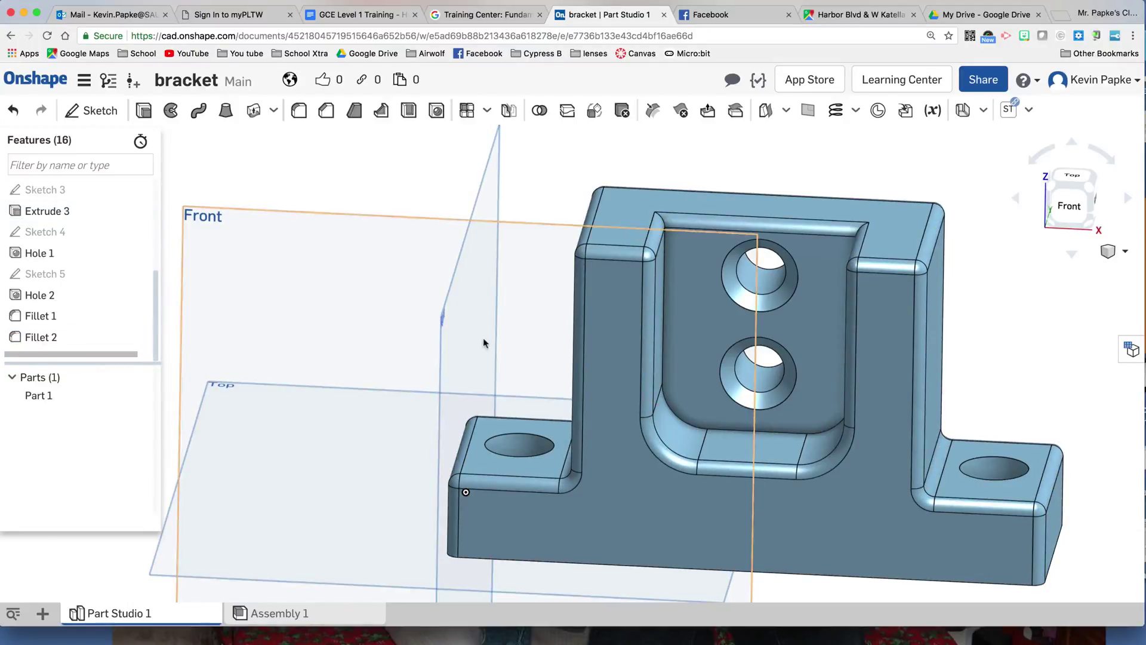
- Show the finished bracket in isometric view
{"action": "key", "text": "Left"}
{"action": "key", "text": "Left"}
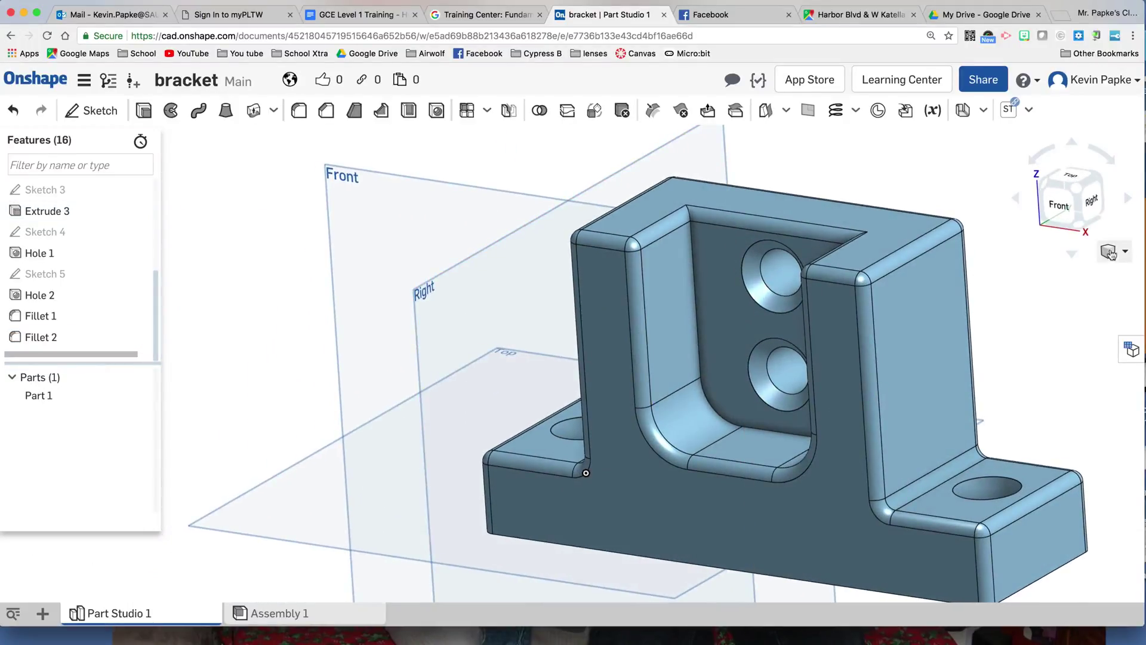
{"action": "left_click", "coordinate": [1114, 252]}
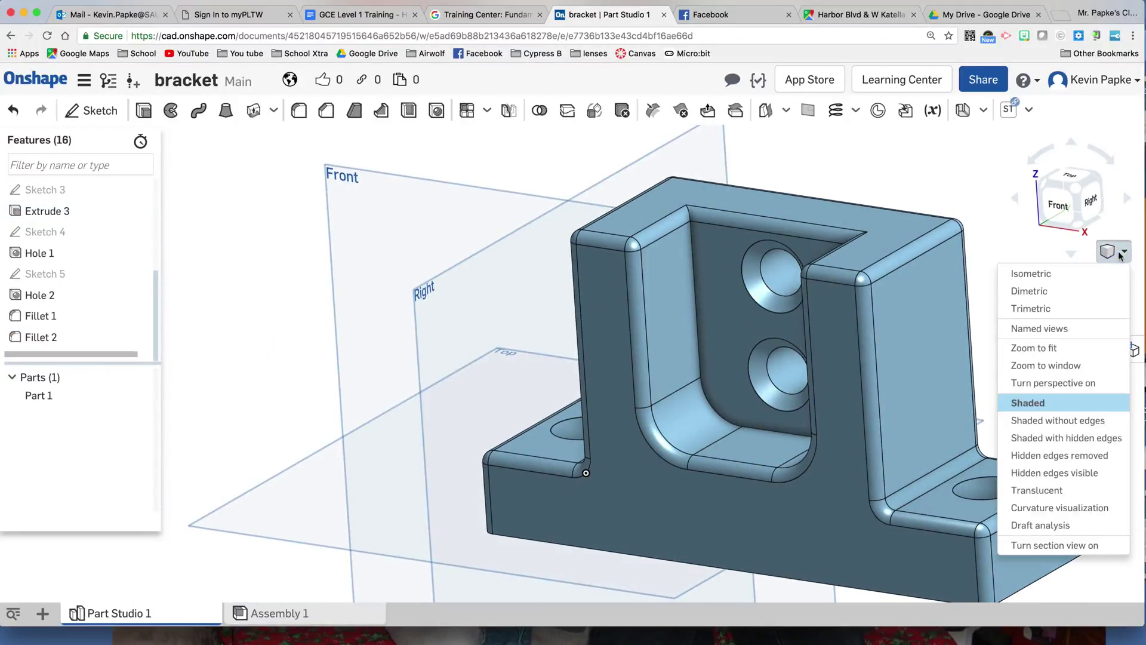
{"action": "left_click", "coordinate": [1094, 276]}
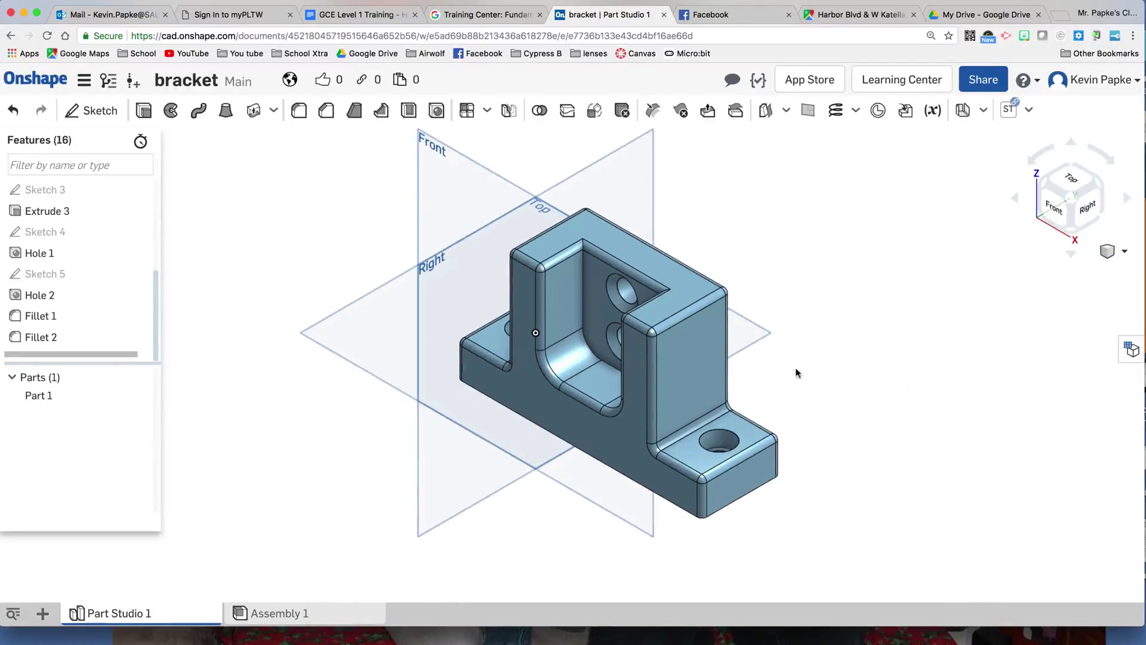